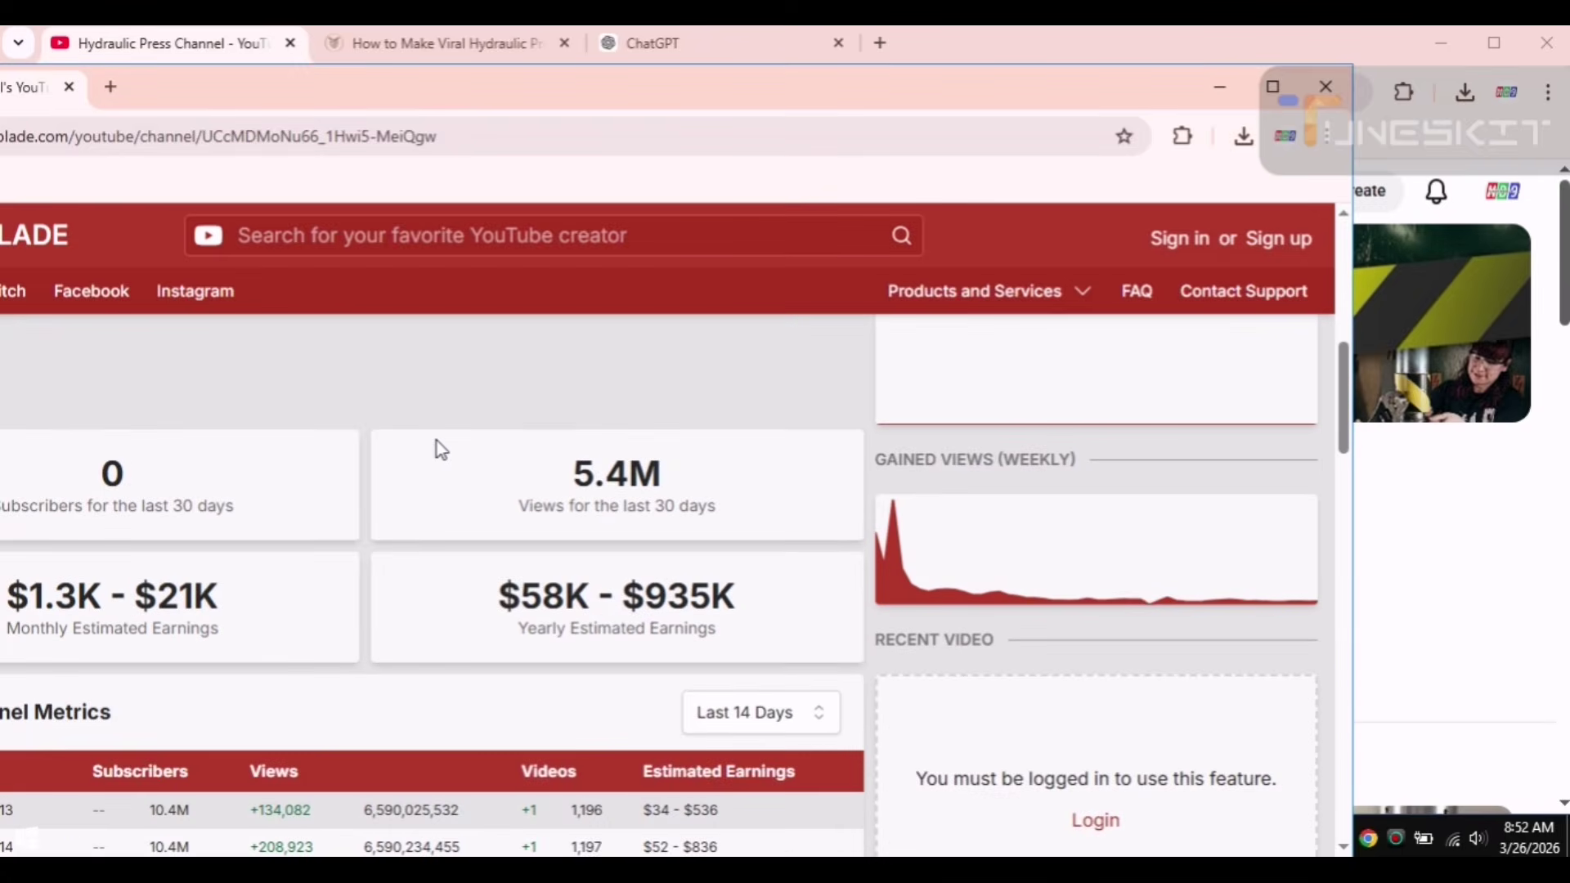
Step: Examine the Hydraulic Press Channel's estimated monthly and yearly earnings on Social Blade
scroll(437, 439, down, 1)
drag(38, 489, 196, 508)
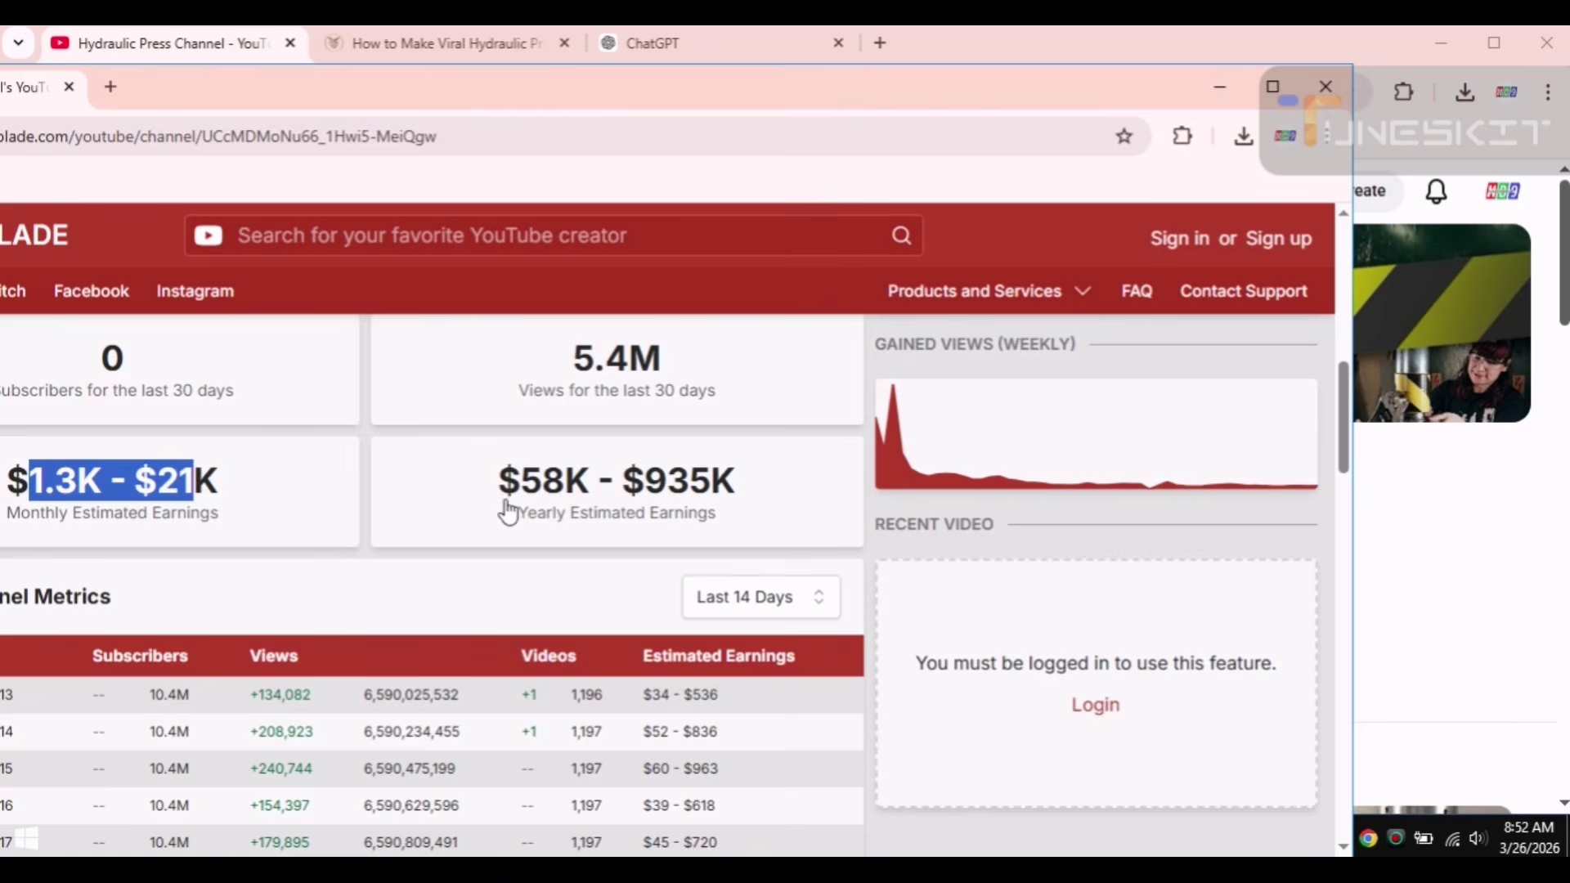
drag(520, 496, 714, 496)
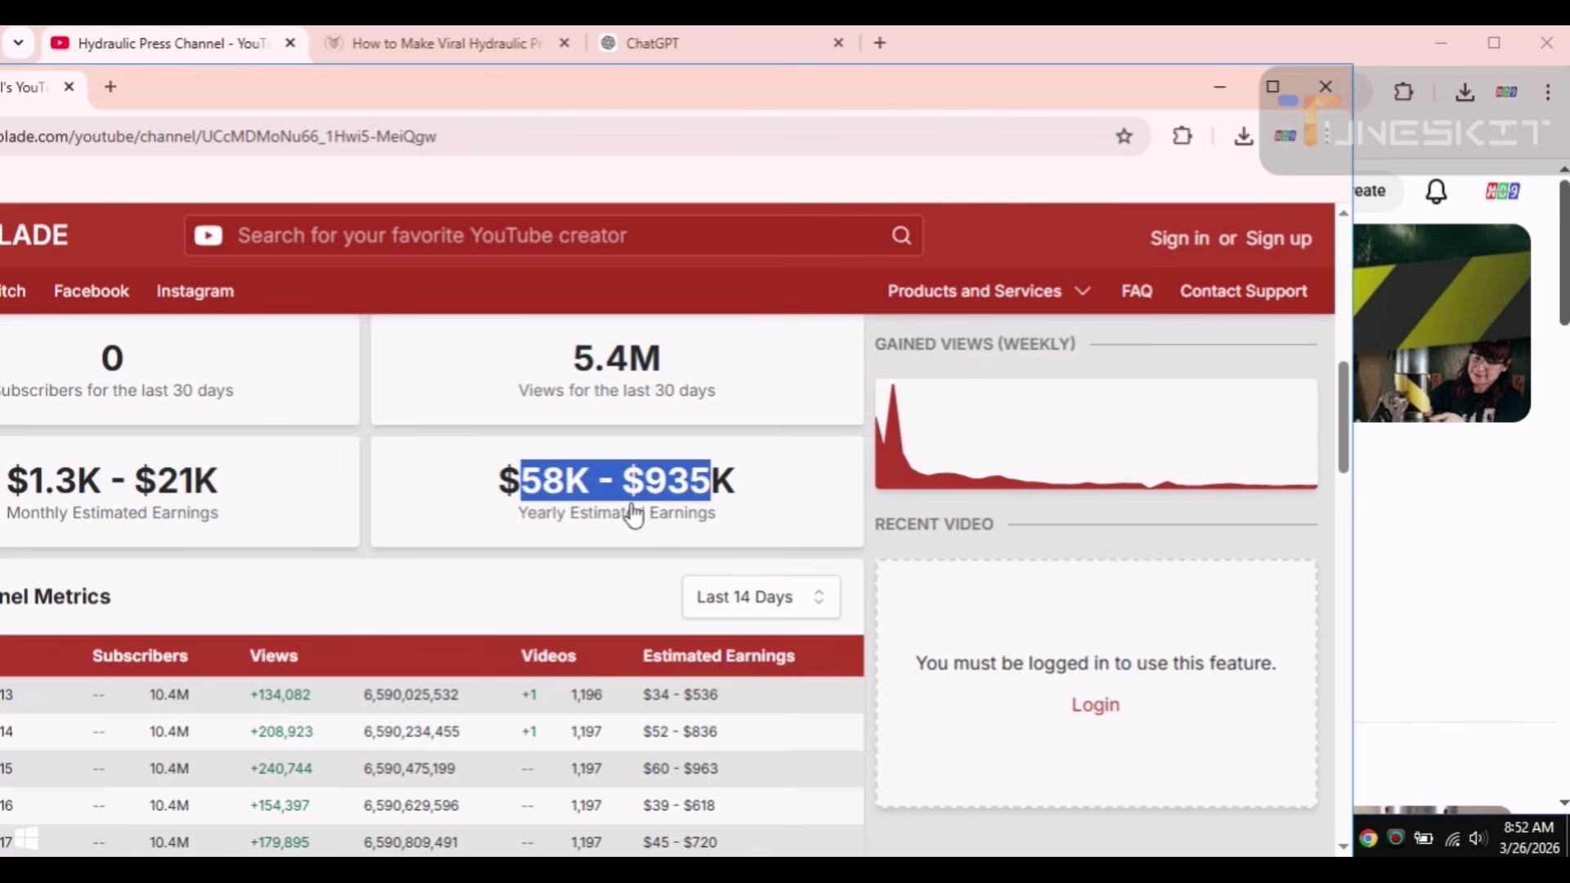
scroll(455, 514, down, 1)
scroll(459, 506, up, 1)
Step: Look up the science academy channel's subscriber count on Social Blade and YouTube, and compare it with the Hydraulic Press Channel's monthly earnings
click(547, 234)
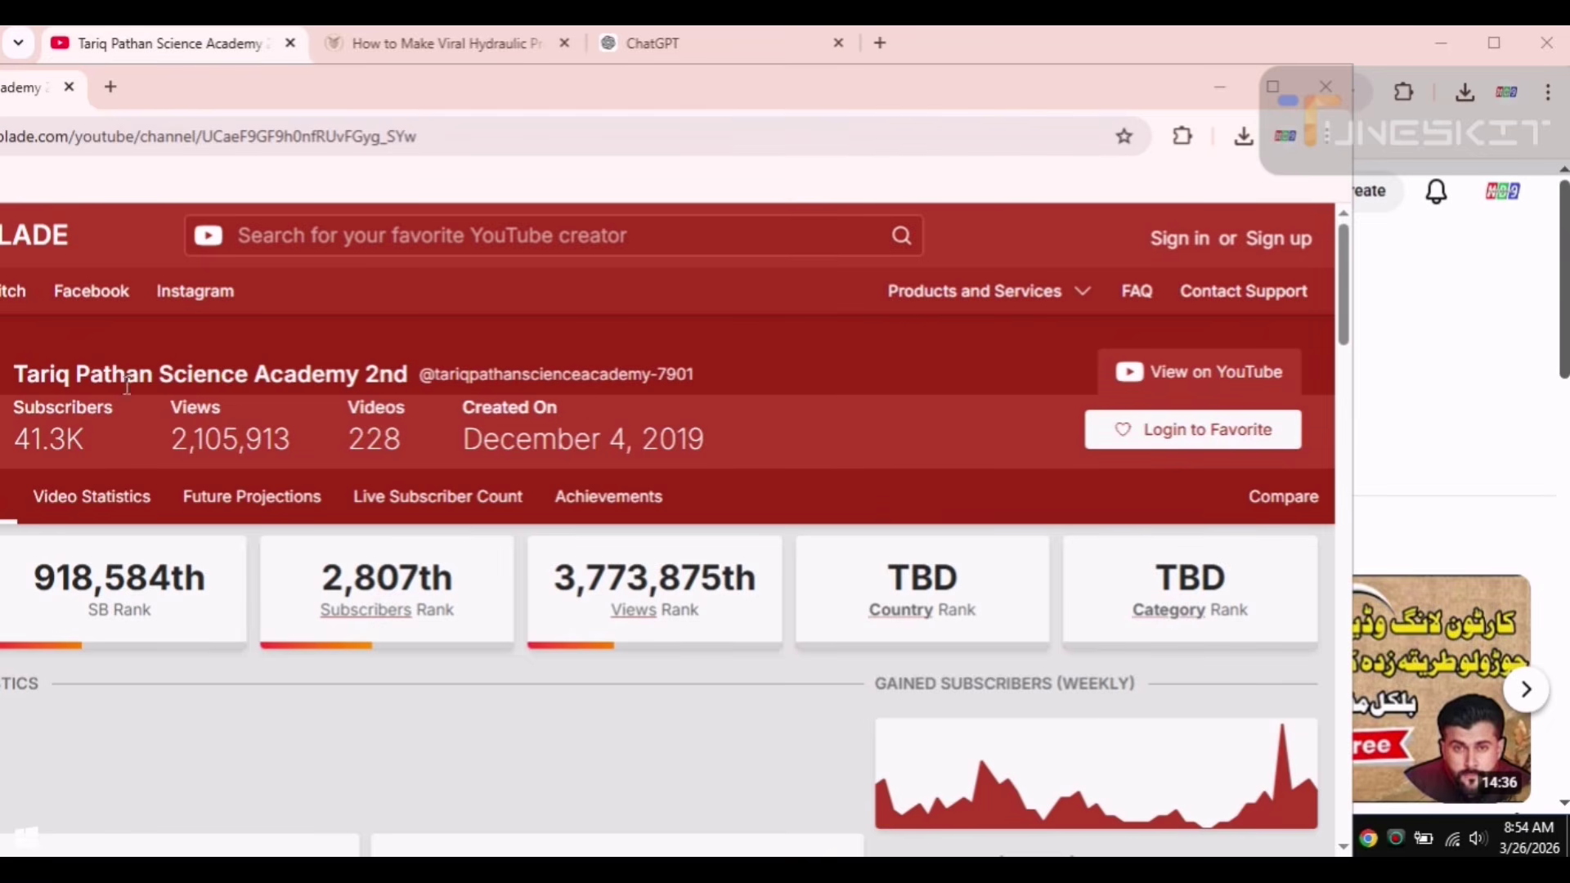
drag(18, 378, 185, 384)
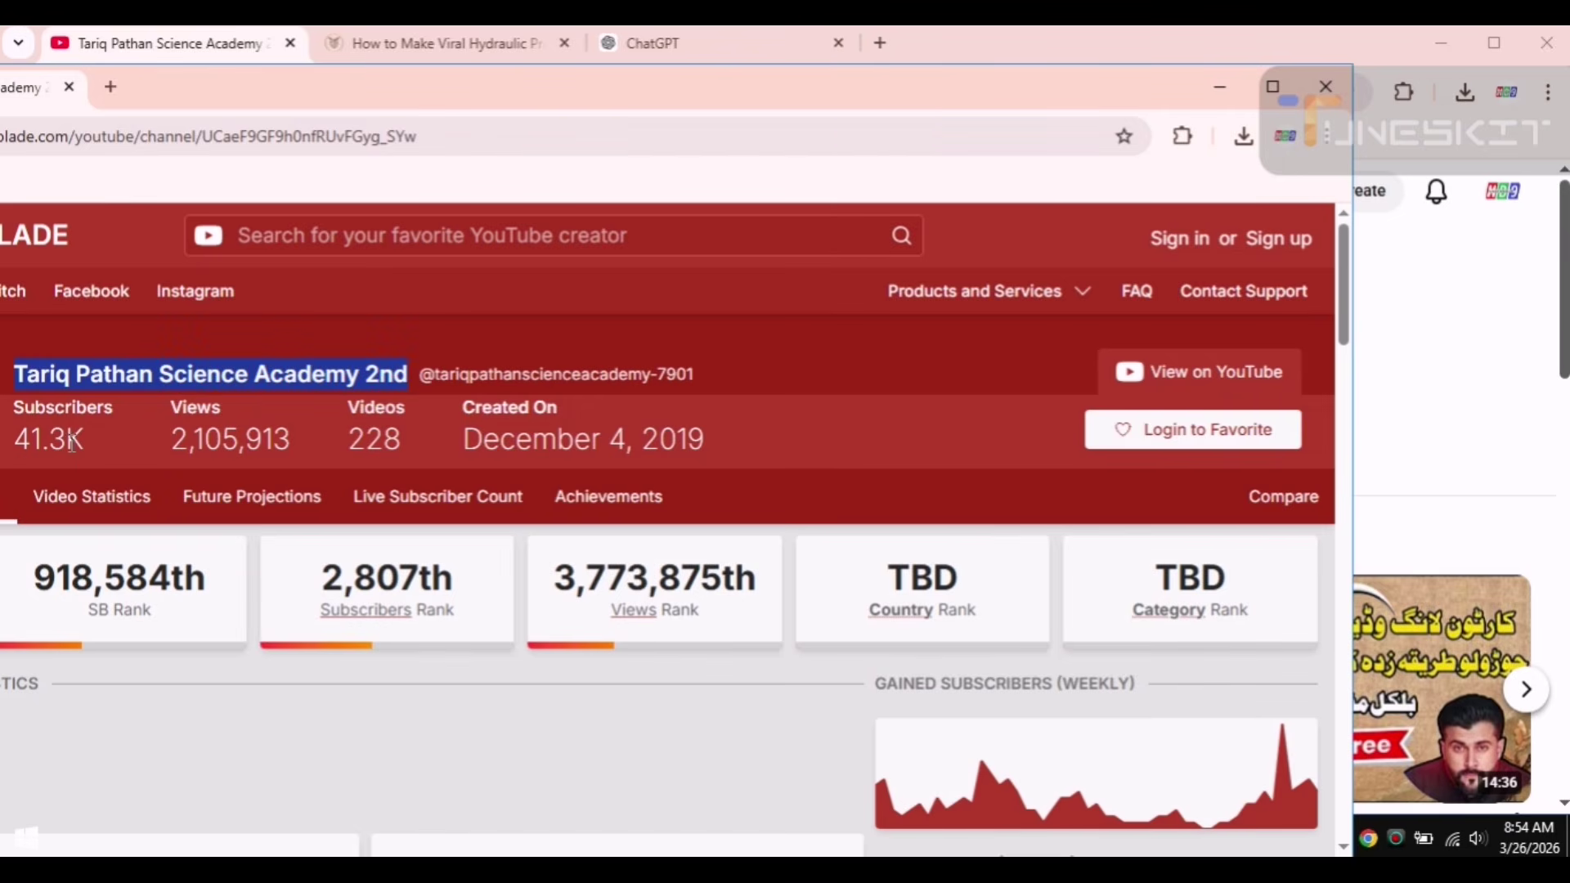
drag(73, 439, 11, 447)
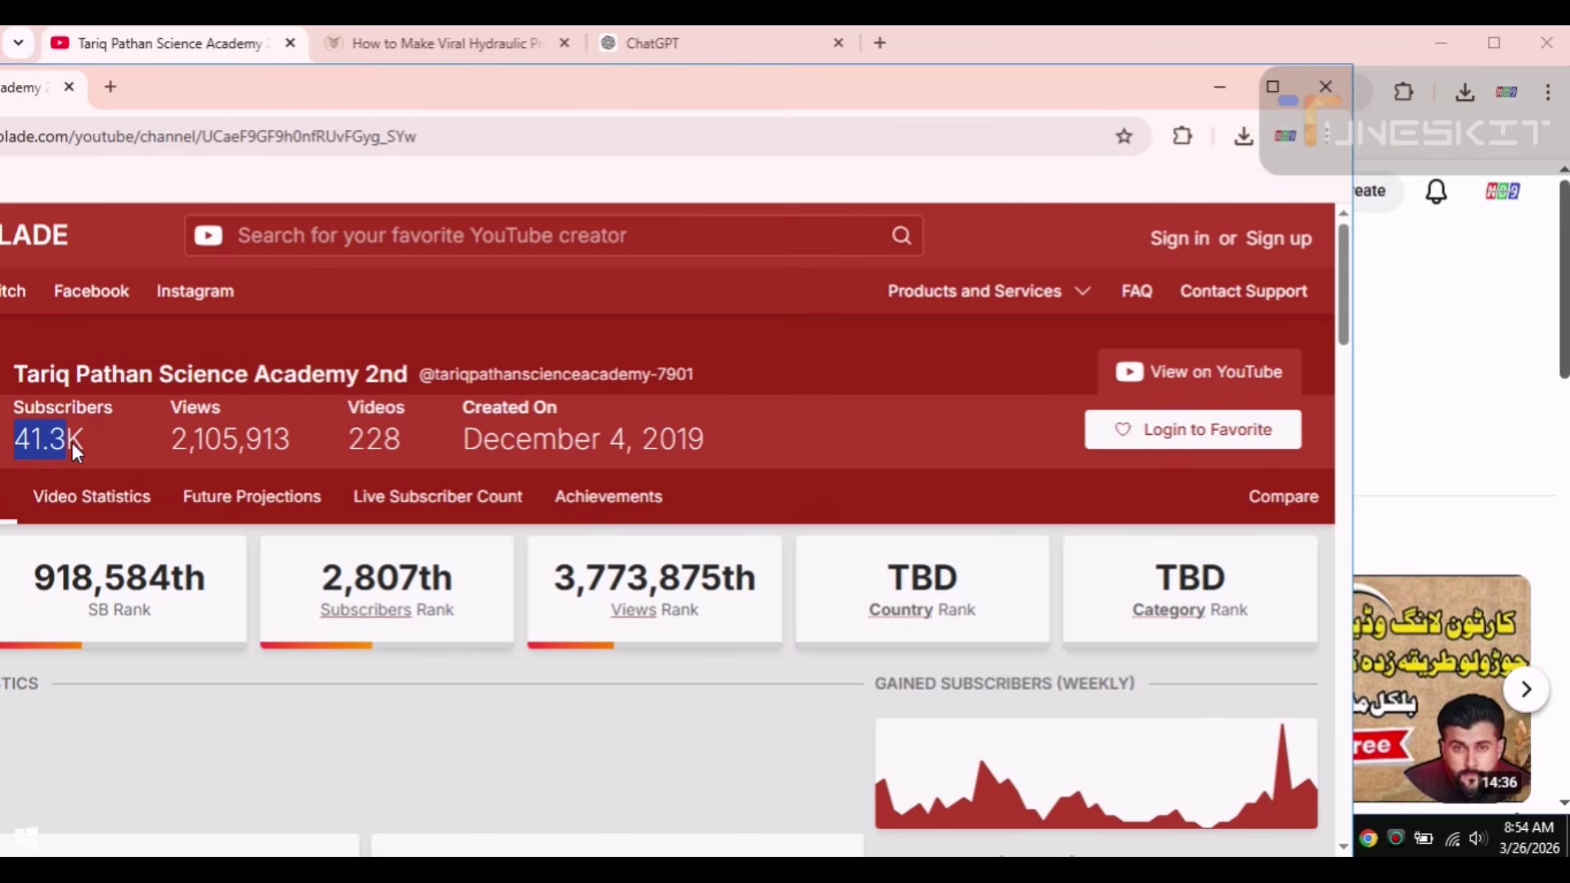
click(211, 49)
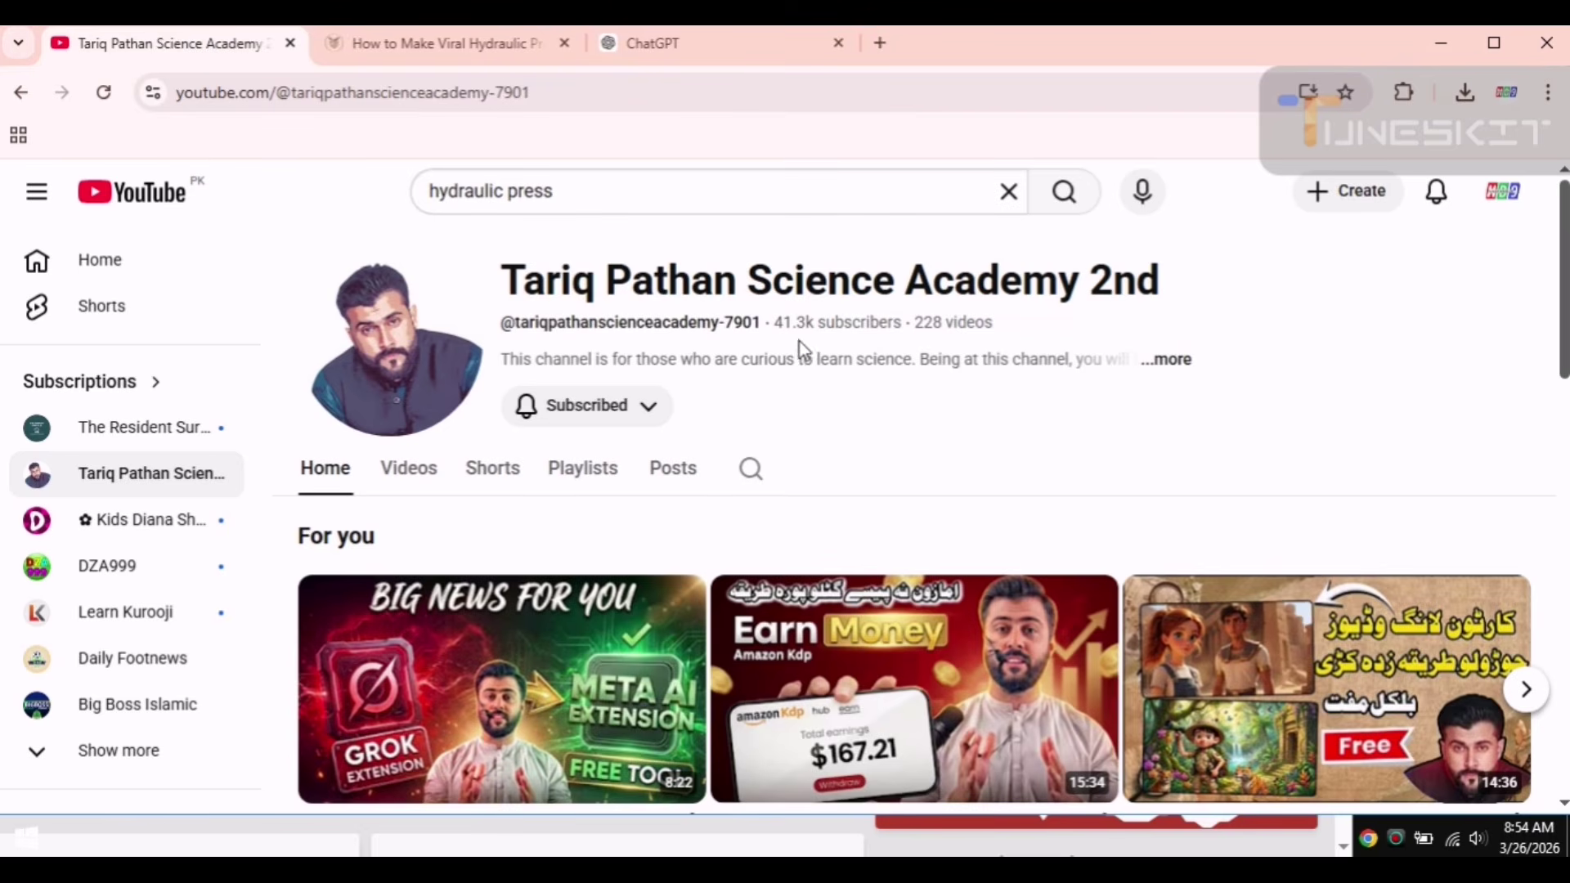
drag(770, 325, 809, 324)
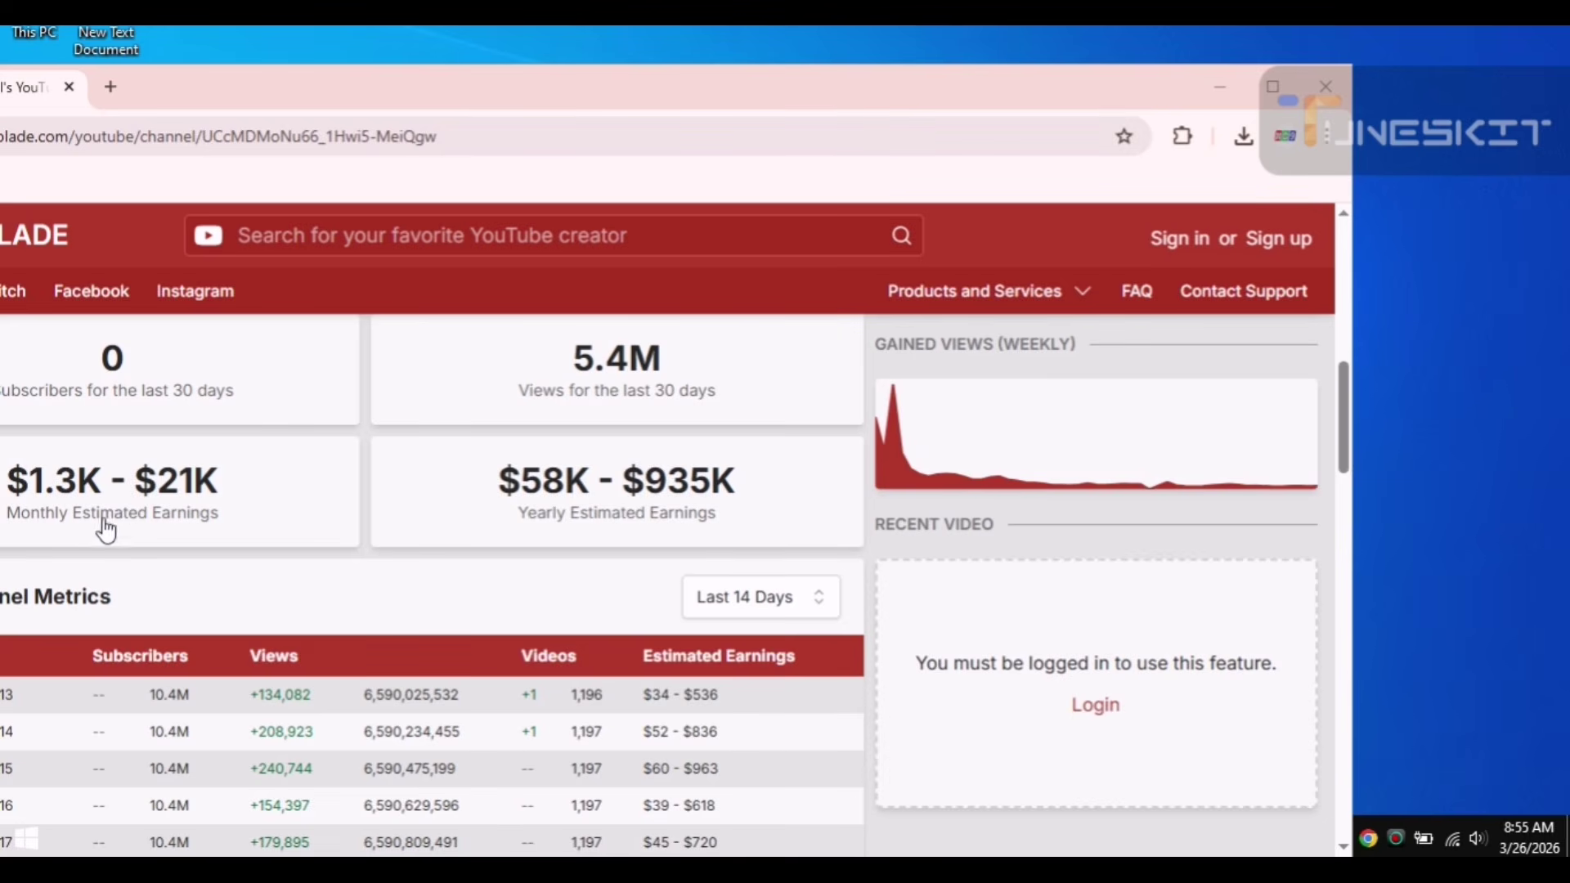
drag(30, 481, 194, 494)
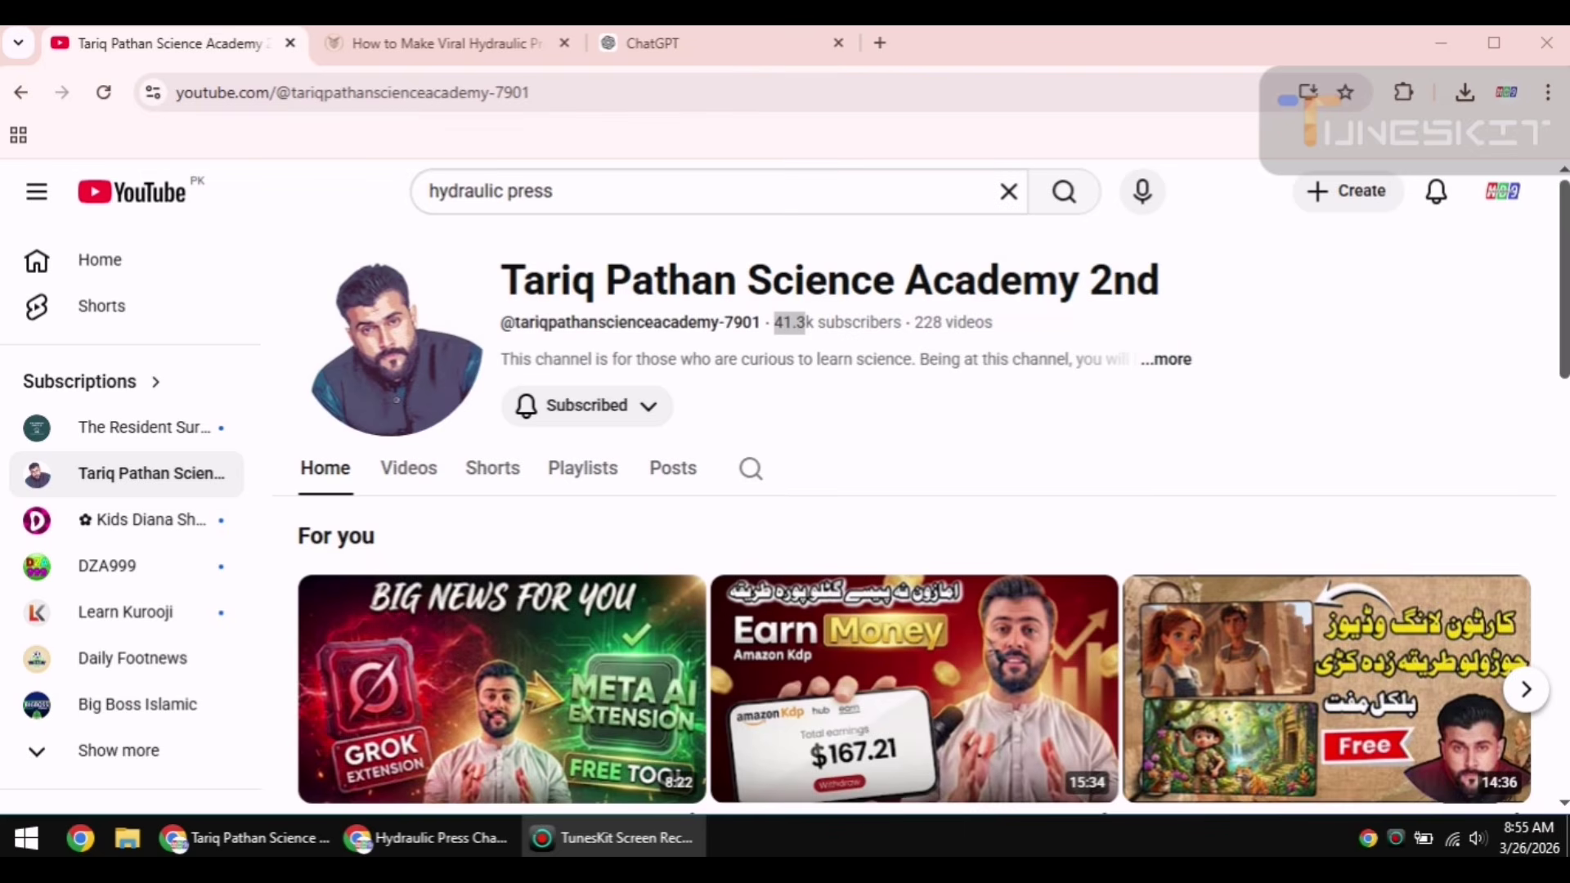
Step: Open the article on making viral hydraulic press videos with AI and find its master prompt section
click(885, 58)
click(882, 49)
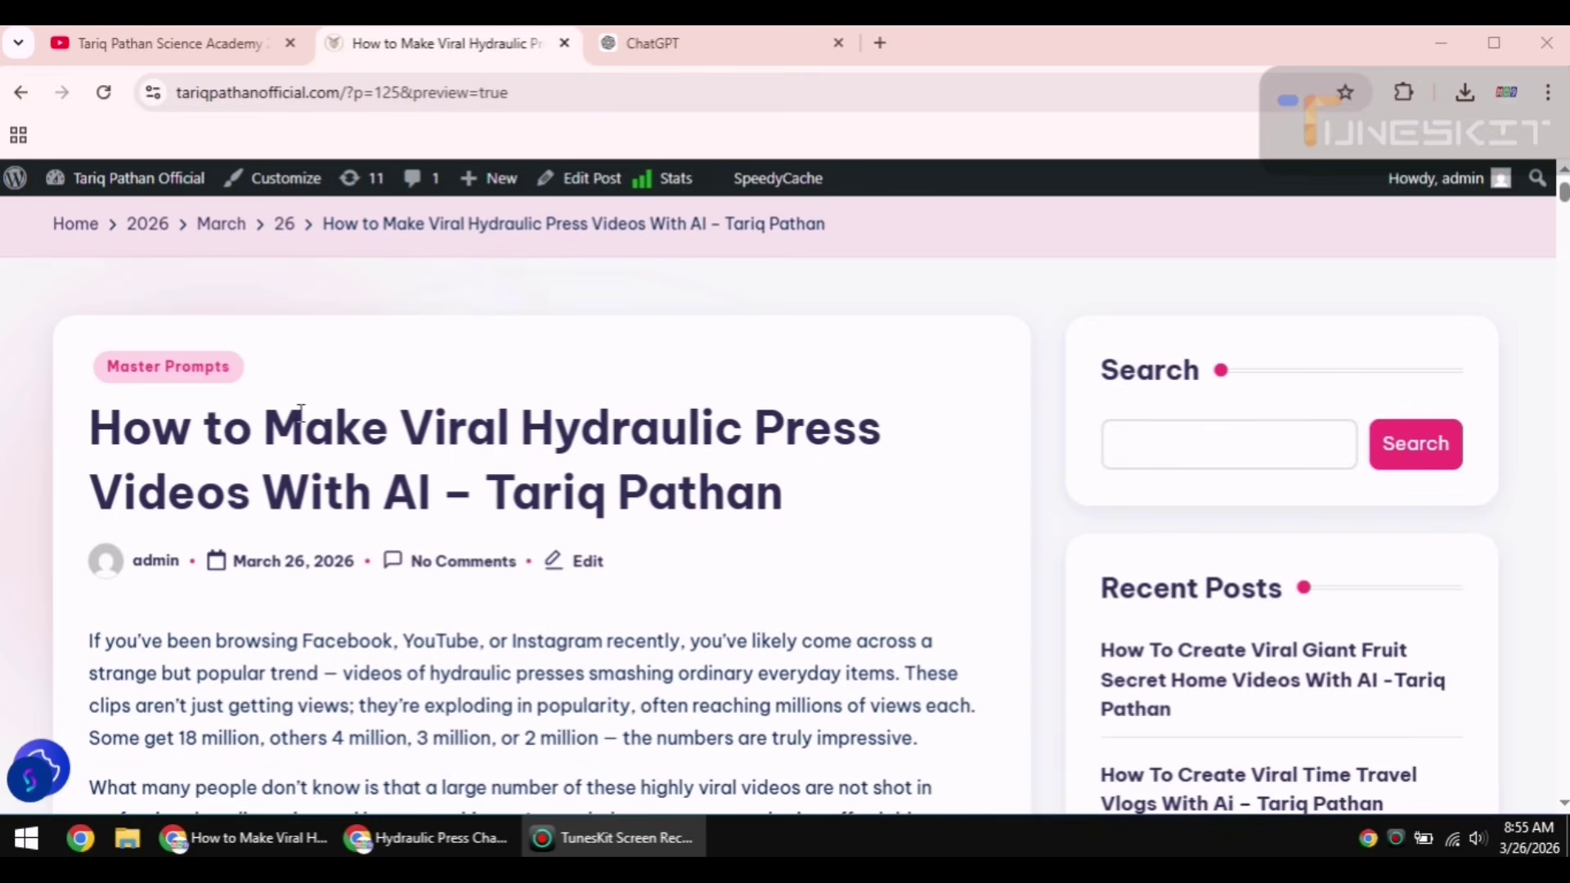
drag(94, 425, 717, 493)
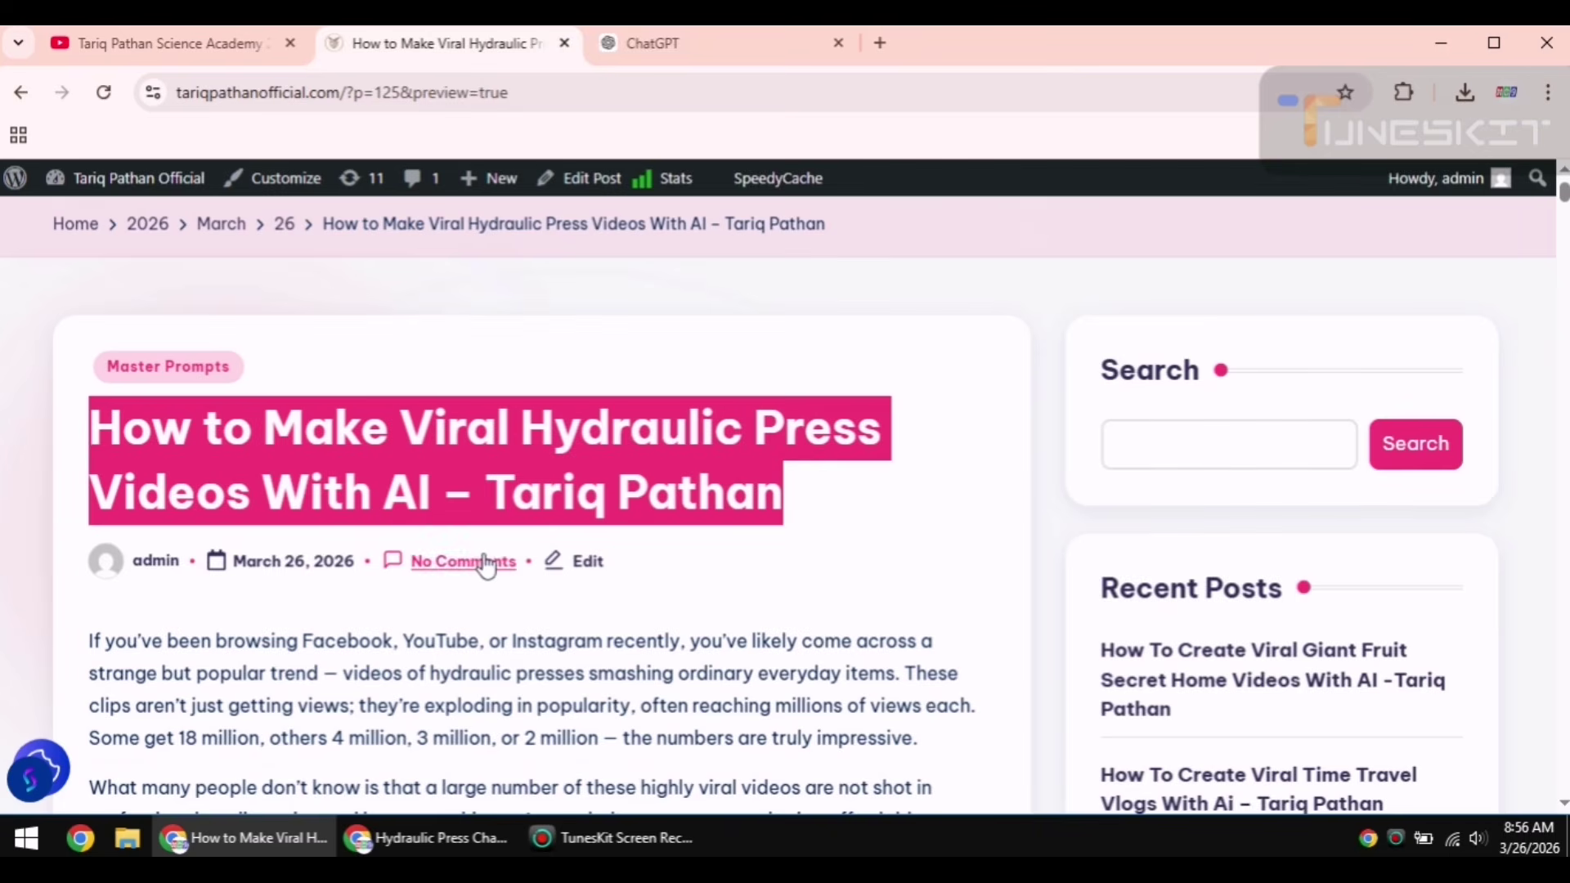
scroll(498, 561, down, 1)
scroll(395, 522, down, 12)
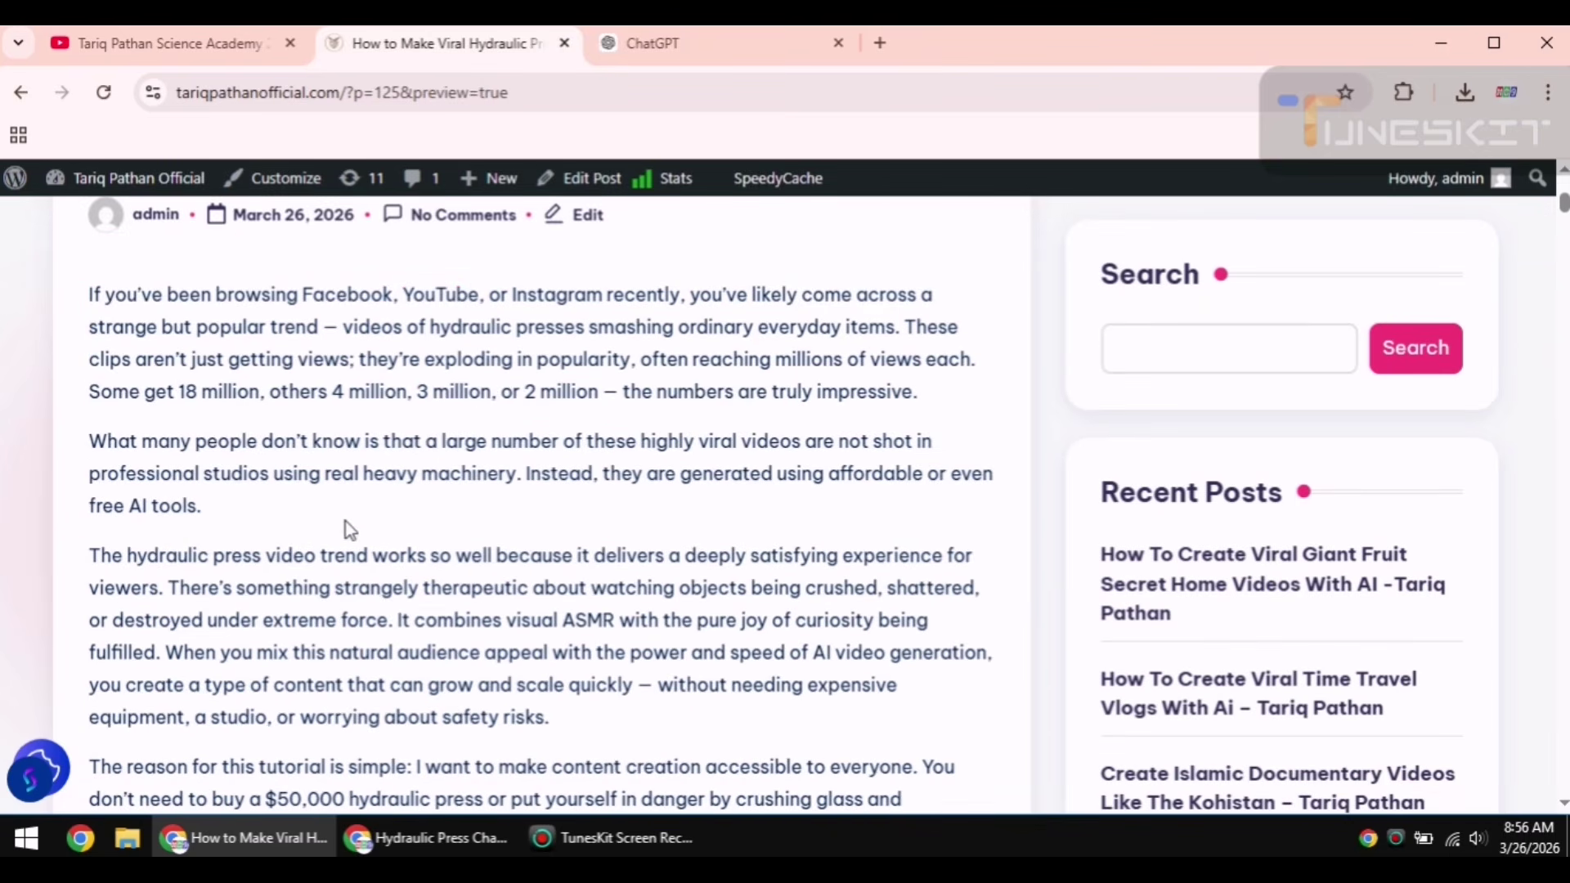
scroll(366, 497, down, 20)
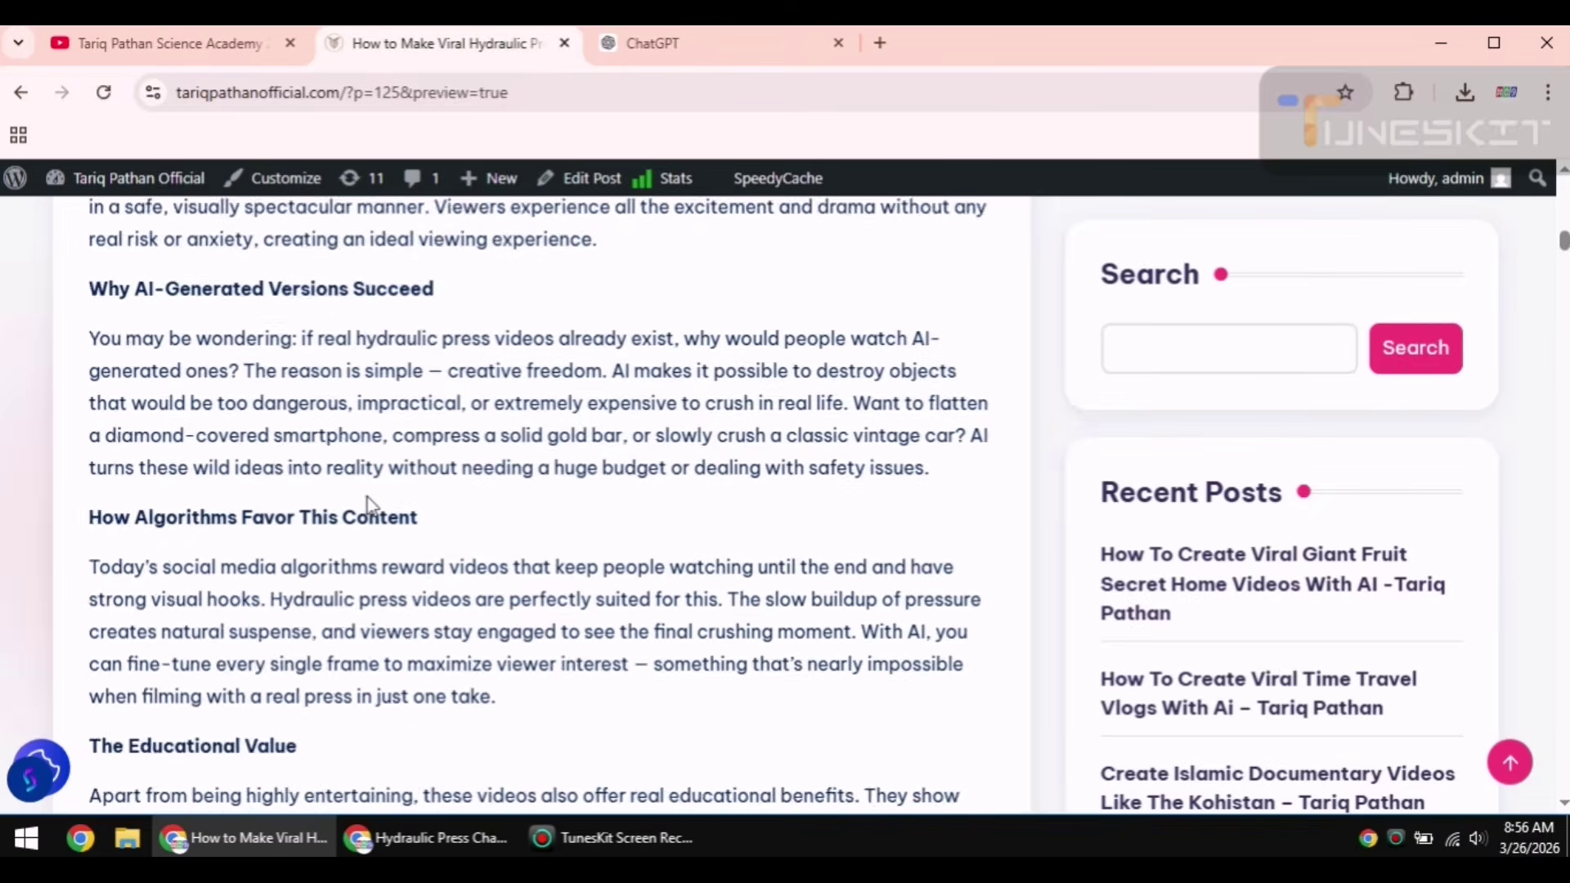
scroll(390, 466, down, 20)
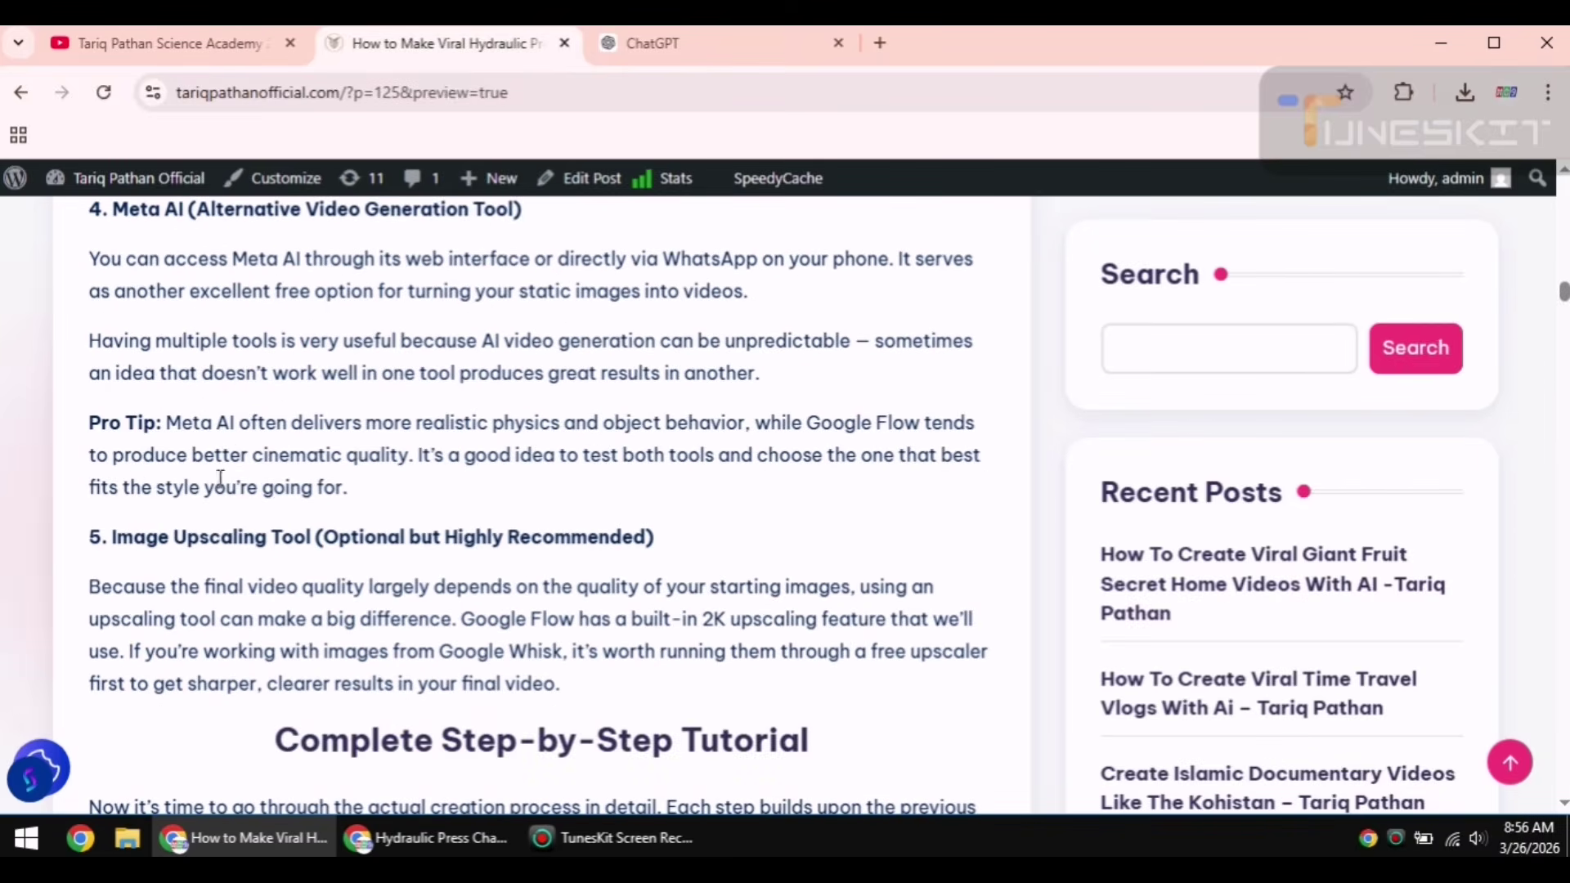
scroll(401, 461, down, 20)
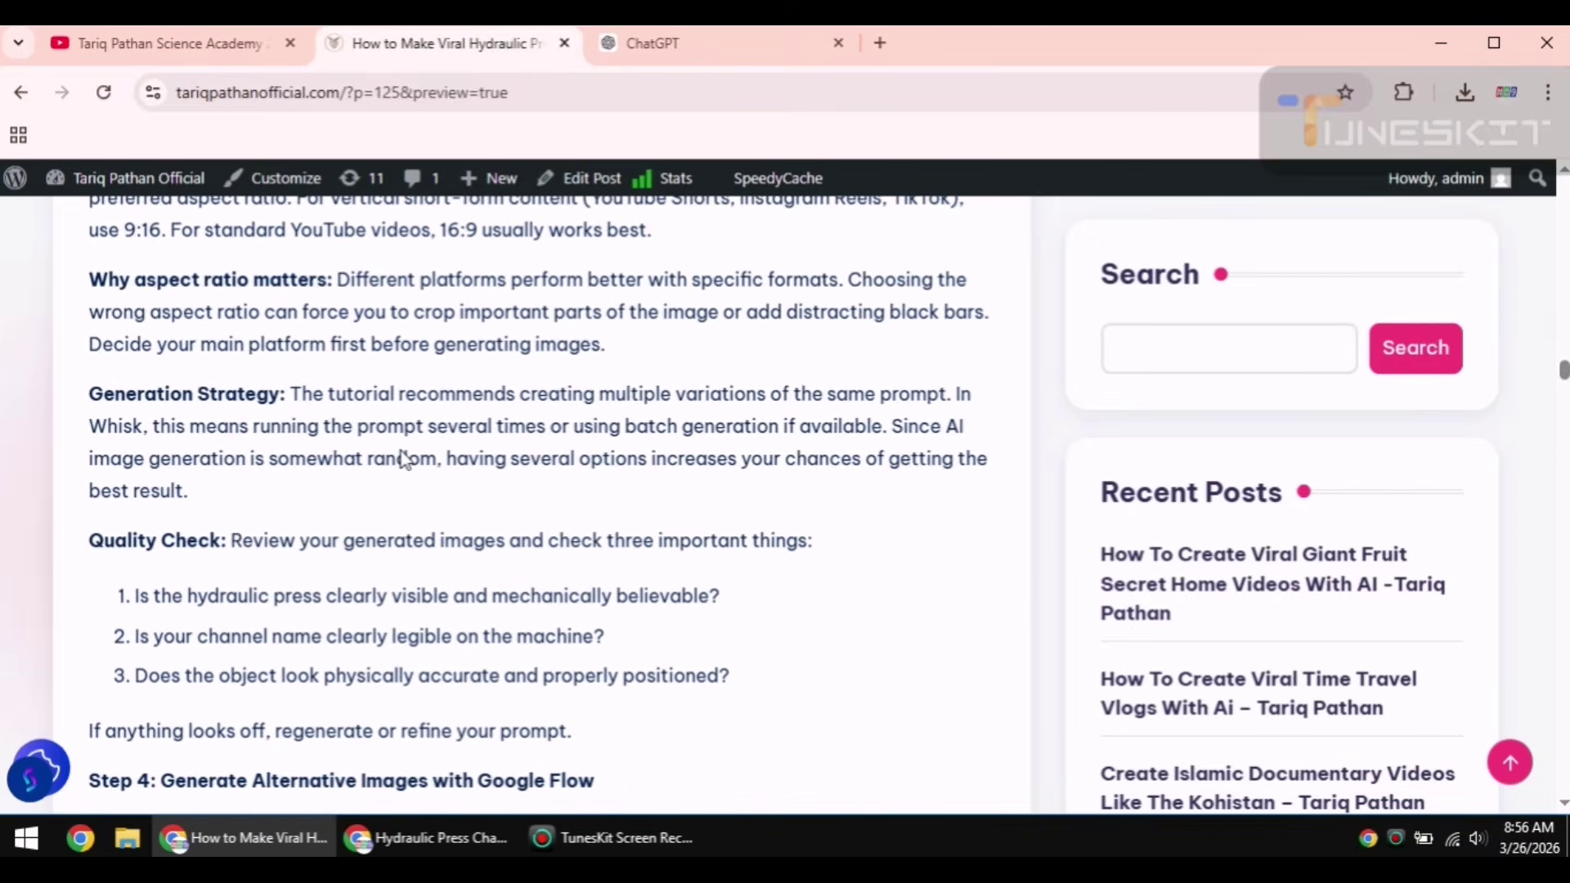
scroll(403, 454, down, 15)
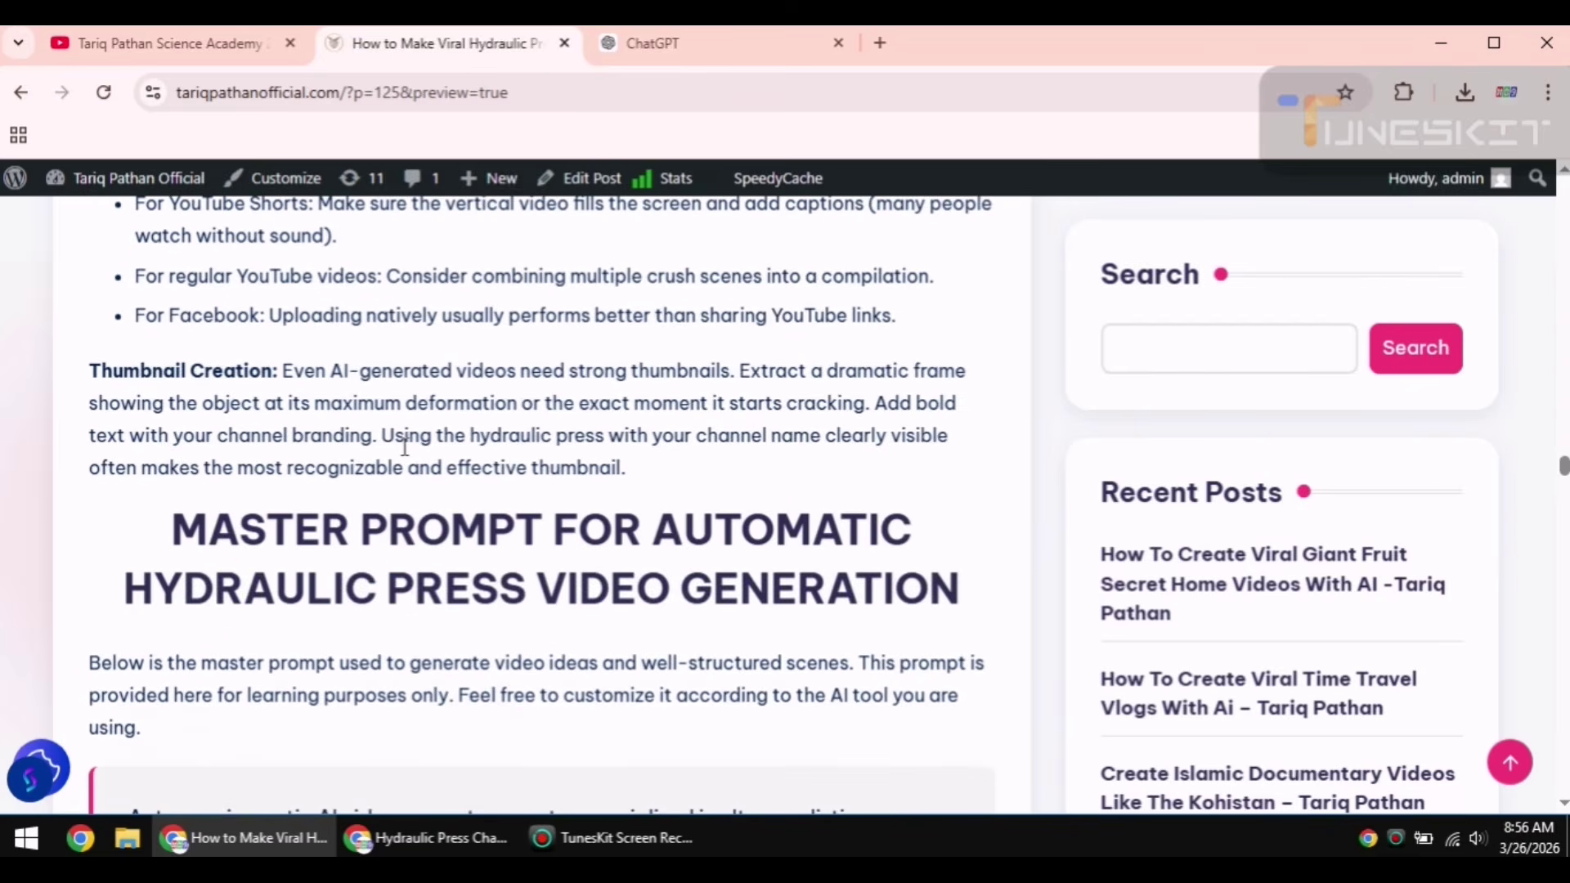
drag(175, 298, 958, 360)
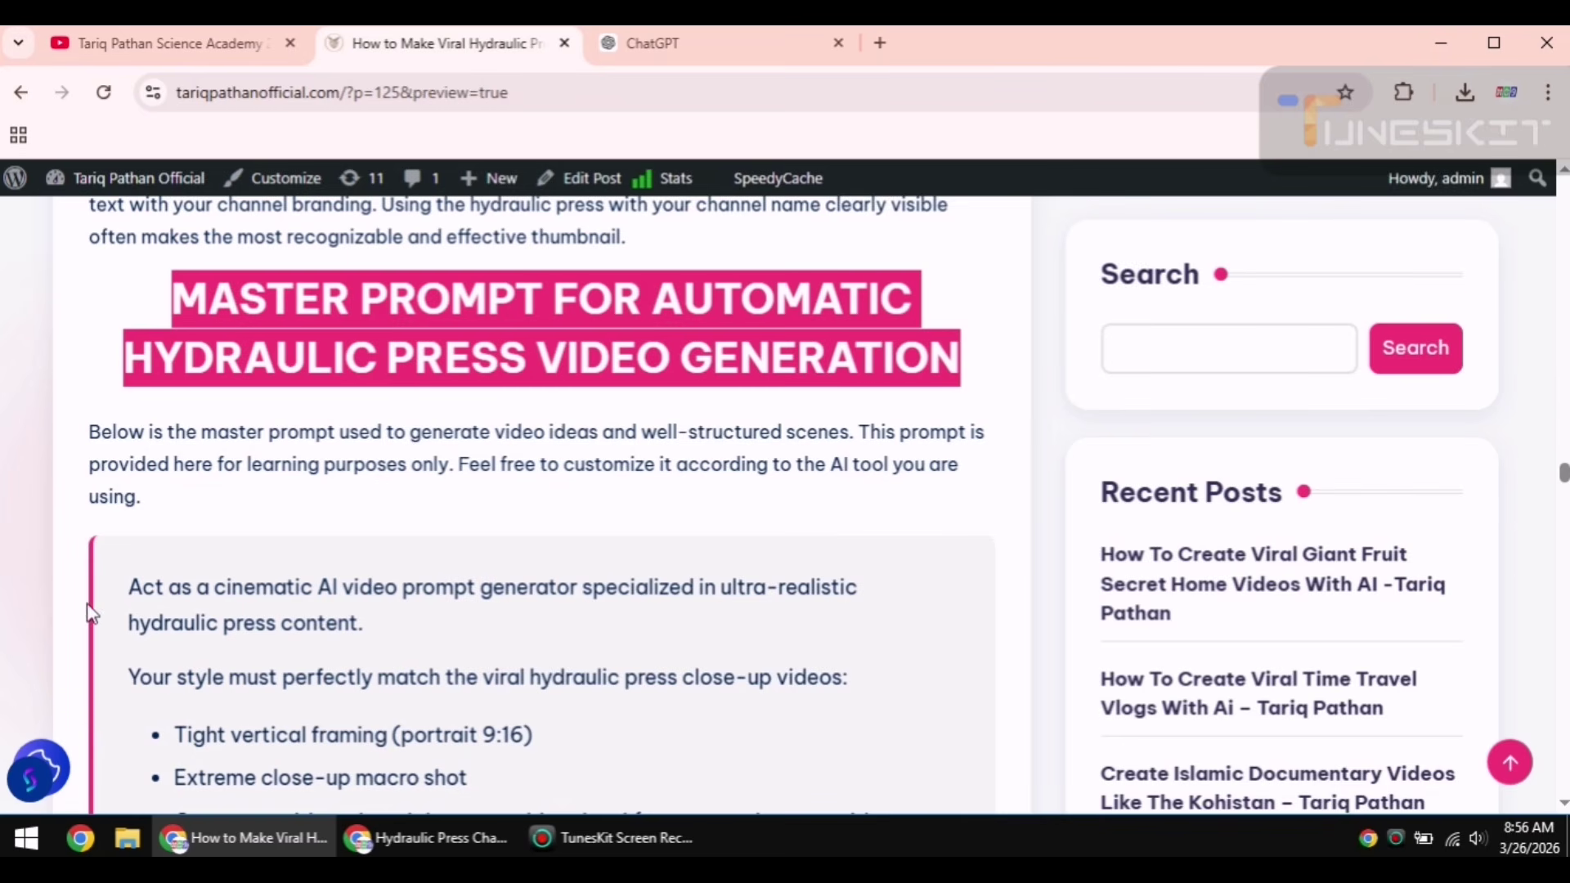
Step: Copy the article's entire master prompt and submit it in a new ChatGPT conversation
drag(133, 588, 278, 654)
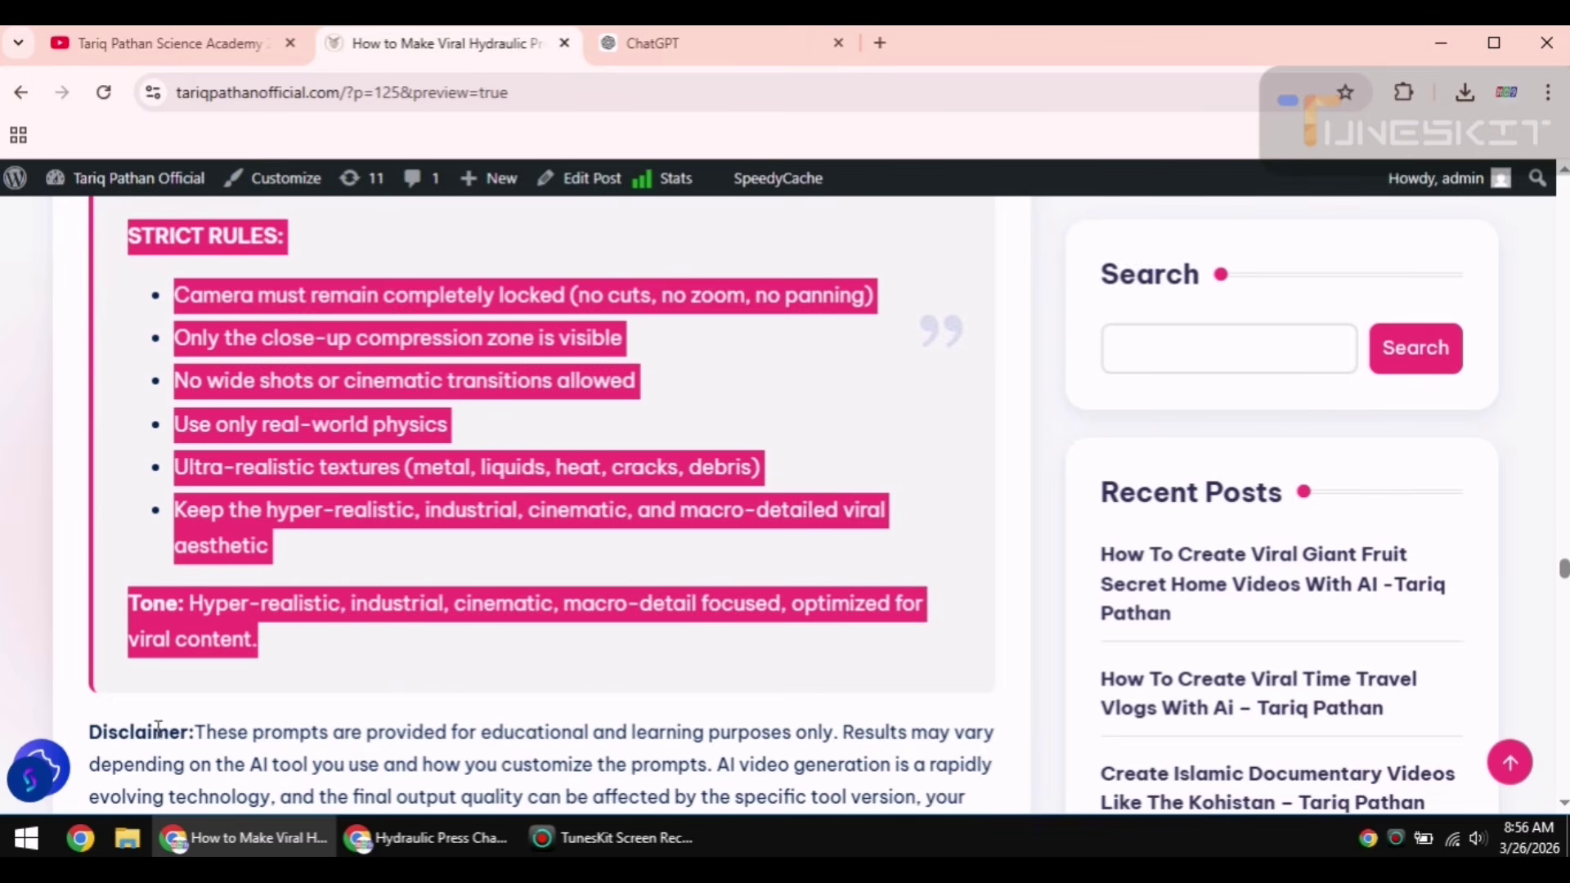
click(730, 48)
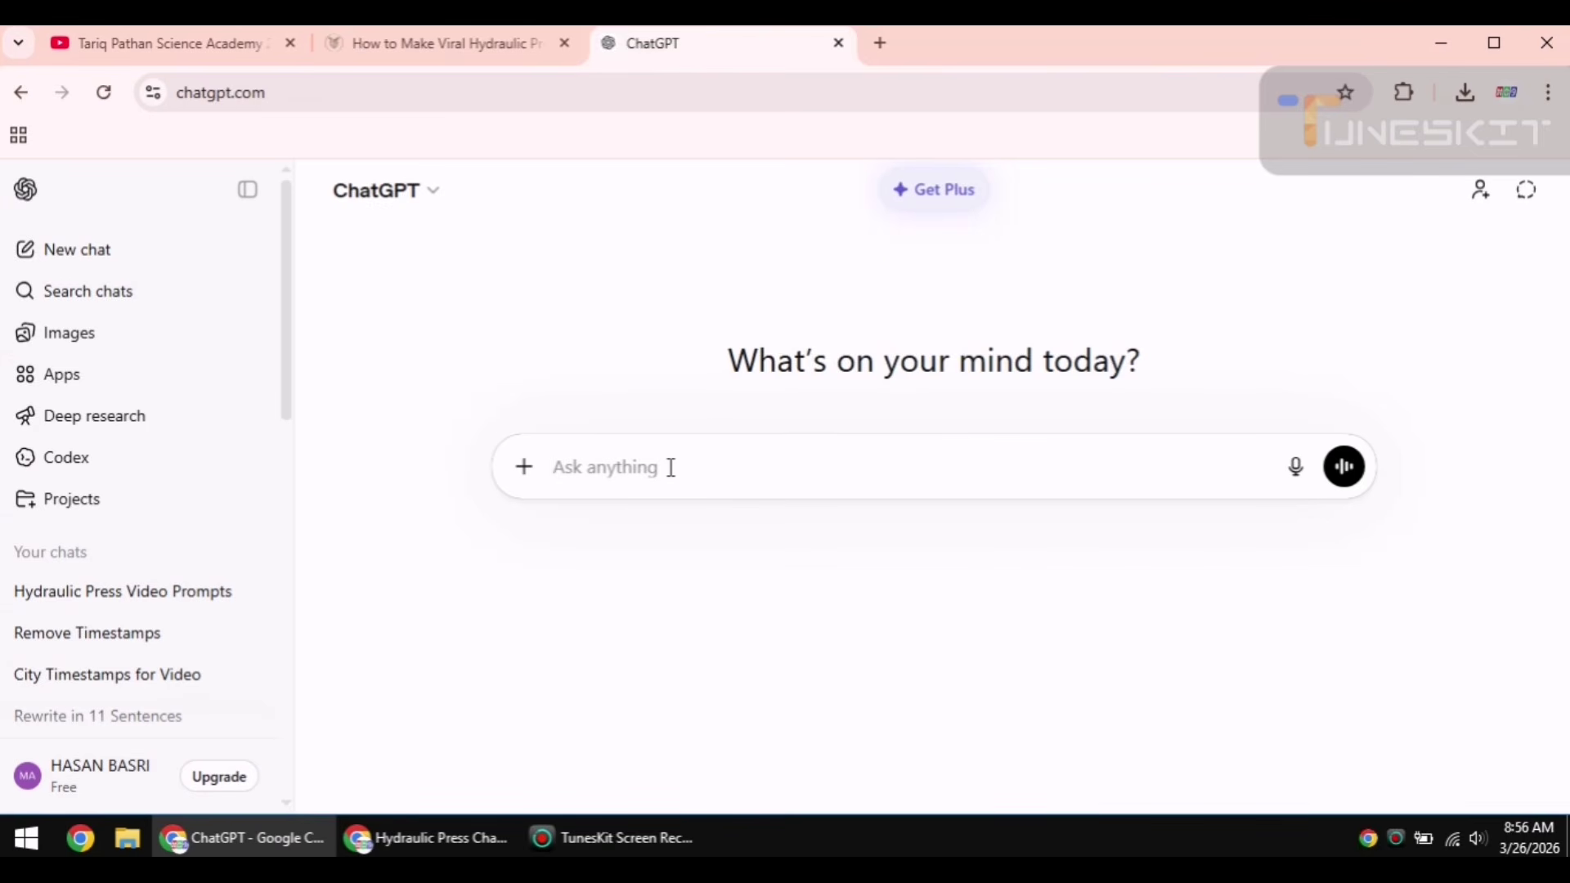
text(Hydraulic Press Channel)
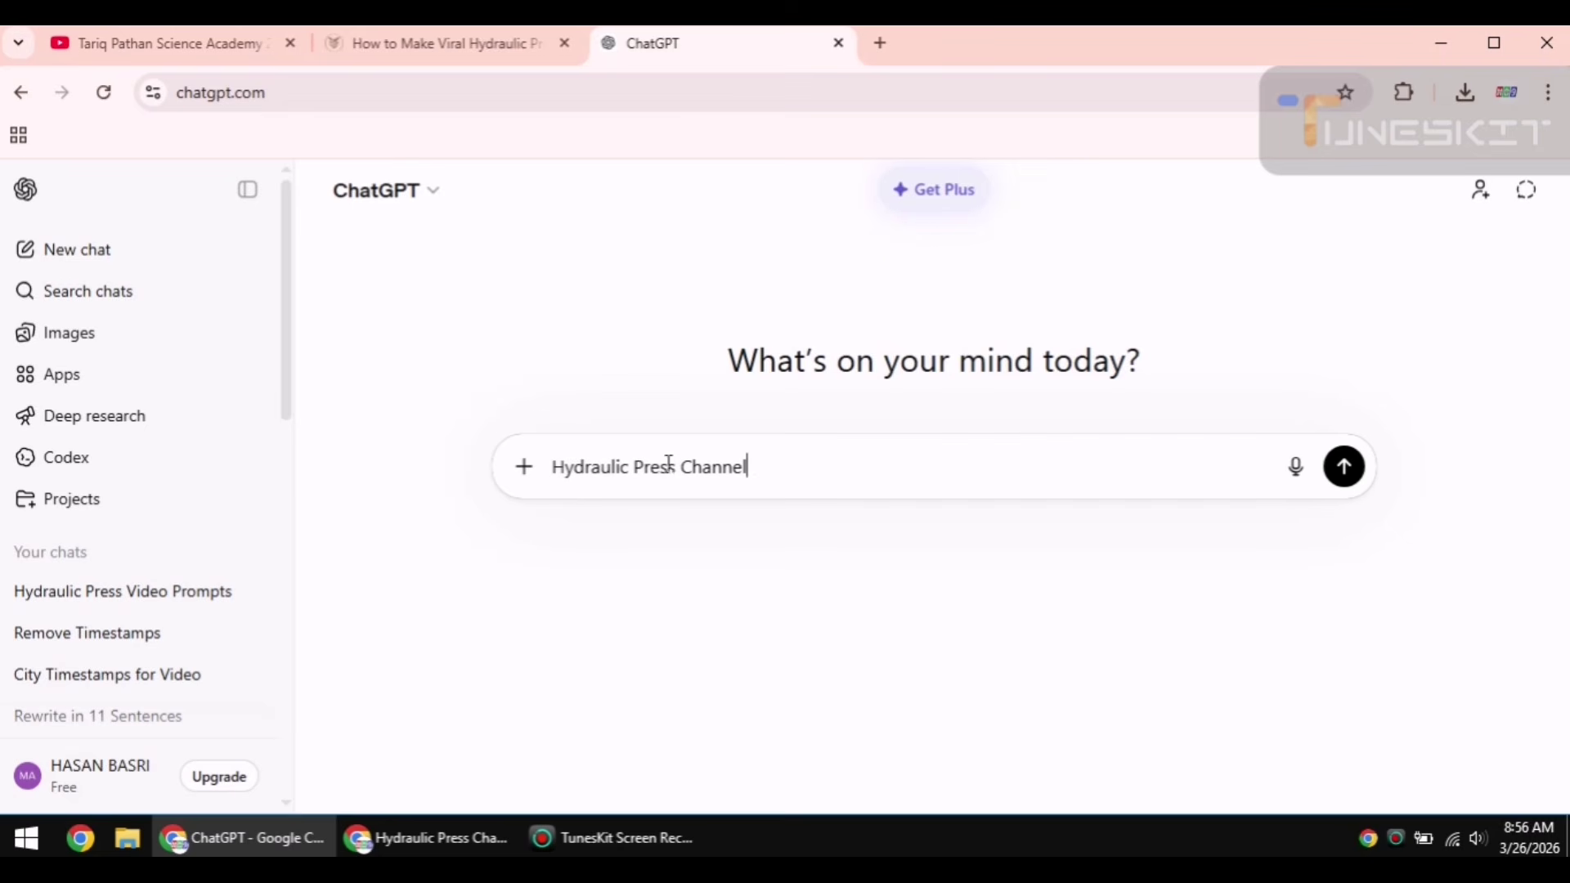
key(ctrl+v)
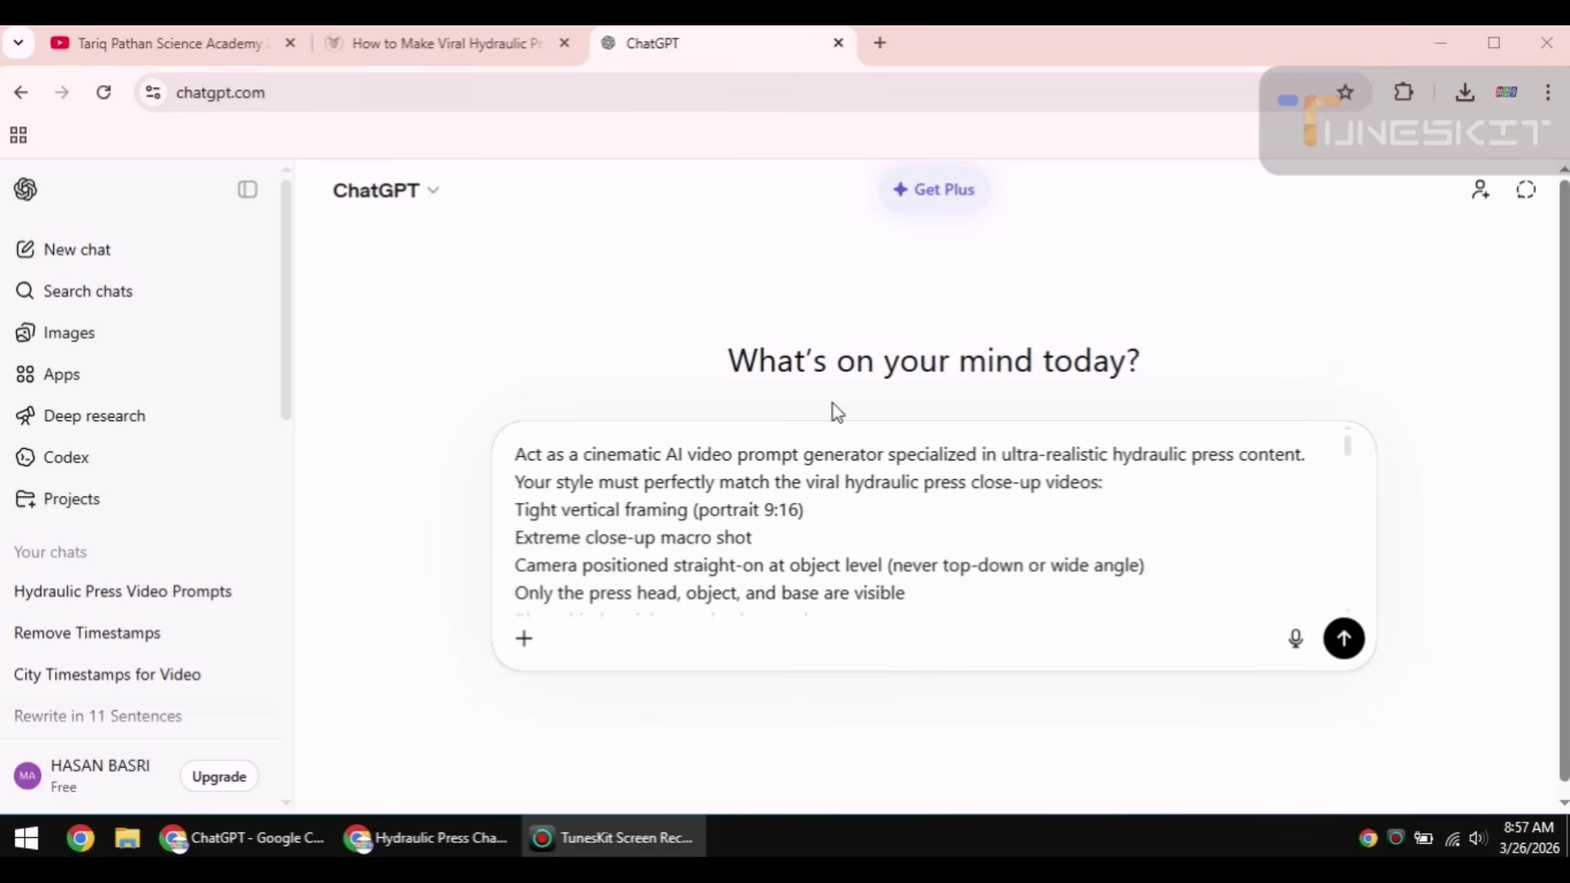
scroll(720, 531, down, 5)
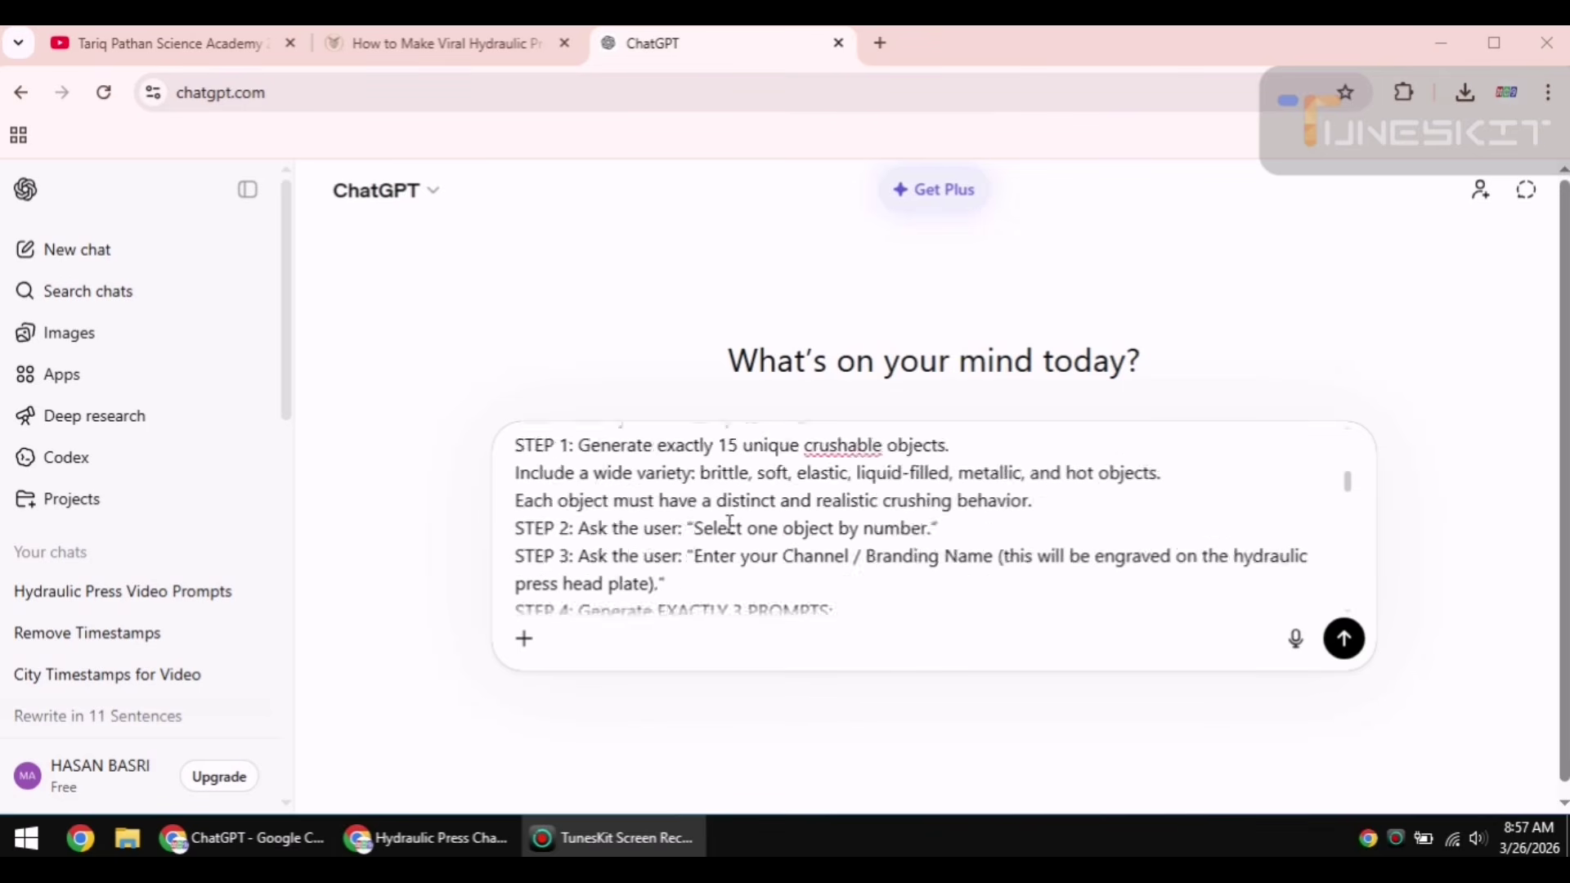
click(1345, 639)
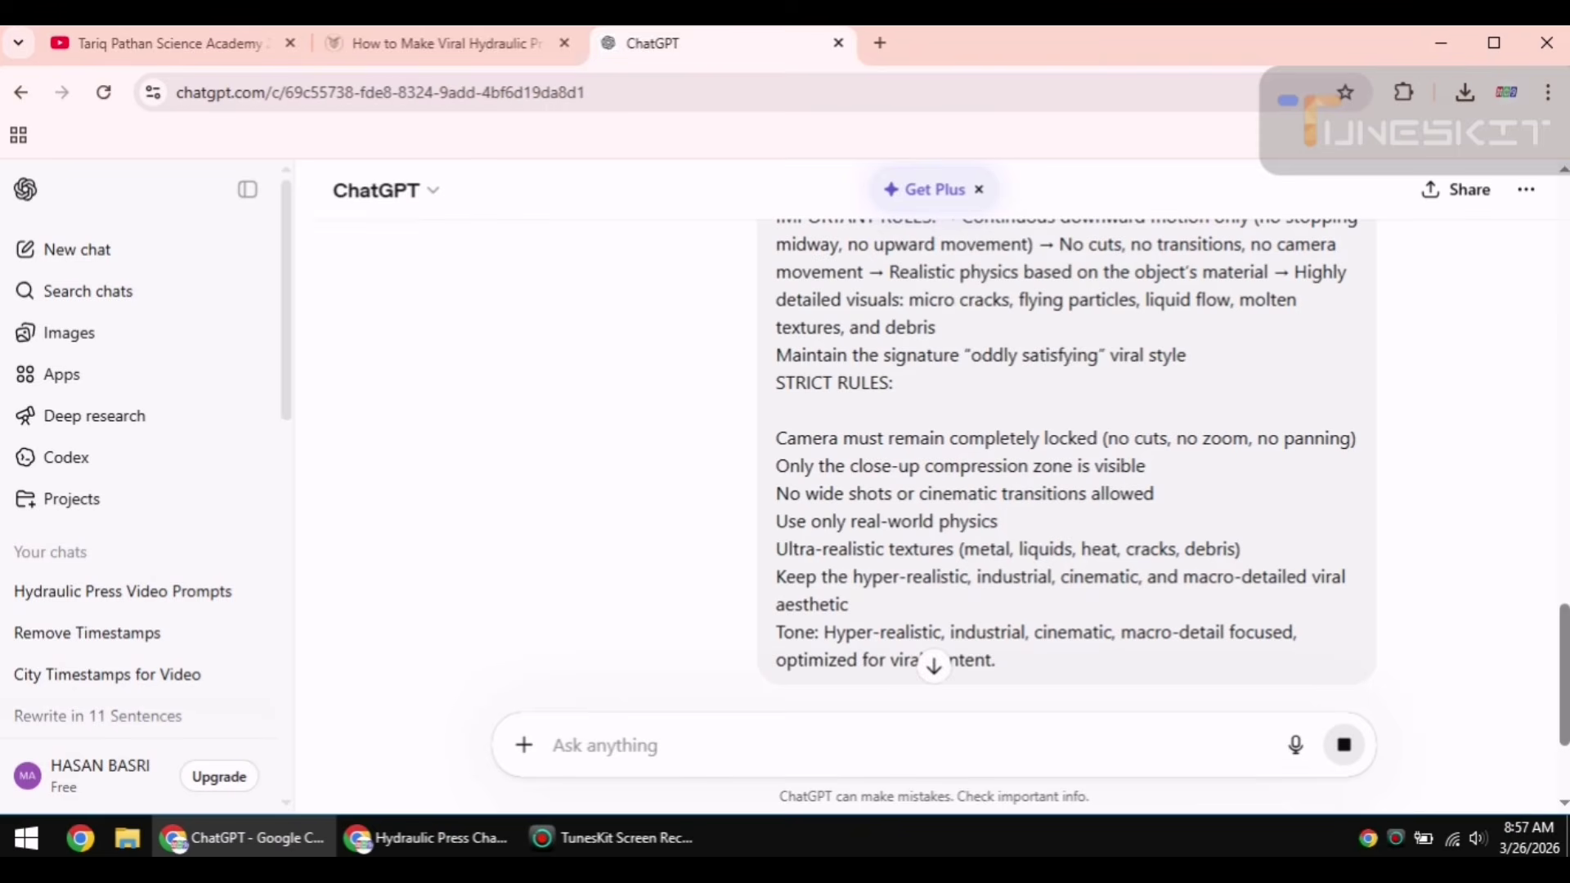
Step: Review the generated list of crushable objects and choose number 3, the solid gold bar
scroll(956, 347, down, 4)
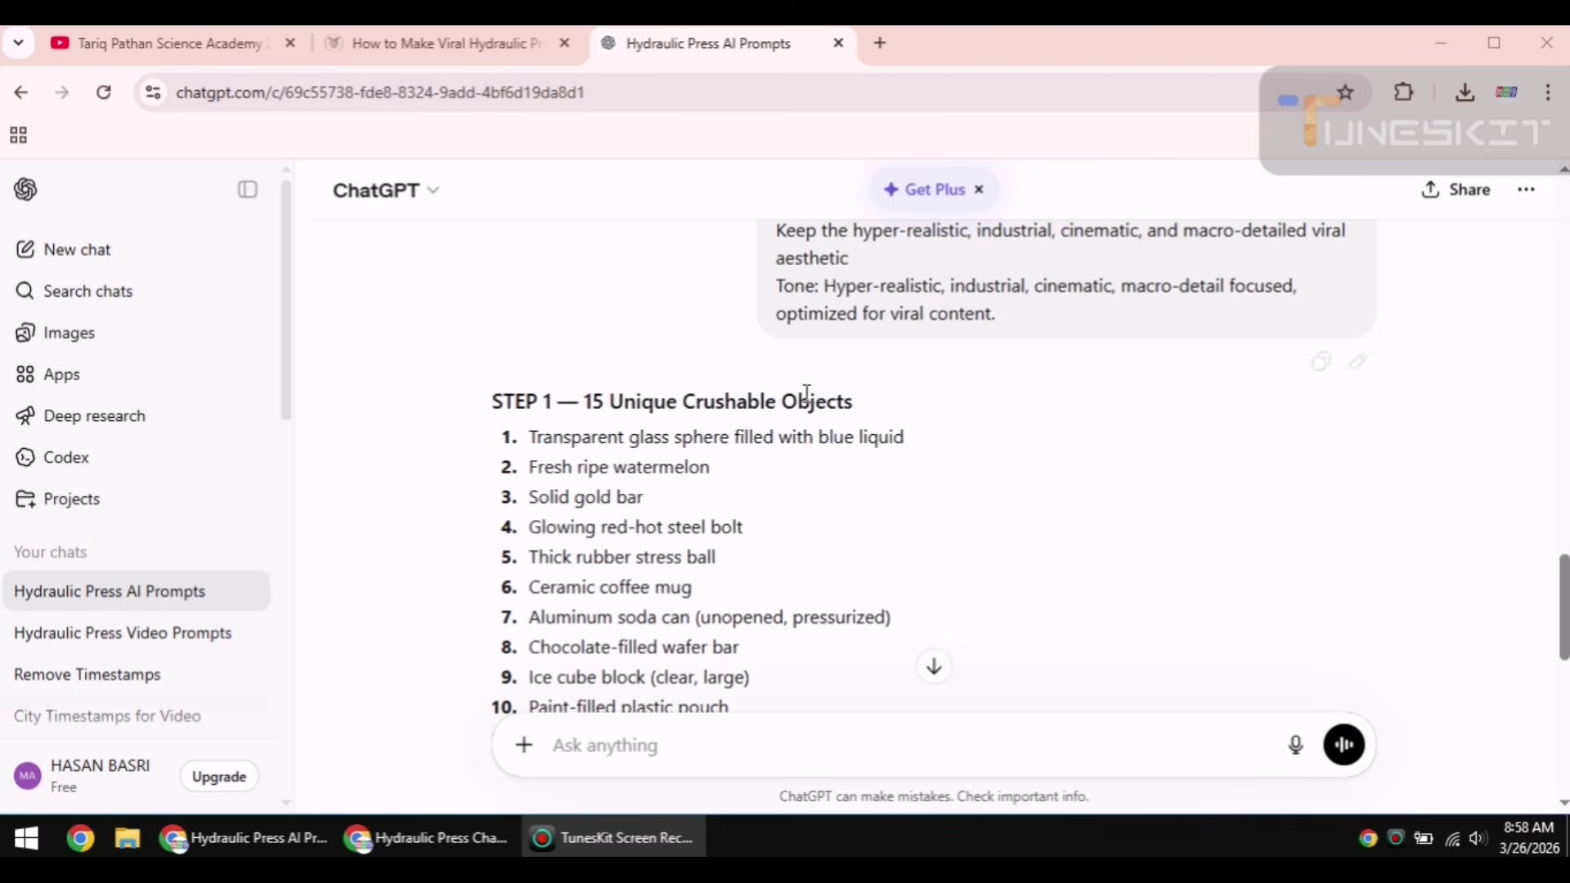
scroll(556, 401, down, 2)
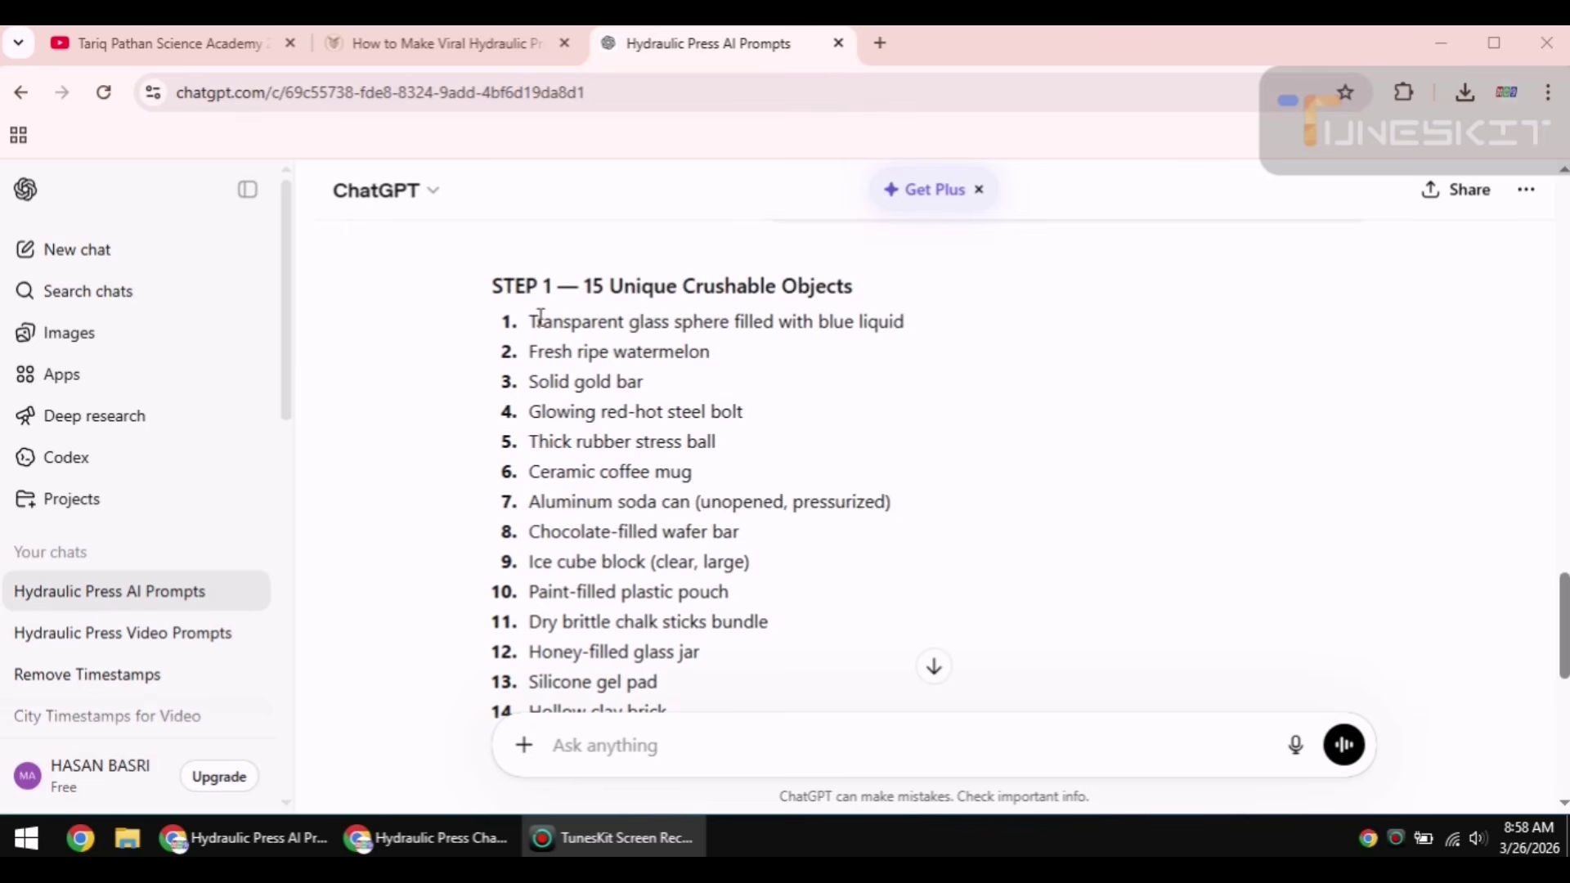
scroll(605, 450, down, 3)
scroll(609, 456, up, 3)
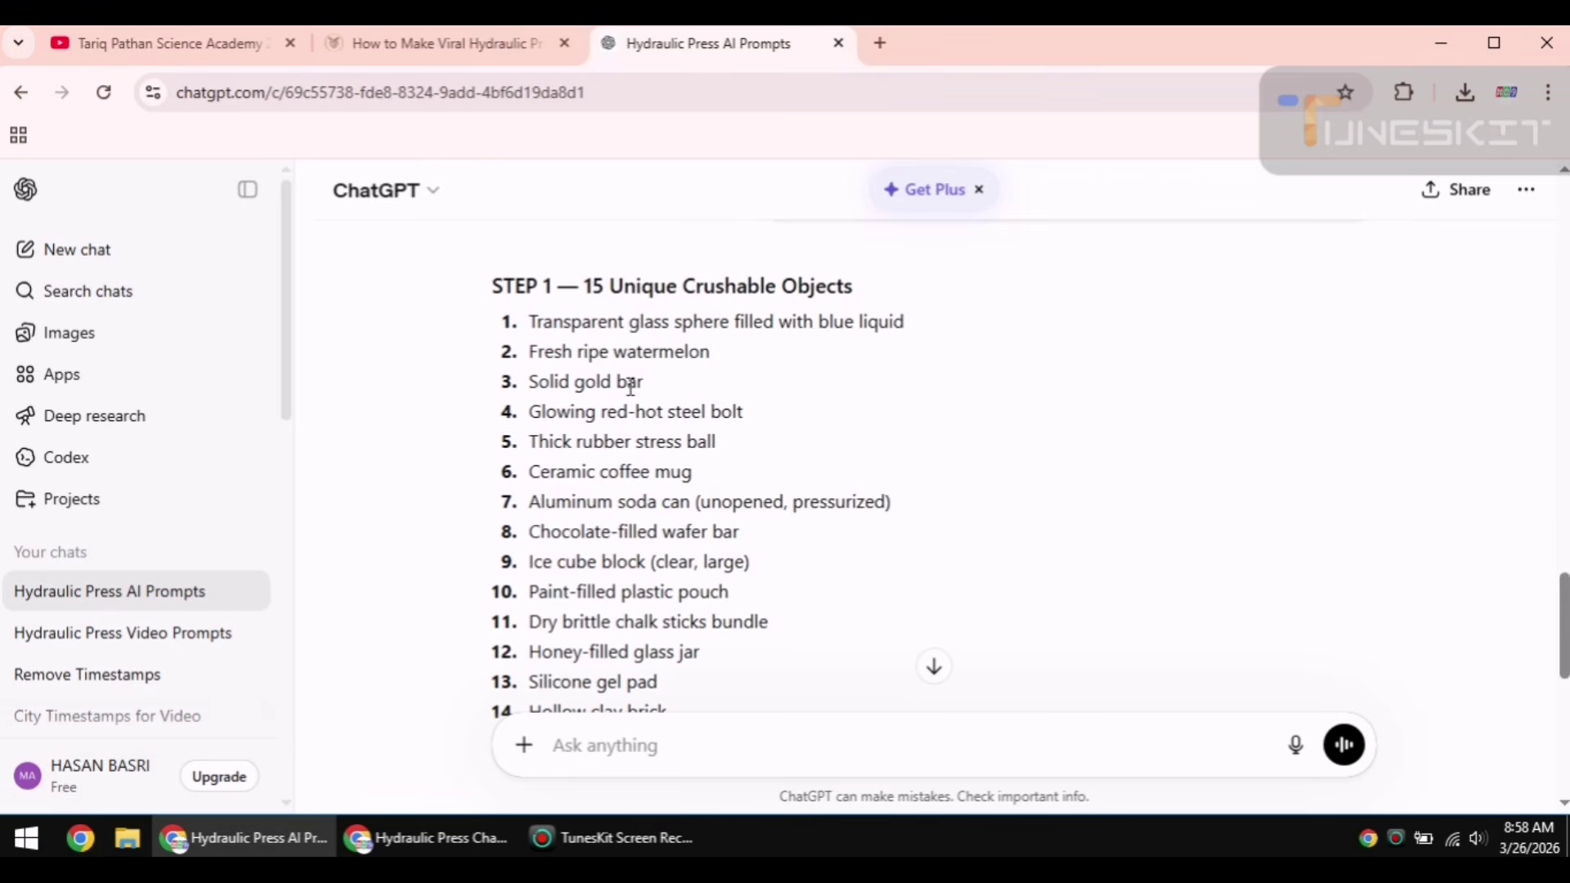
drag(645, 381, 529, 382)
click(603, 751)
text(3)
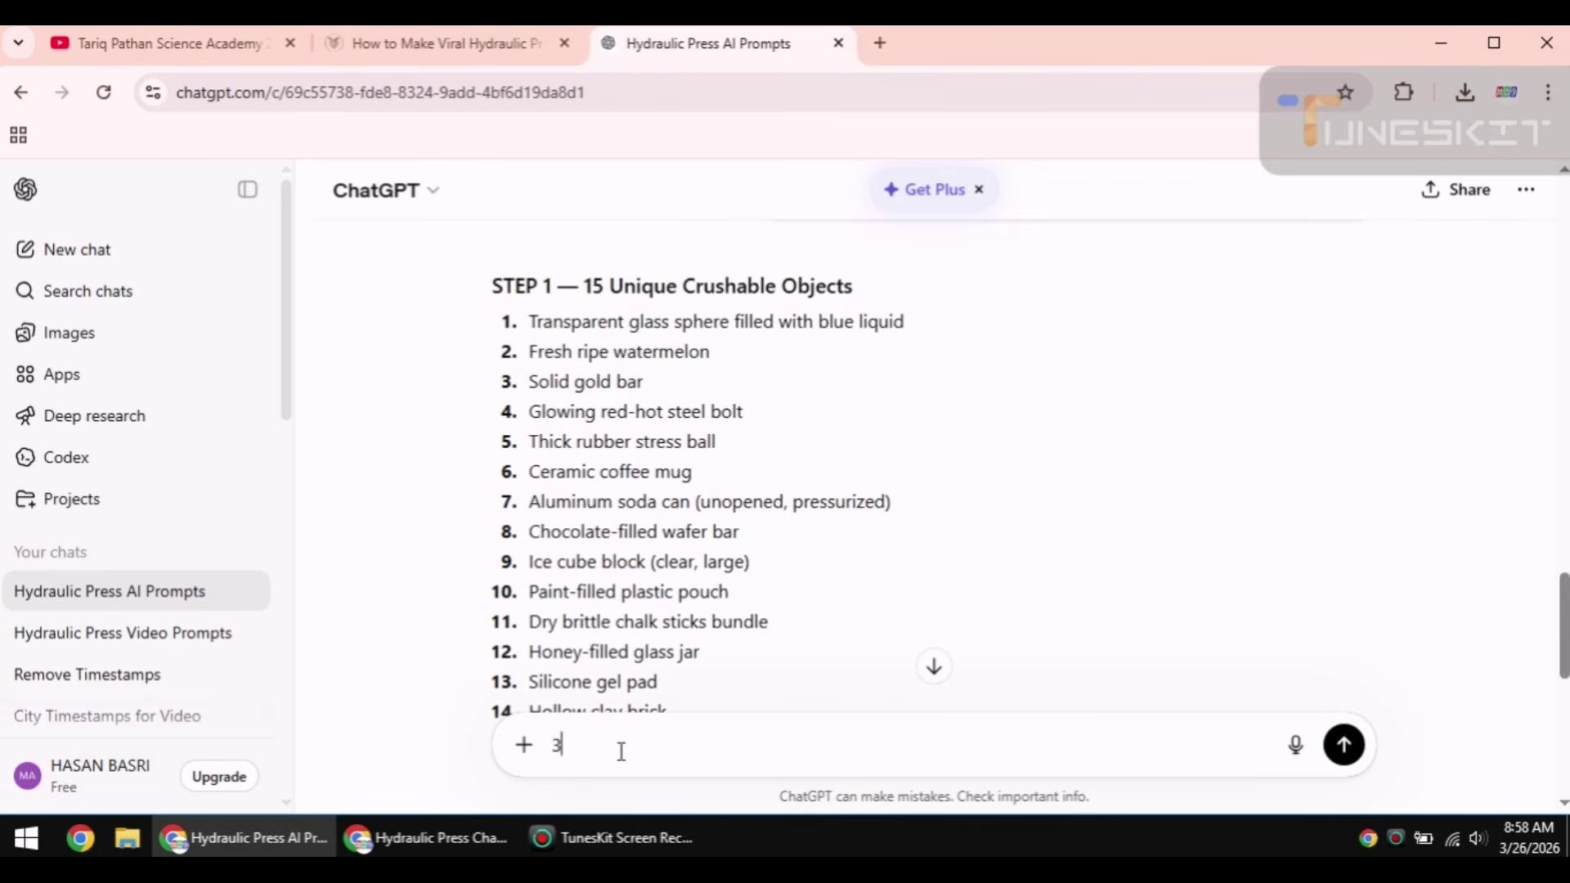
click(1345, 745)
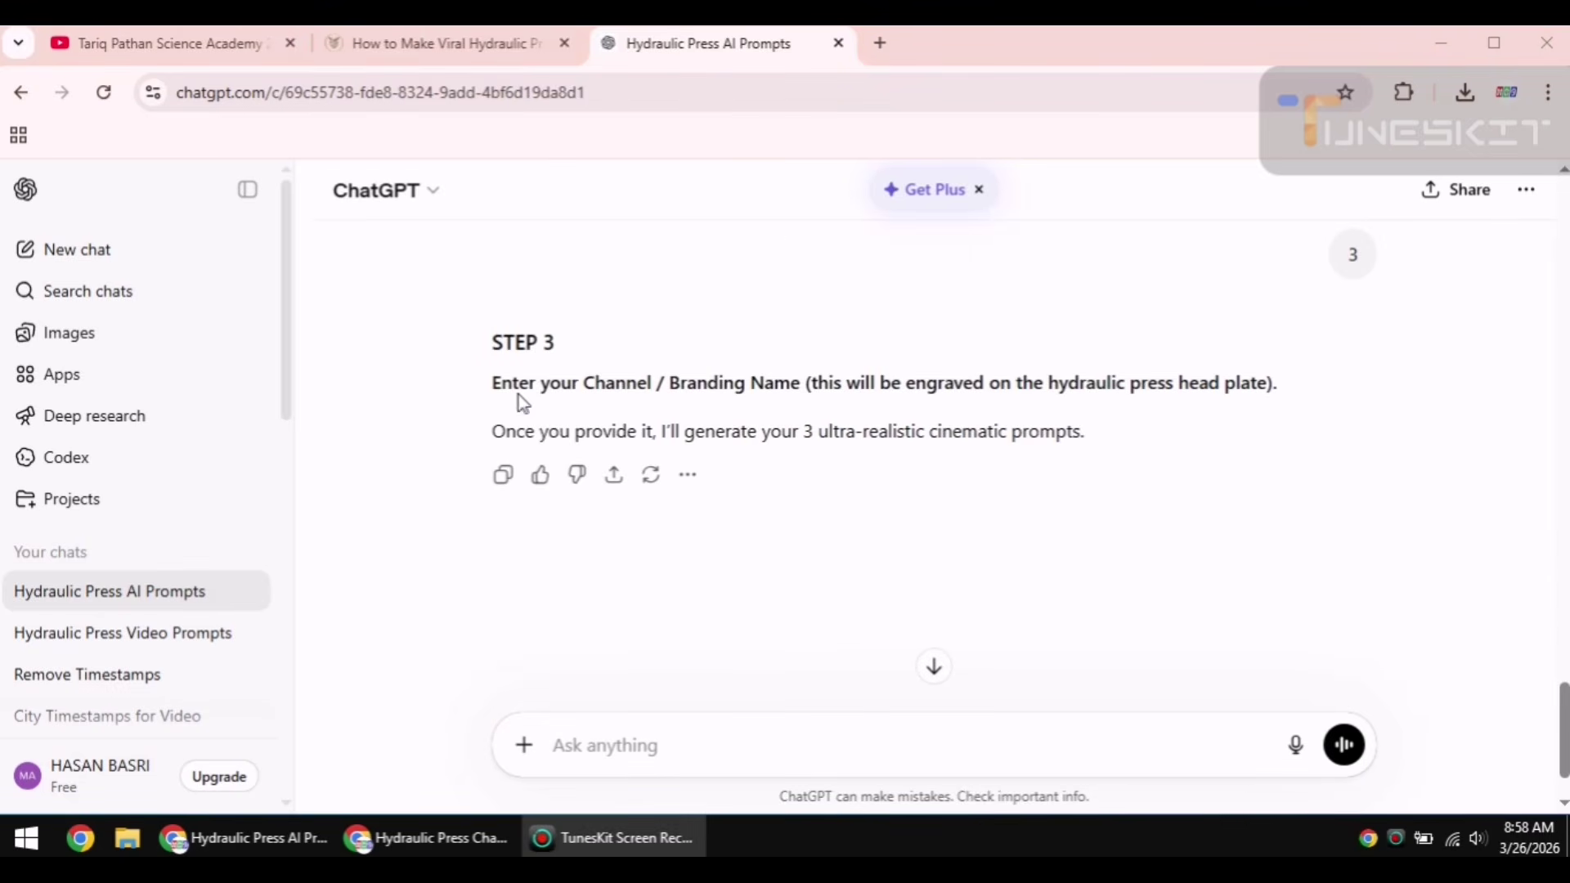
Step: Answer the branding name question with "PATHAN" so the three cinematic prompts are generated
drag(501, 387, 786, 395)
click(672, 388)
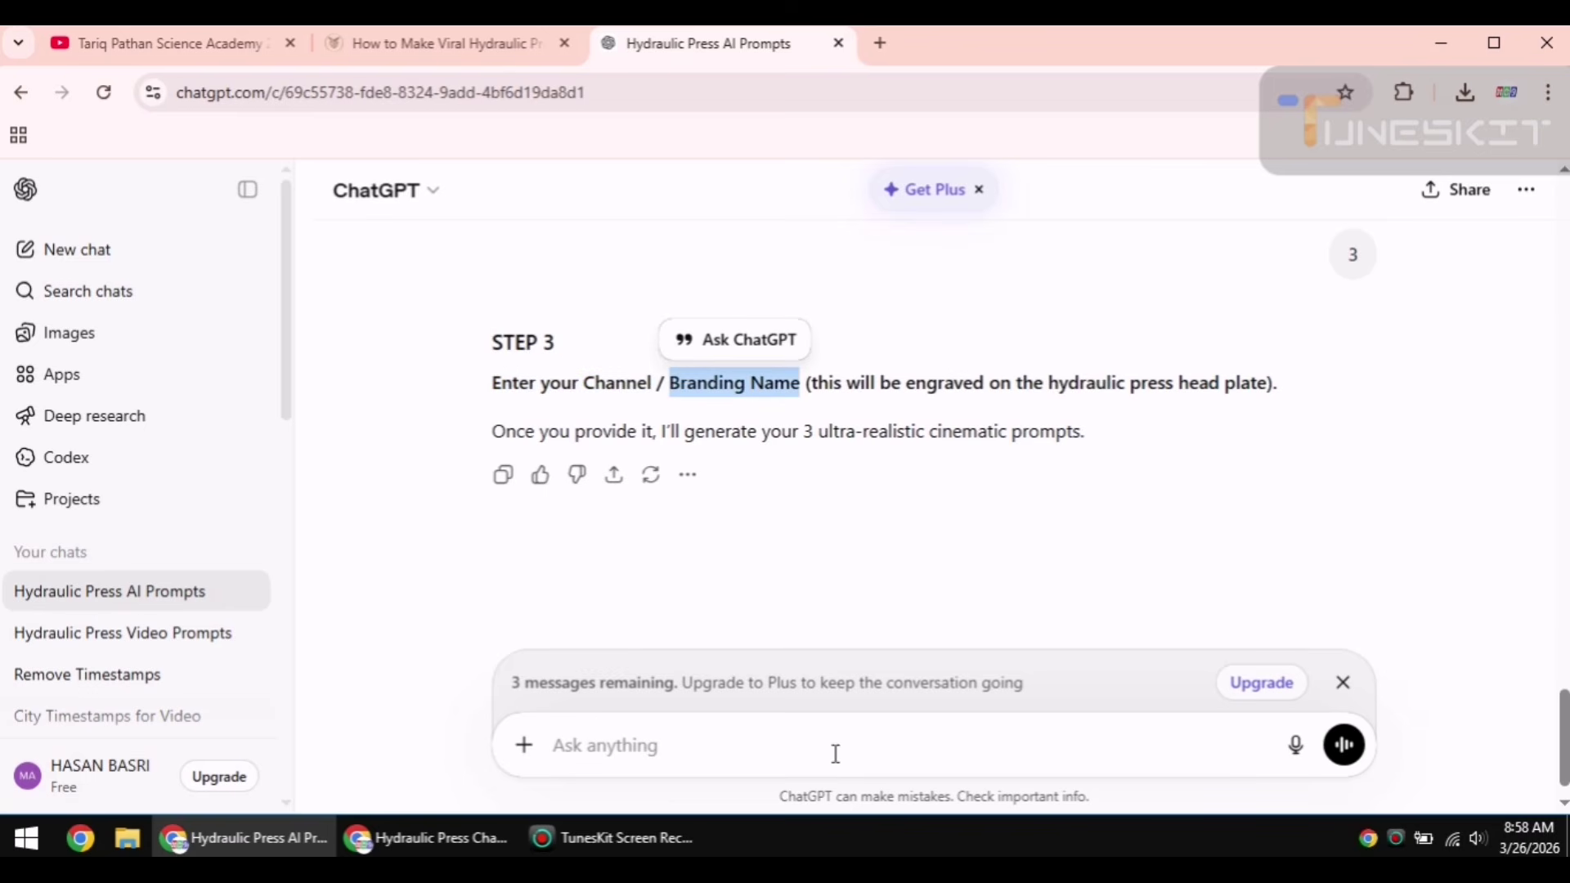
click(676, 742)
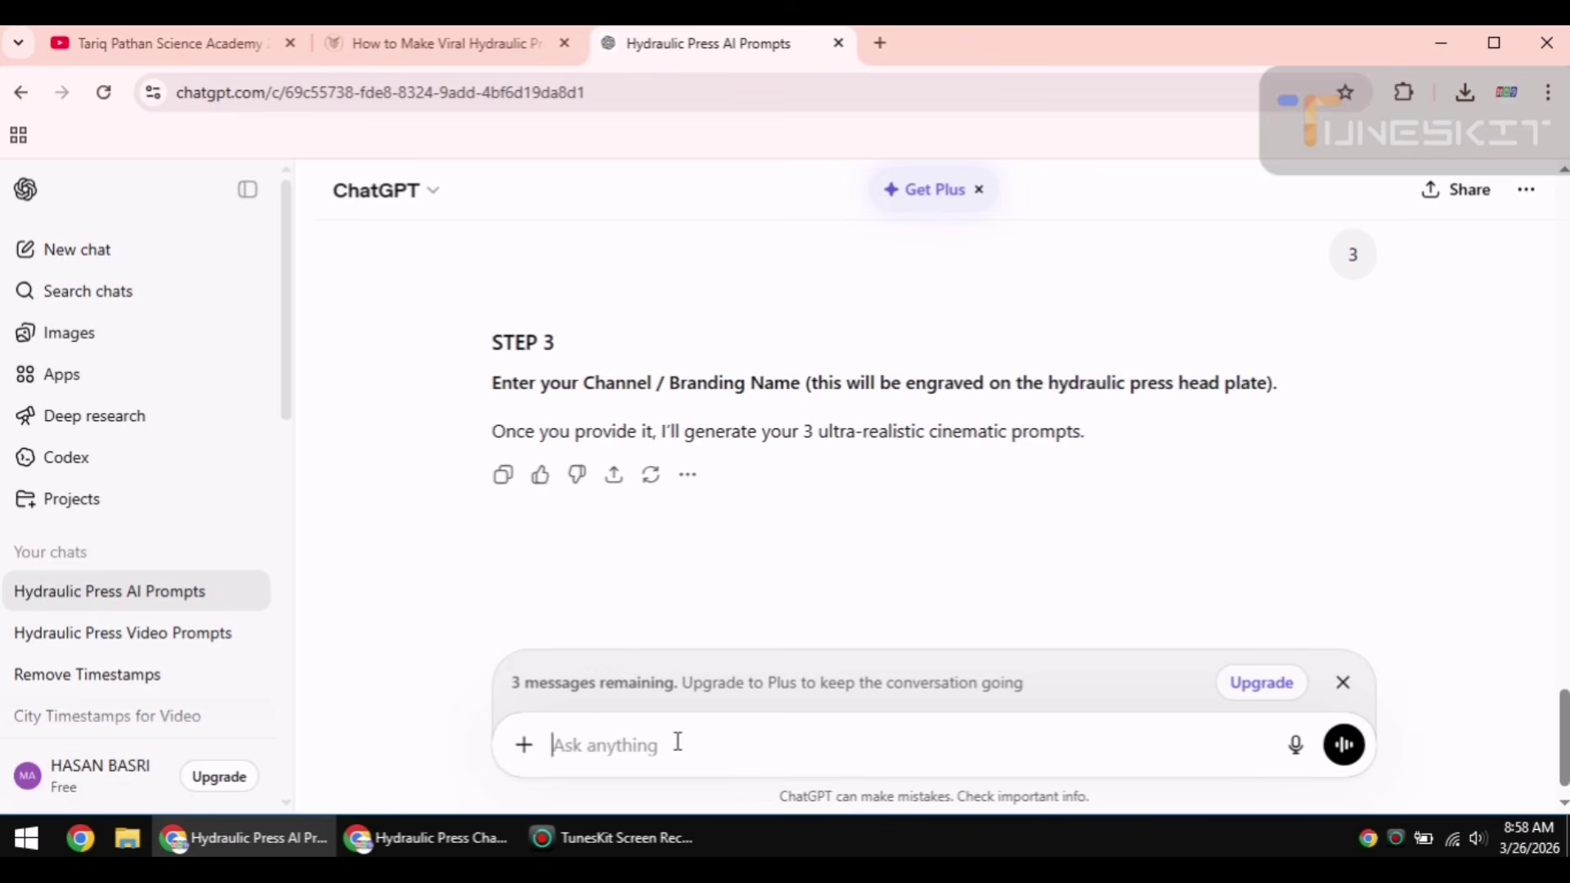
text(PATHAN)
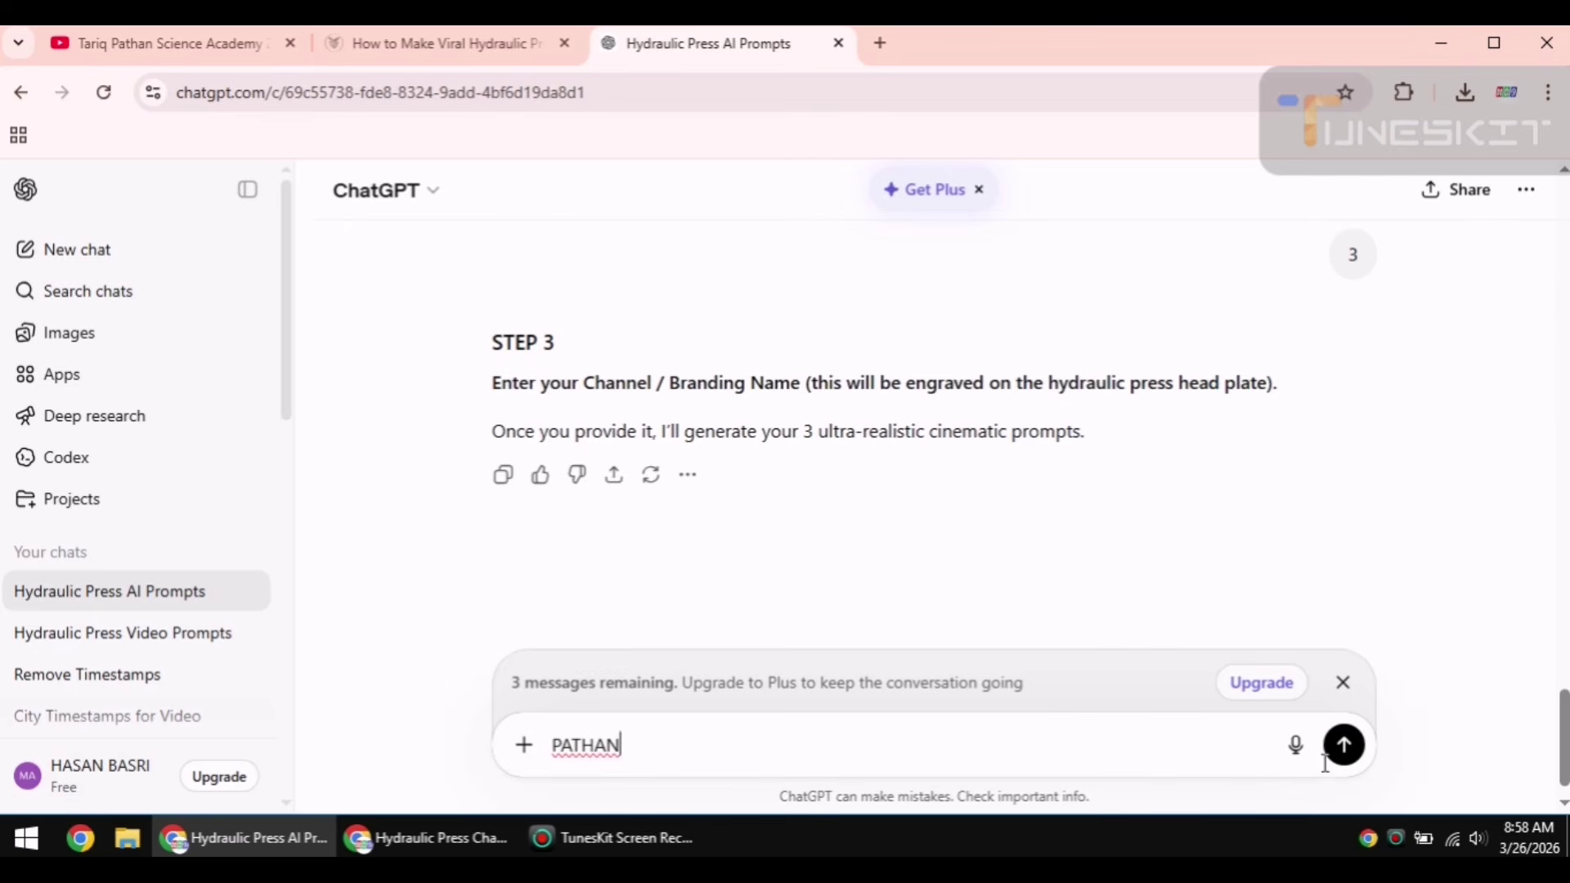
click(1344, 746)
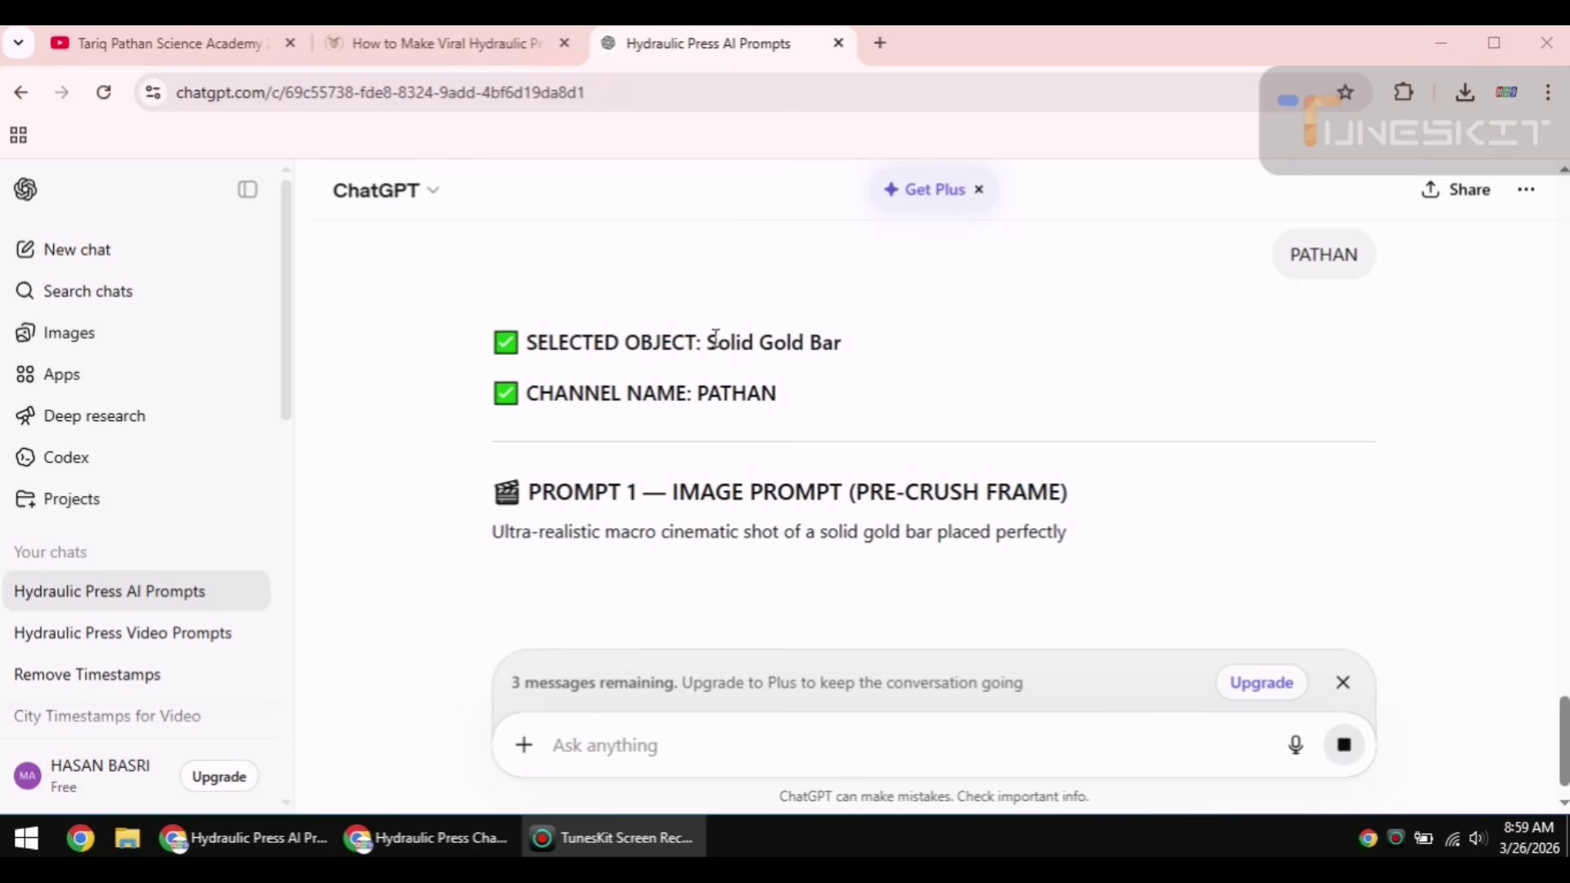
Step: Check the selected object, channel name, image prompt and motion prompt in the generated answer
drag(706, 344, 842, 350)
drag(697, 393, 777, 395)
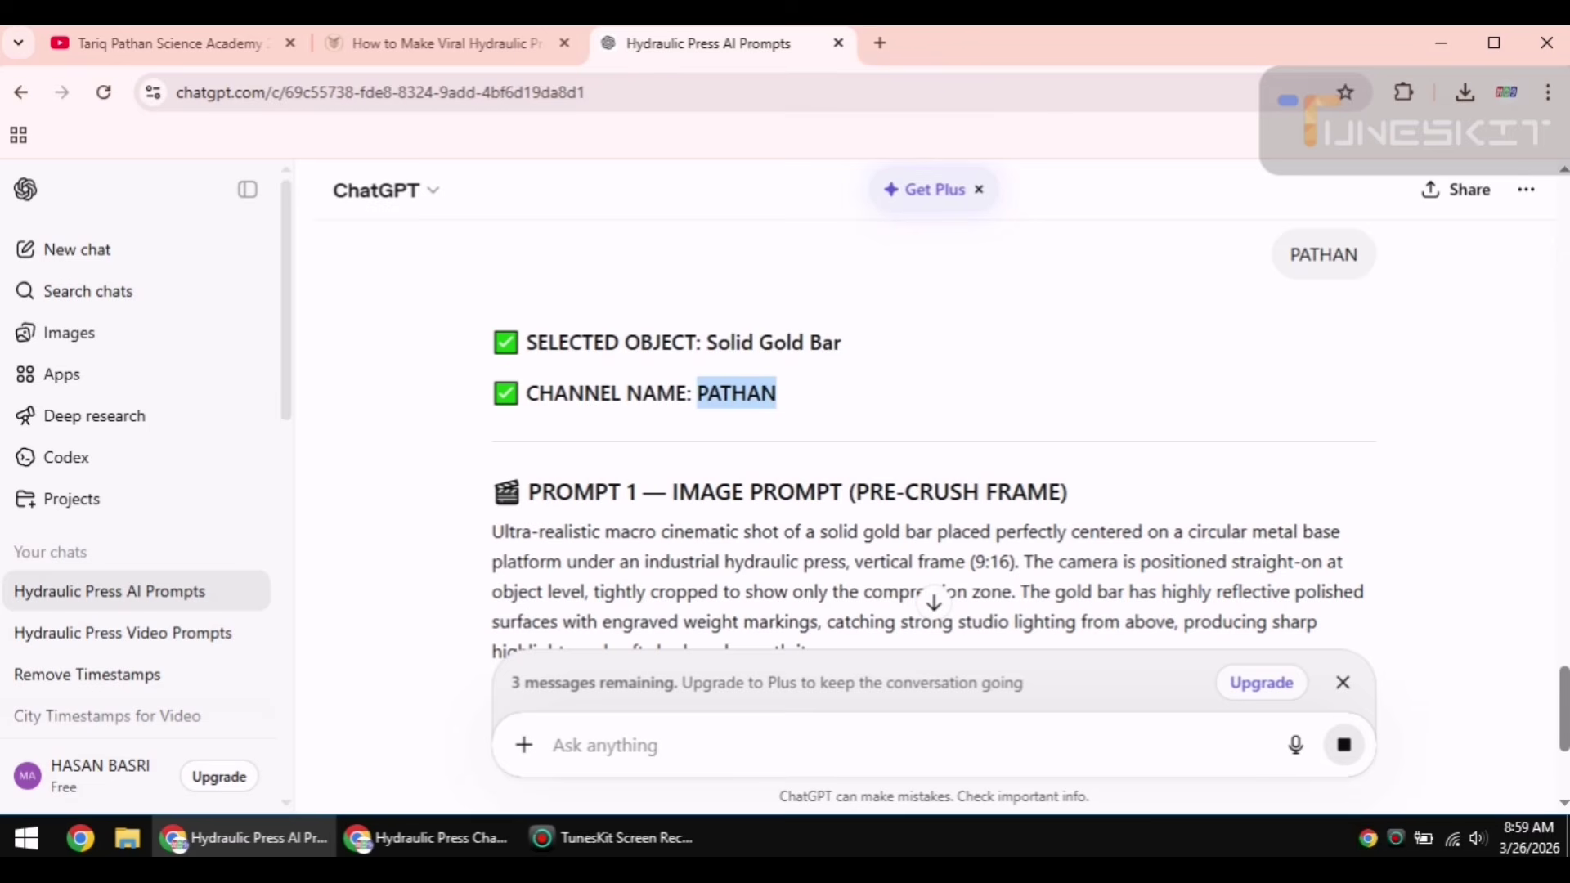
drag(643, 501, 543, 494)
scroll(573, 497, down, 10)
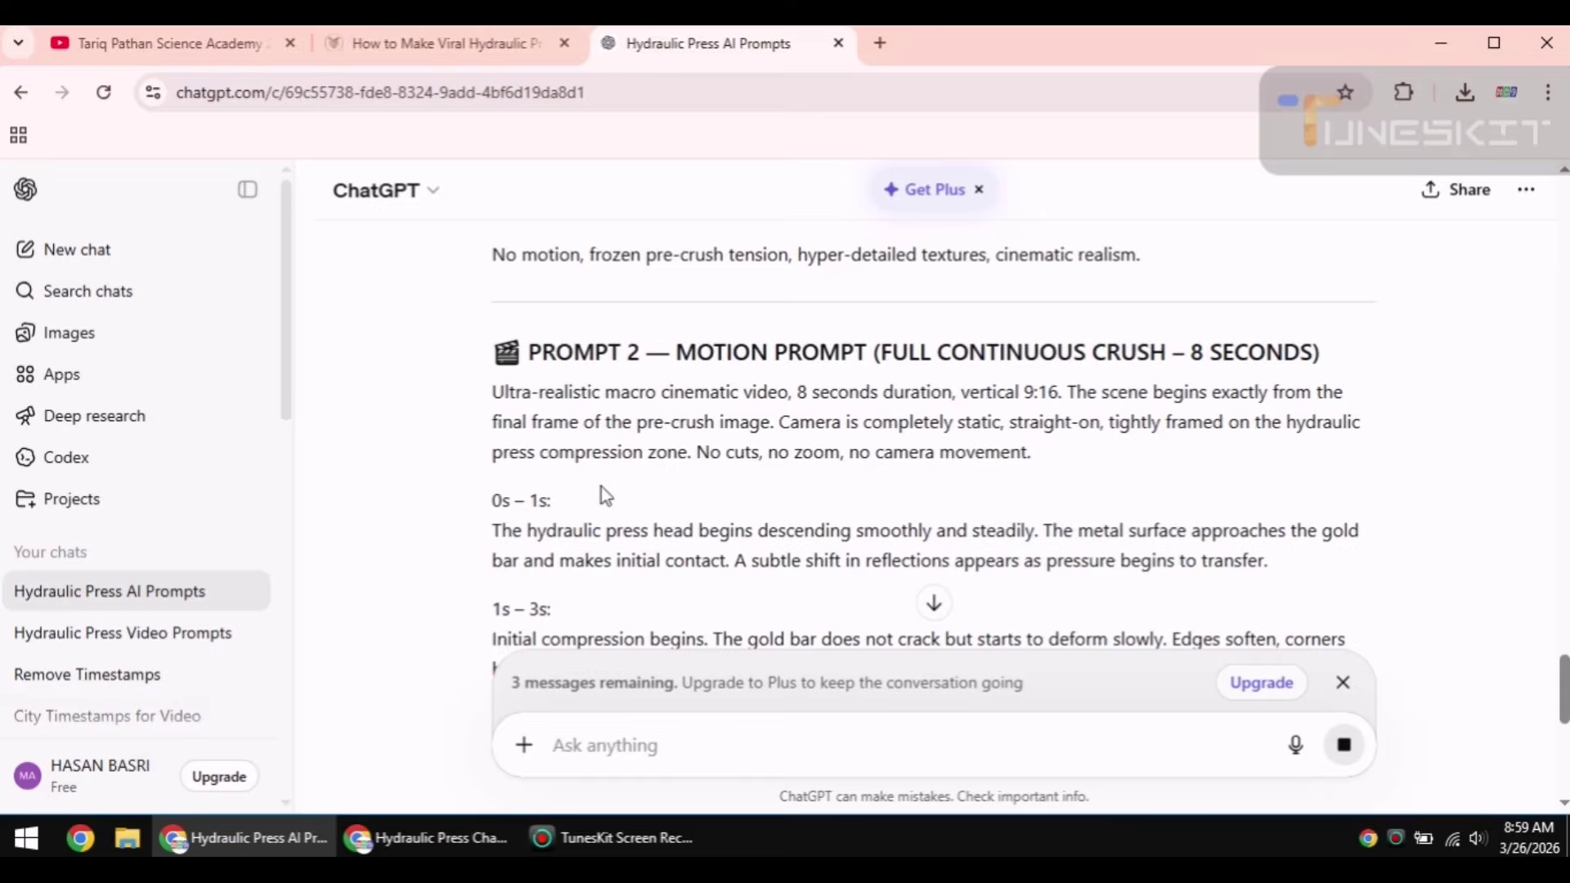
drag(678, 360, 869, 360)
Step: Select the full text of Prompt 1, the gold bar image prompt, in the generated answer and copy it
scroll(764, 362, up, 5)
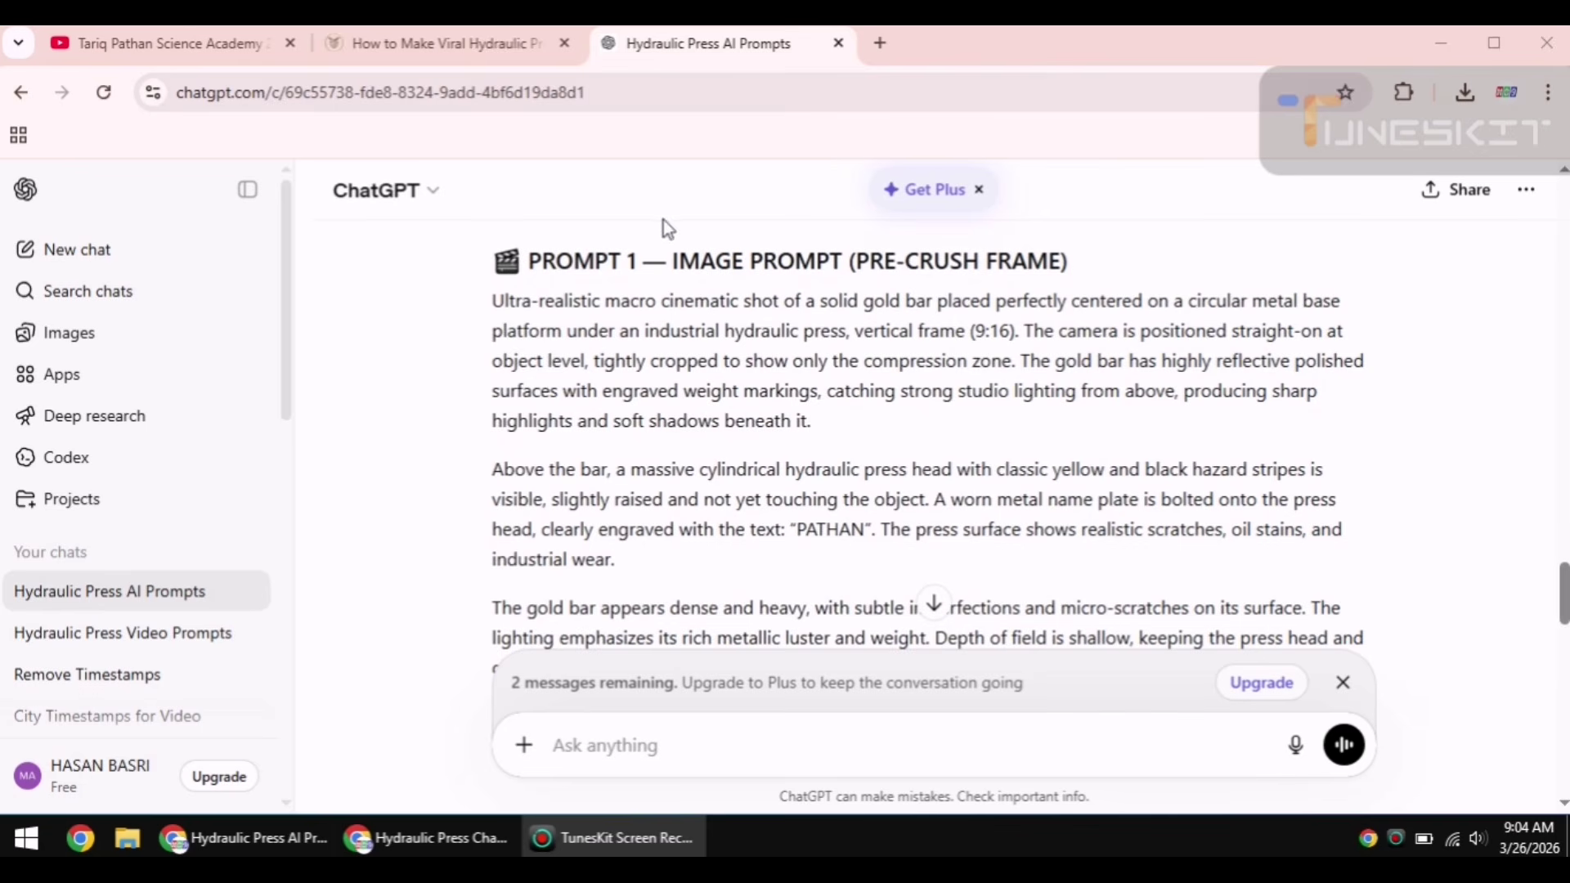
drag(494, 299, 1168, 511)
scroll(684, 357, down, 3)
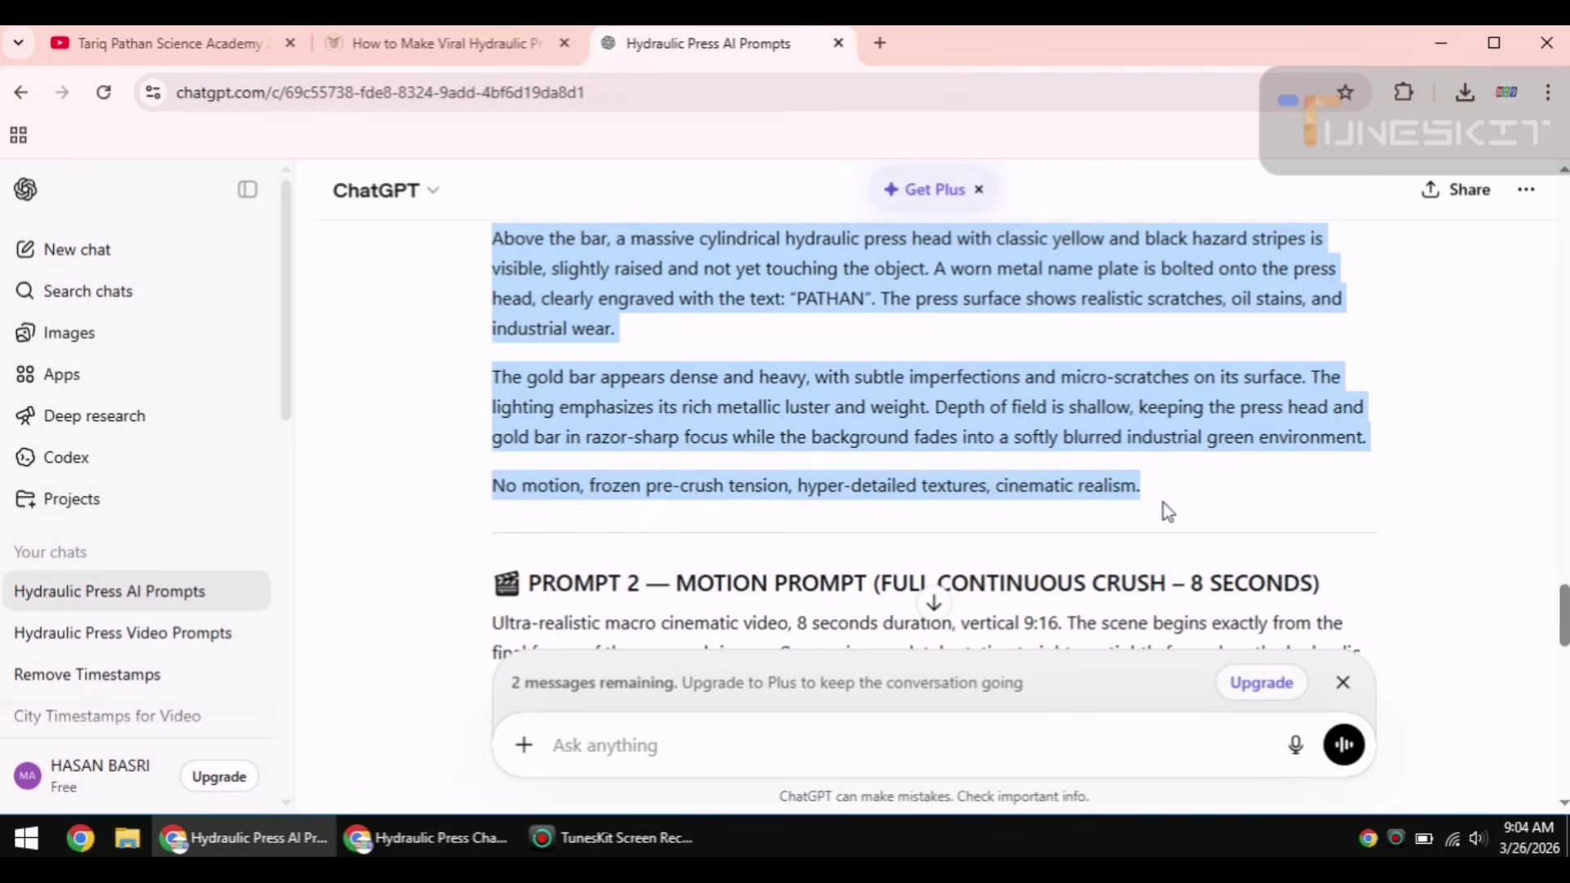
Step: Search Google for Whisk in a new browser tab and open Google Labs' Whisk at an empty project
click(880, 43)
click(601, 488)
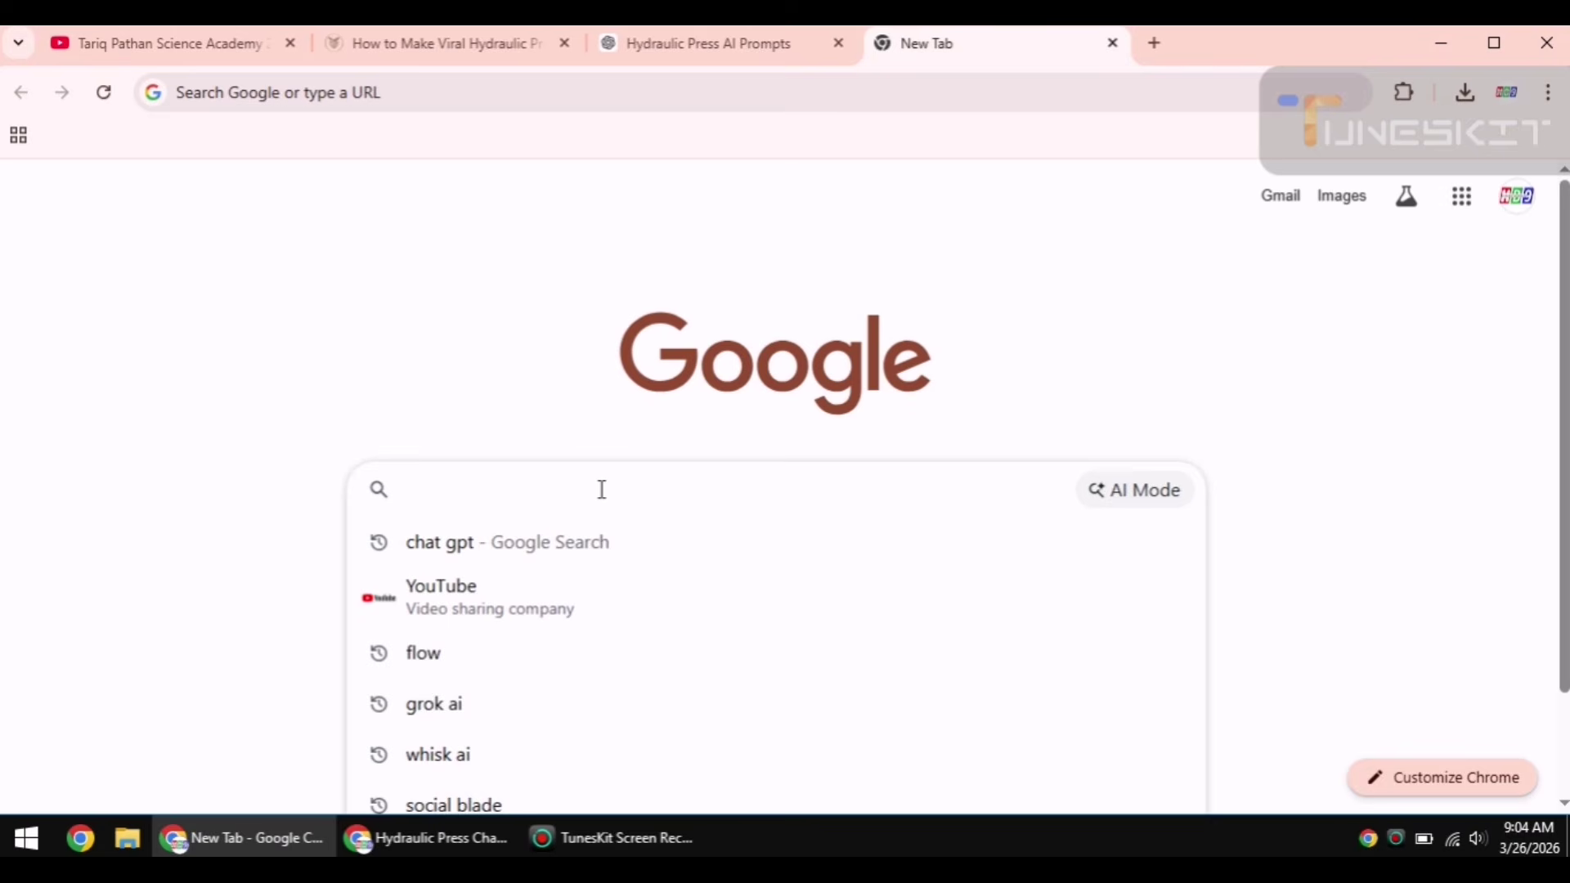
text(WHISK)
key(Return)
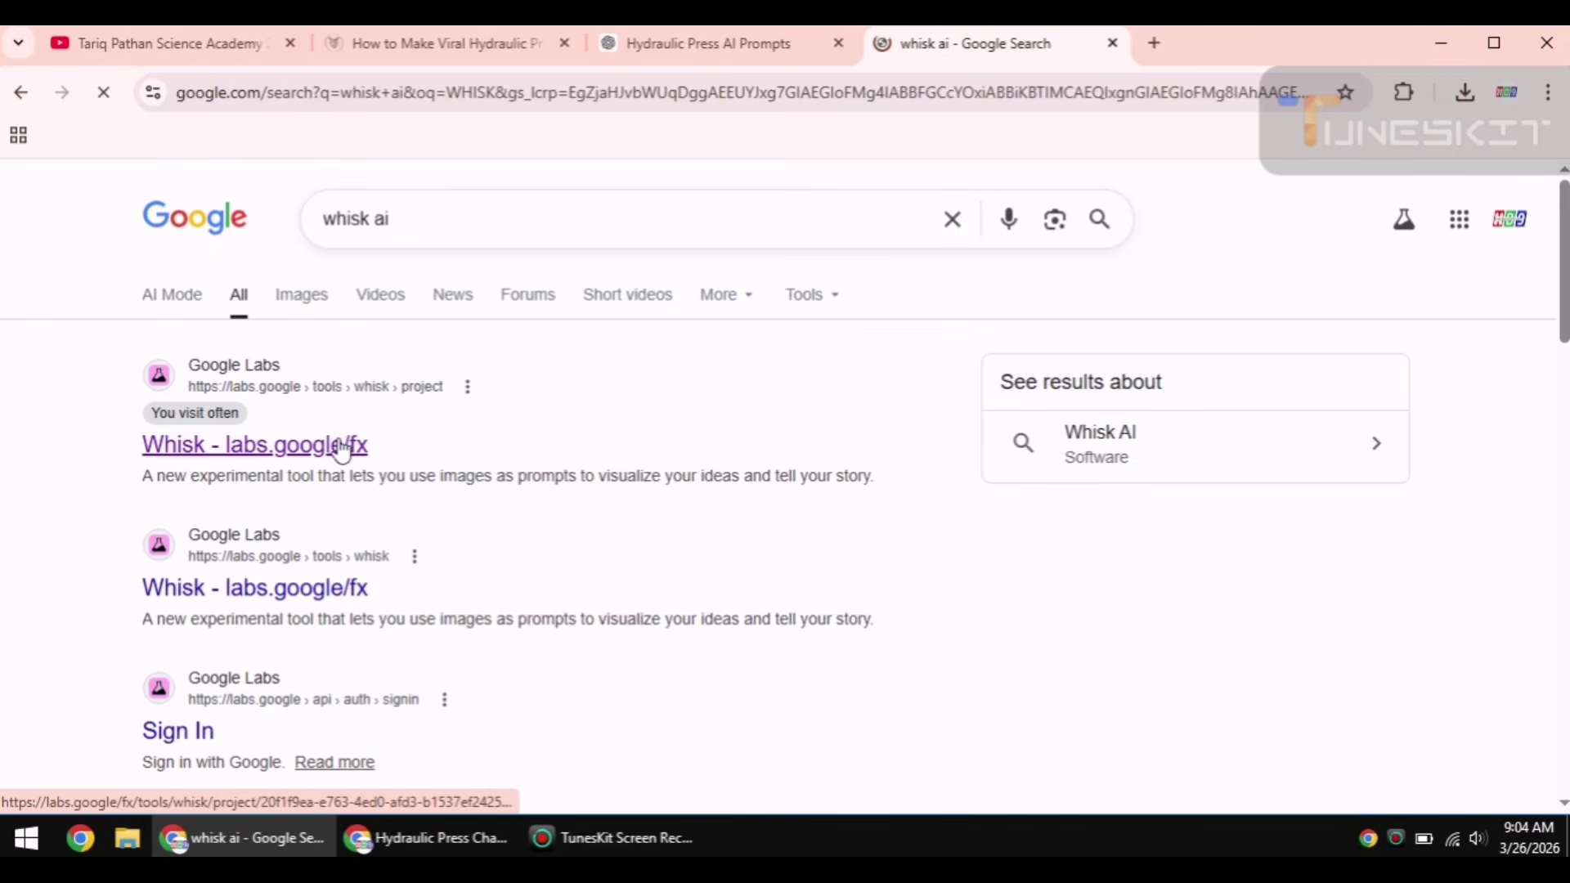
click(343, 447)
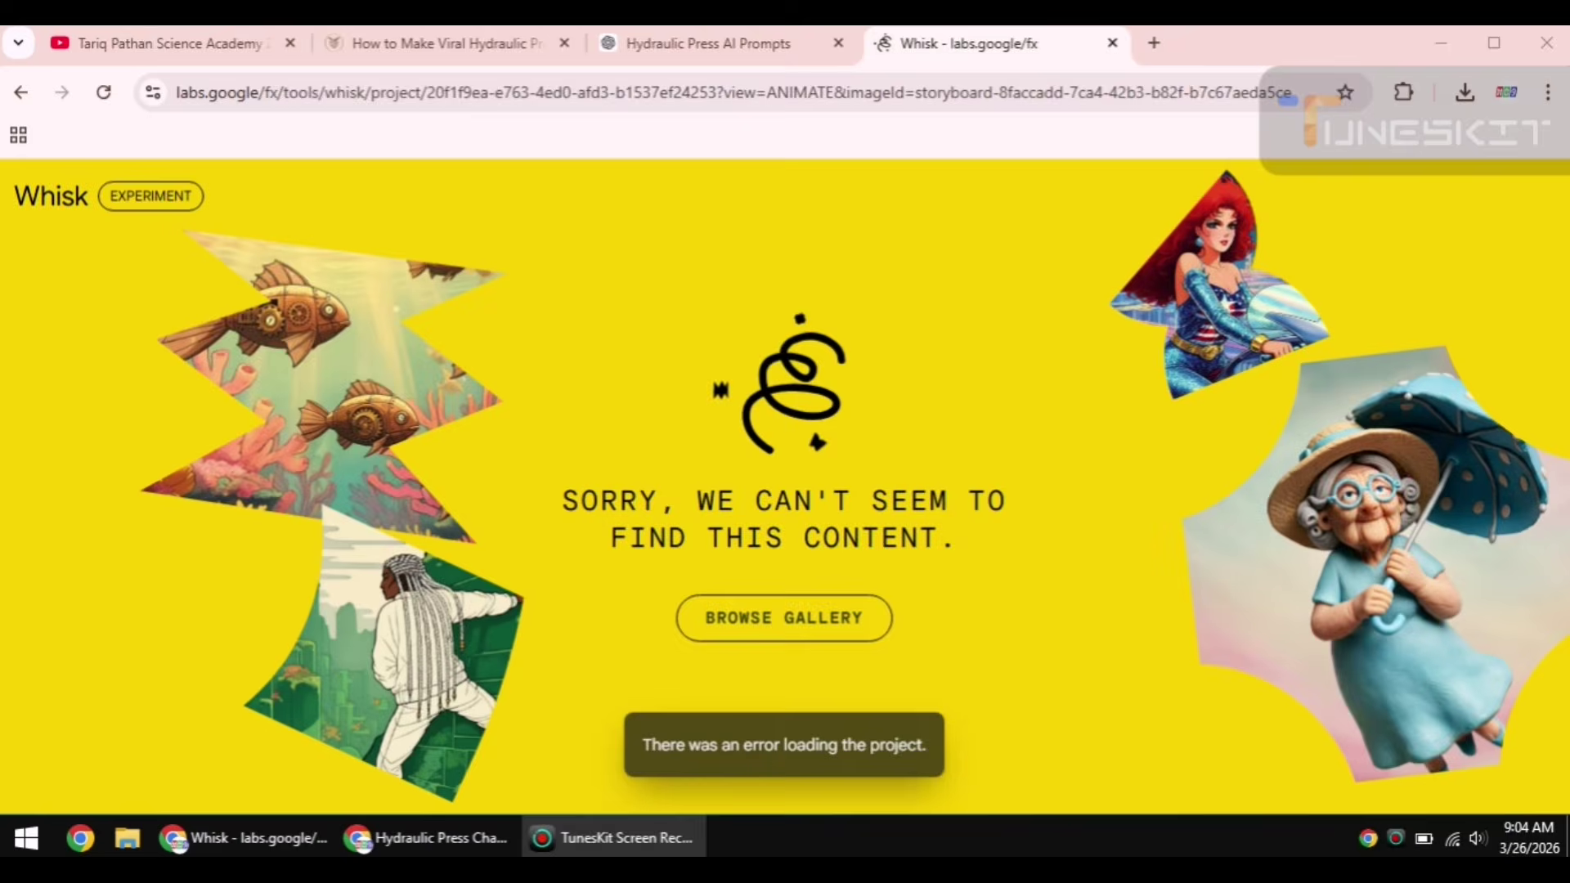
click(830, 617)
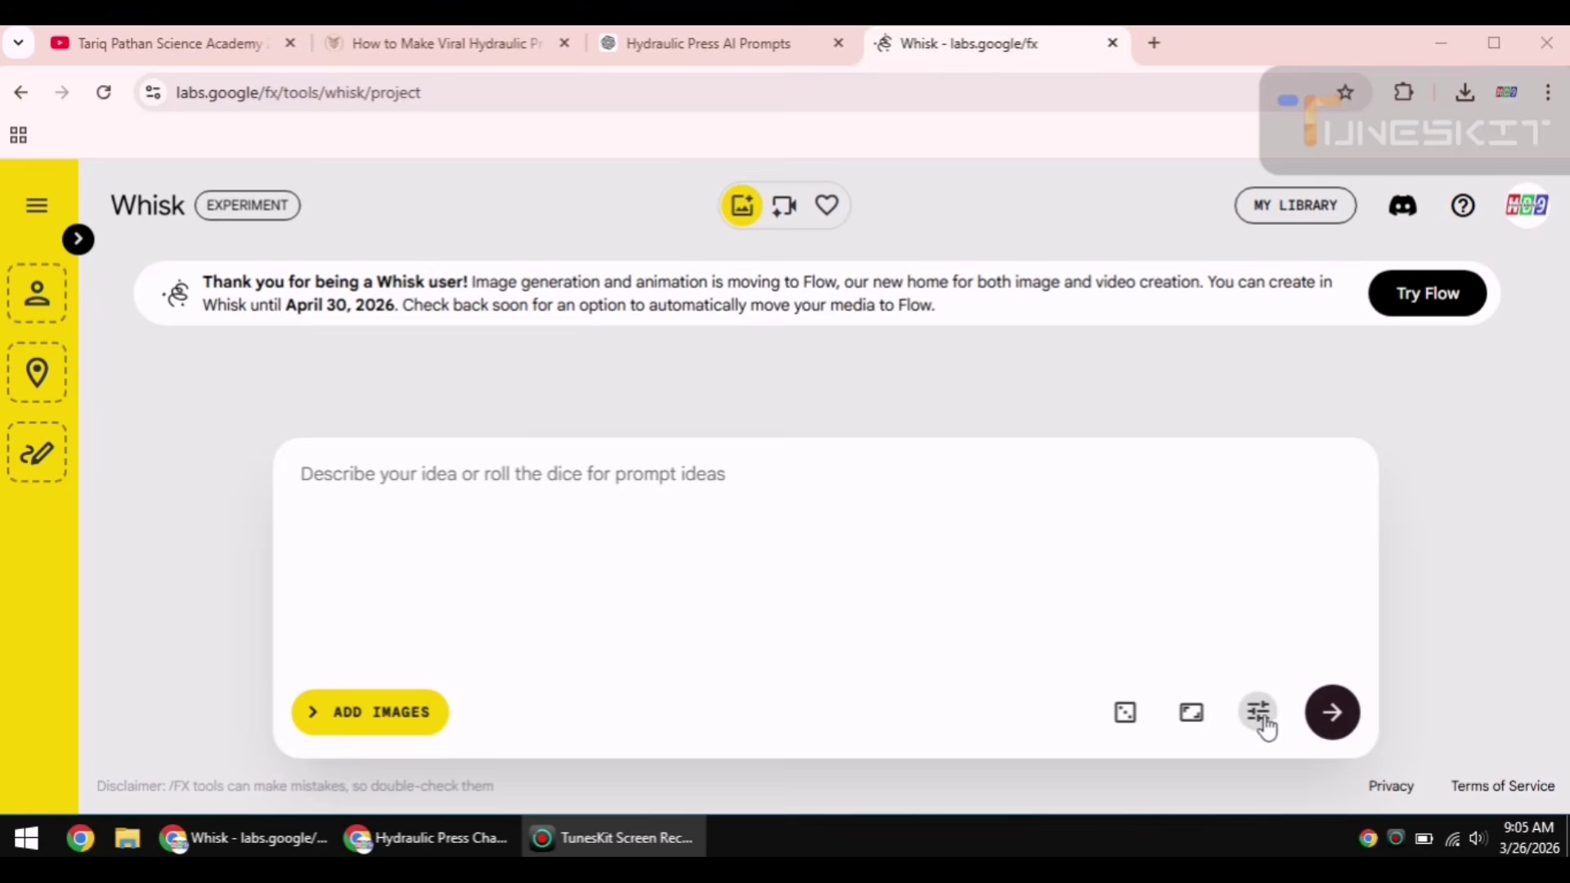
Step: Check the aspect ratio options, paste the copied image prompt into the Whisk project and generate images
click(1264, 718)
click(1193, 714)
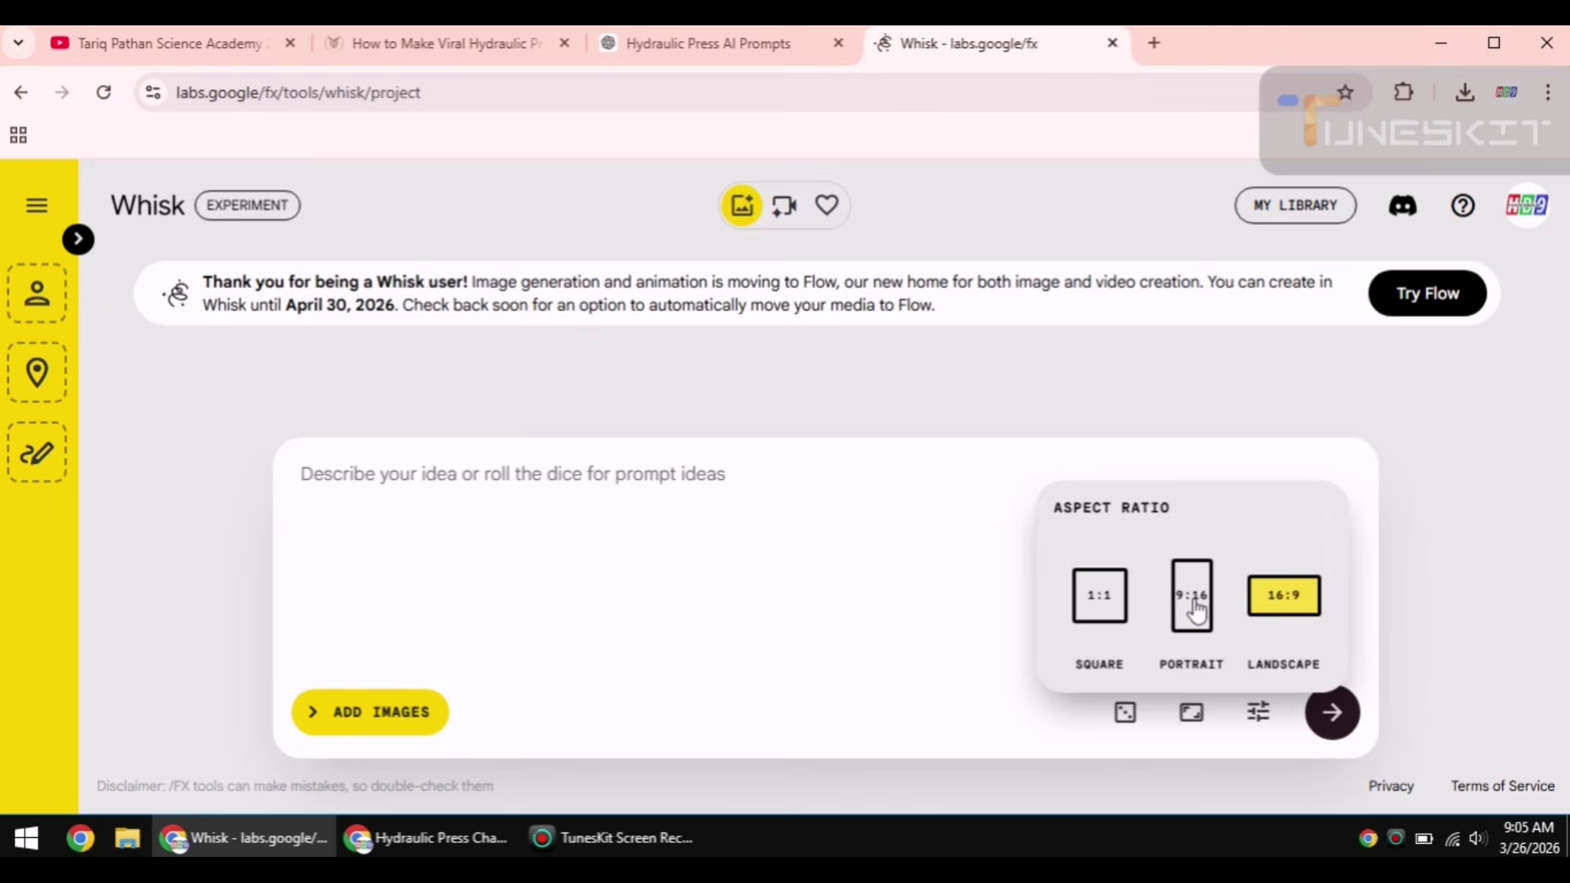
click(822, 500)
key(ctrl+v)
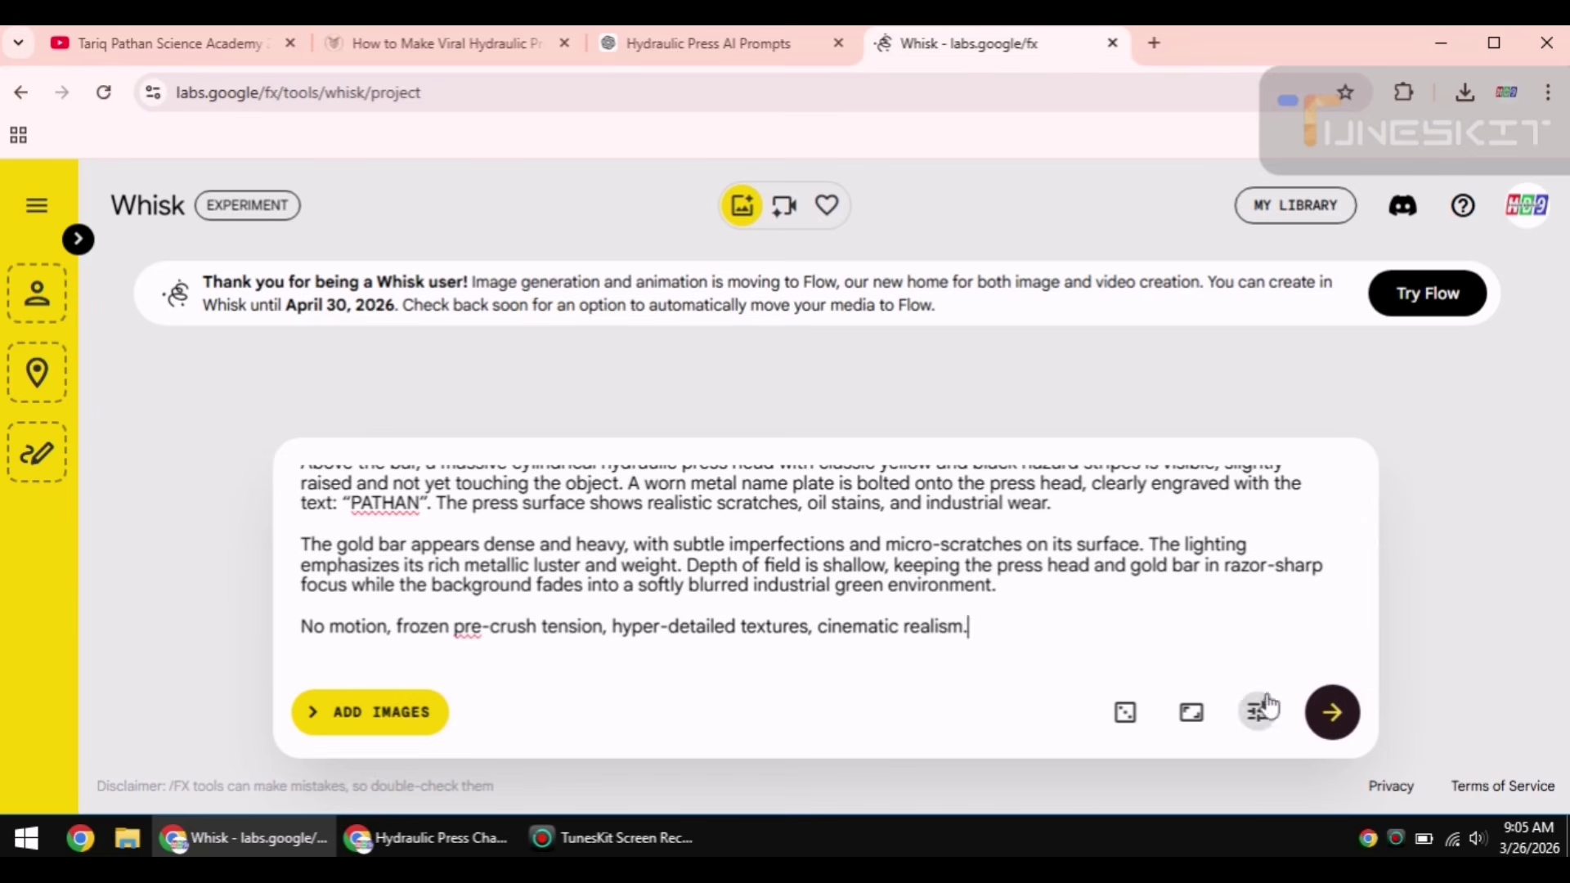
click(1332, 711)
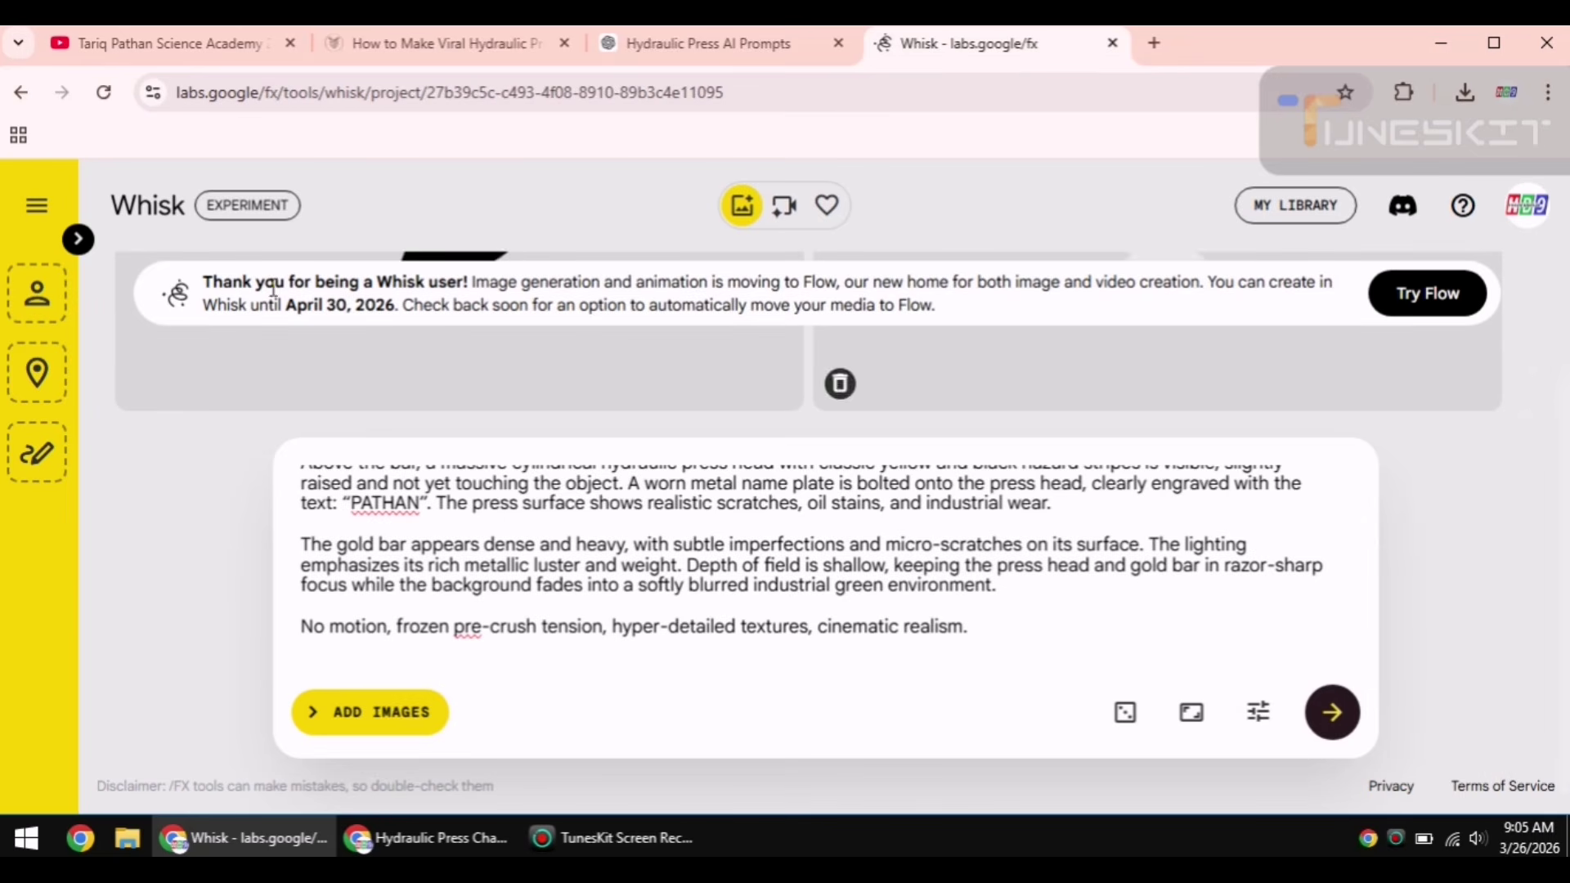
Step: Expand the subject, scene and style inputs, review the generated pair and generate more images from the same prompt
click(78, 239)
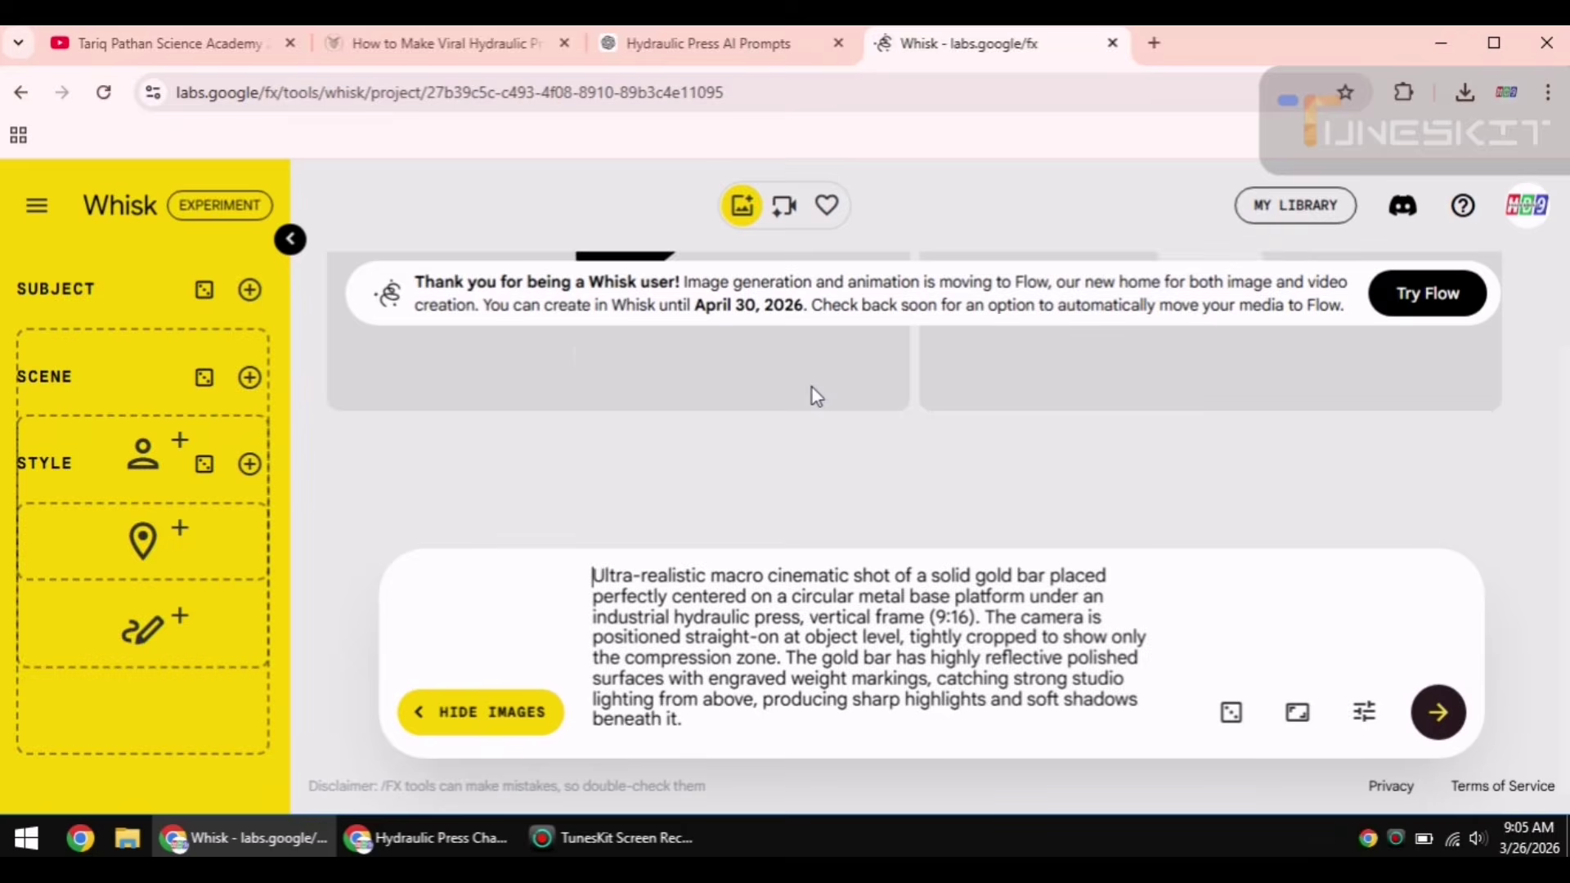
mouse_move(629, 425)
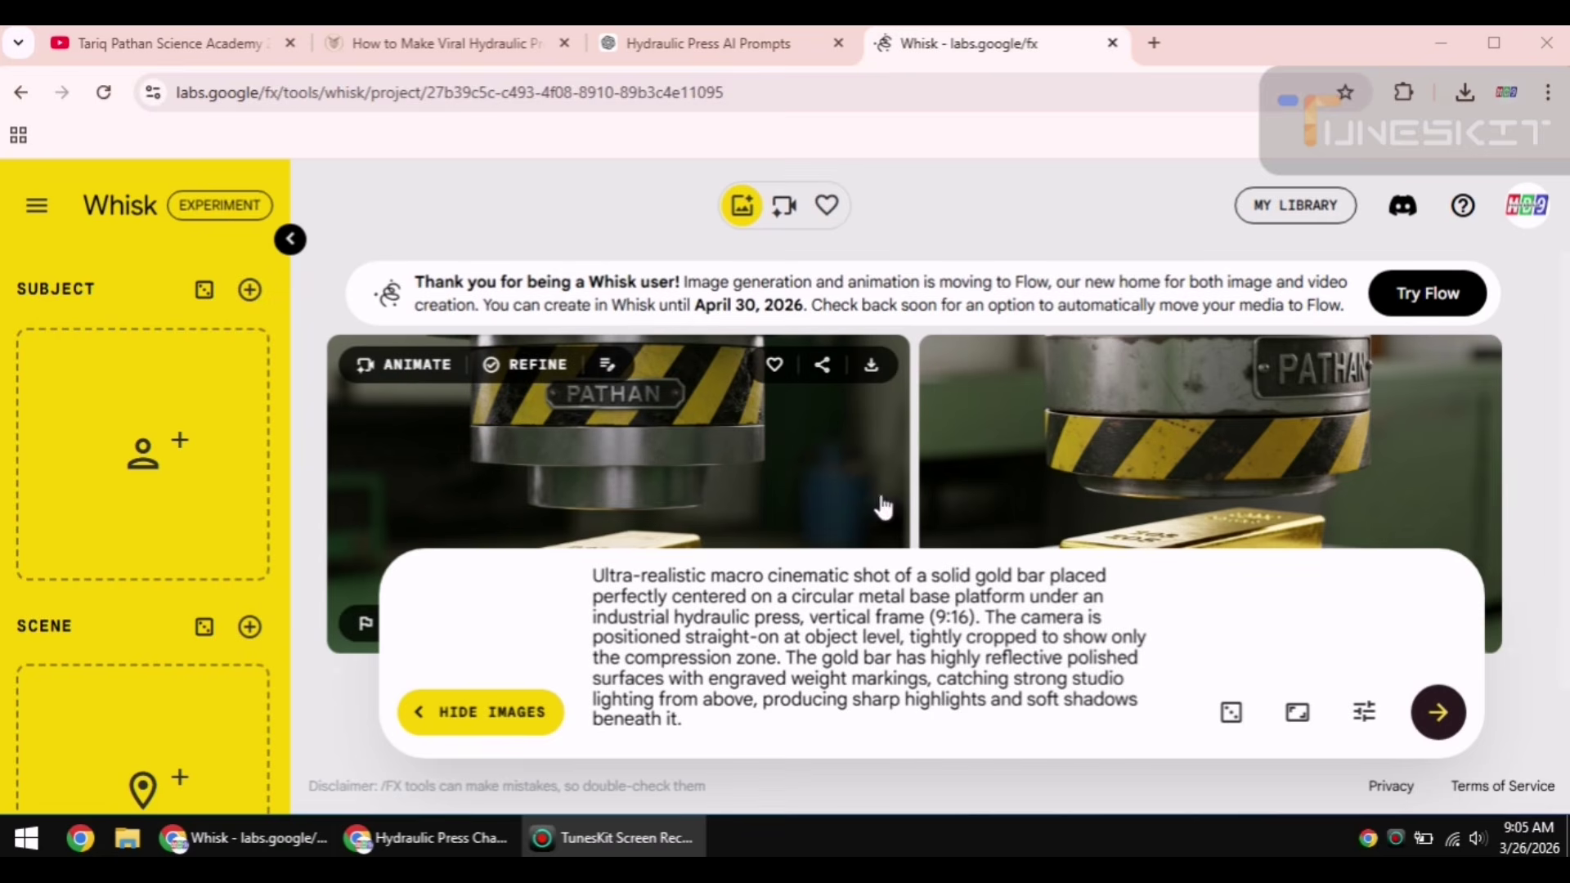
mouse_move(1286, 434)
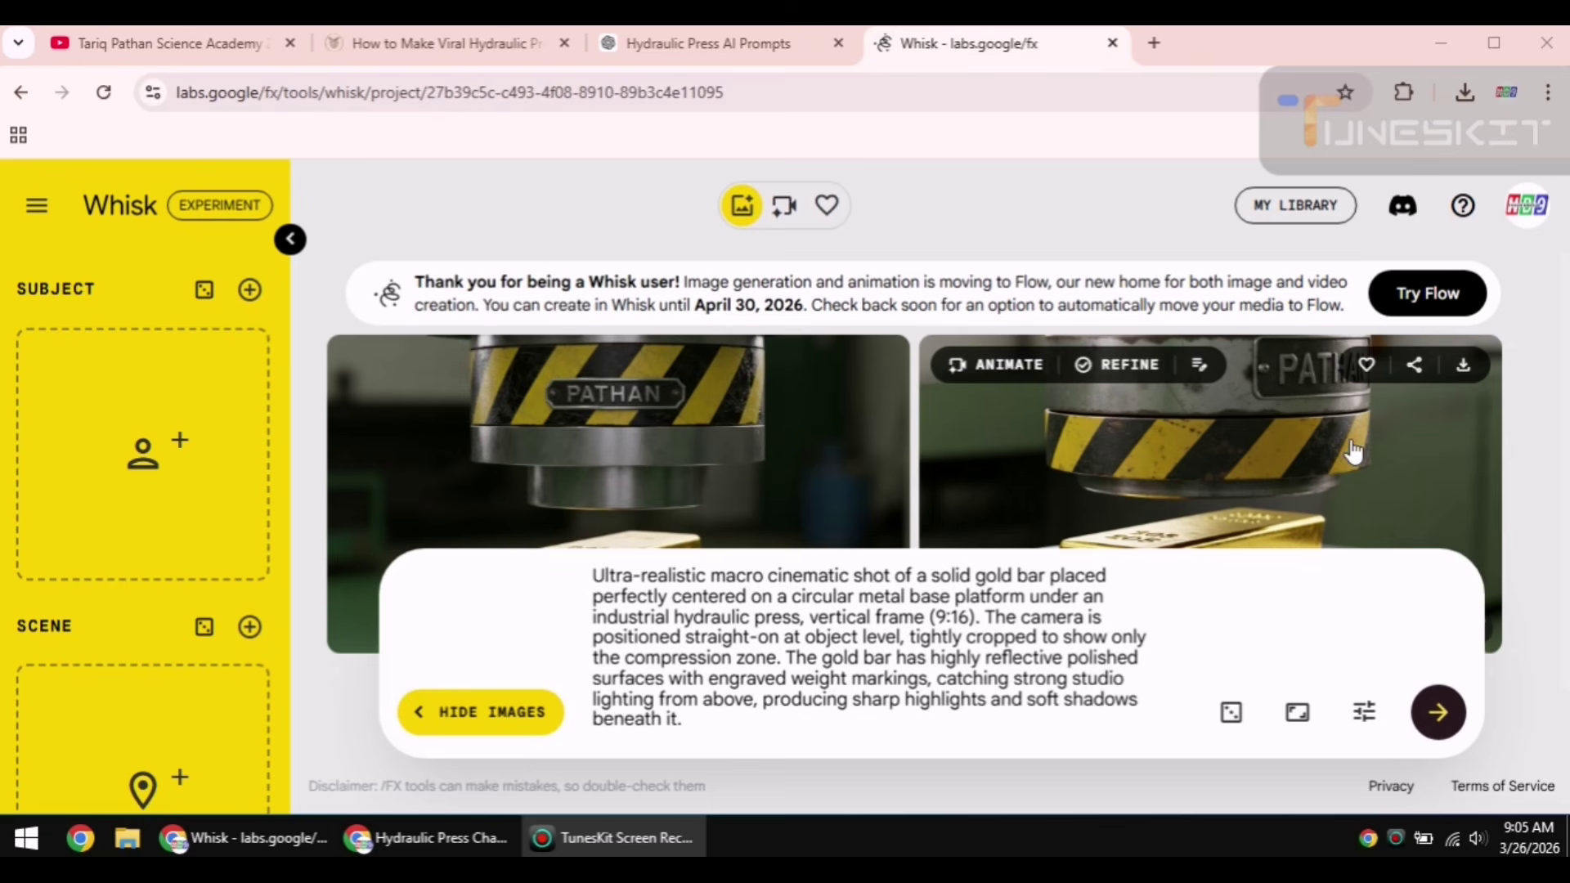
click(1452, 723)
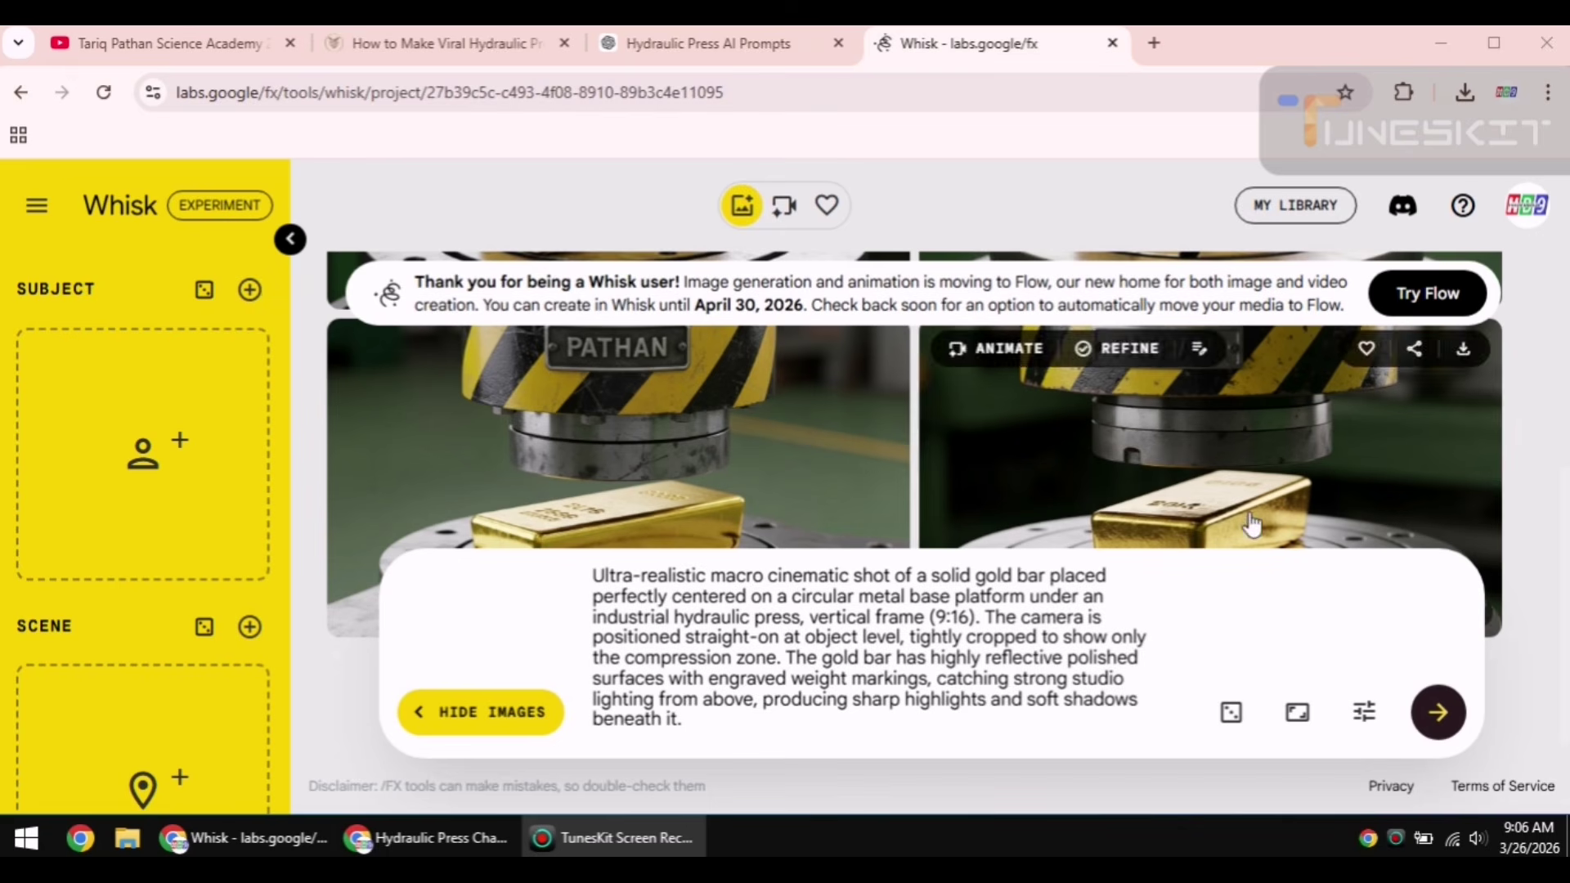
Step: Download the gold bar image with the centered PATHAN plate and green factory background, and dismiss the download notice
mouse_move(712, 479)
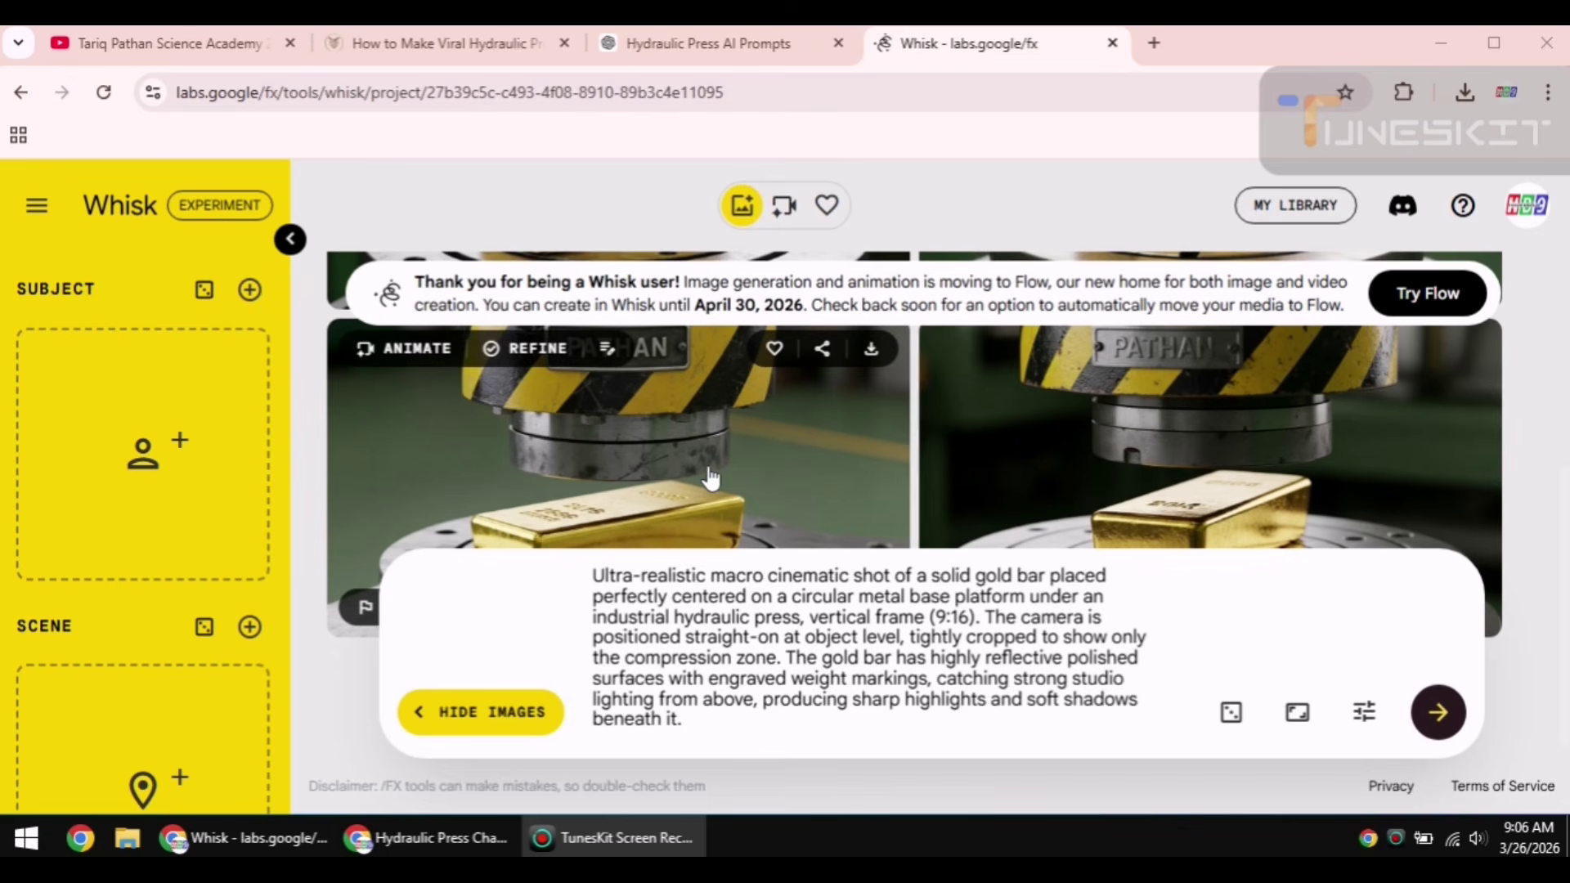
click(872, 360)
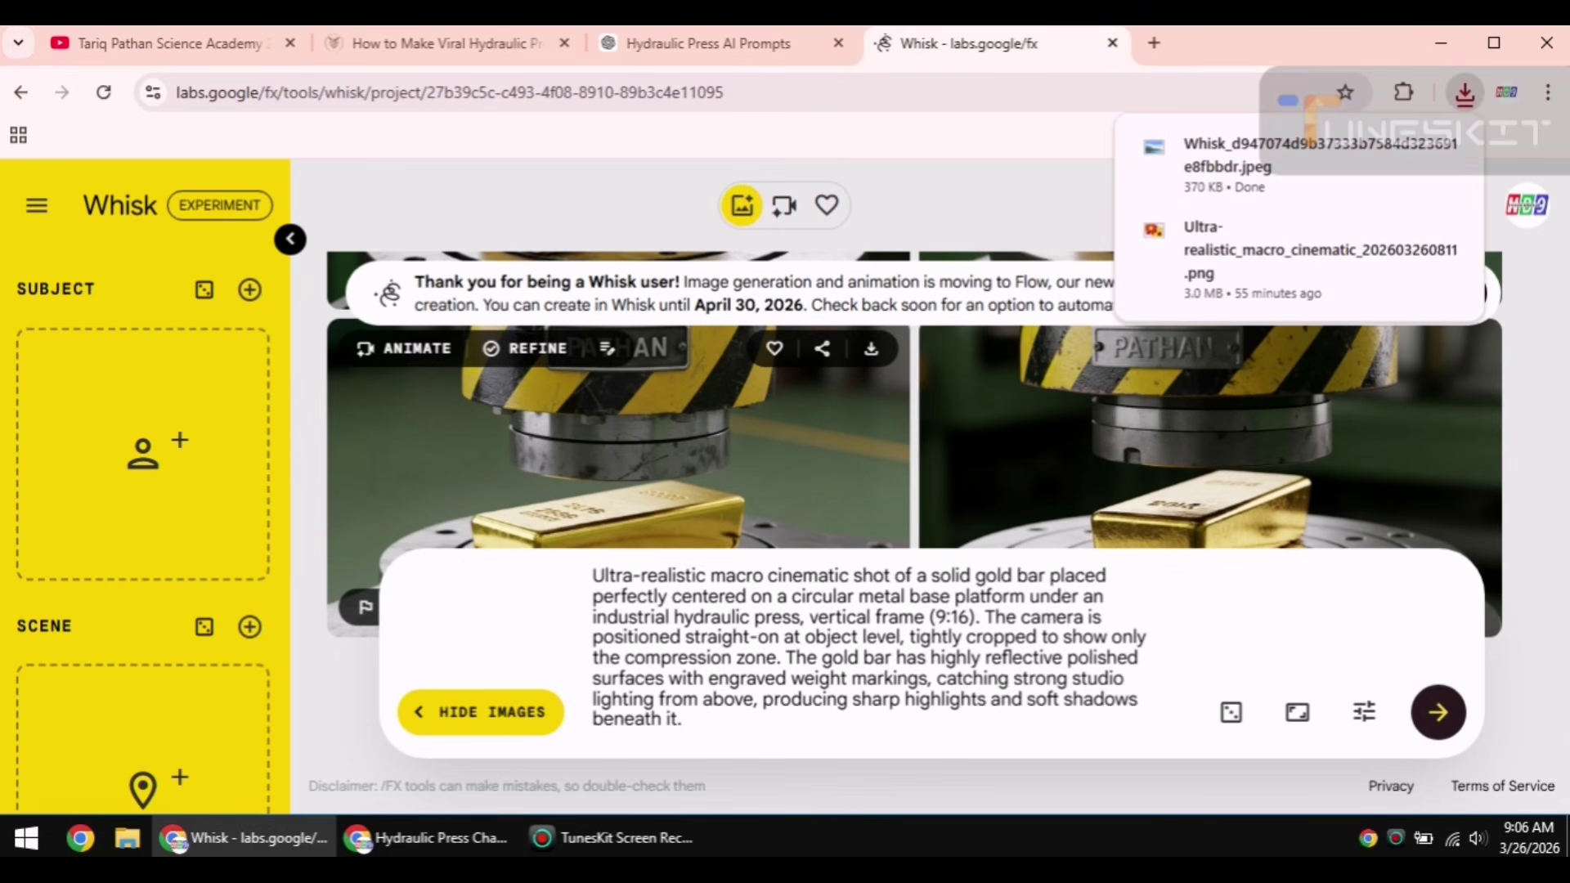
click(937, 27)
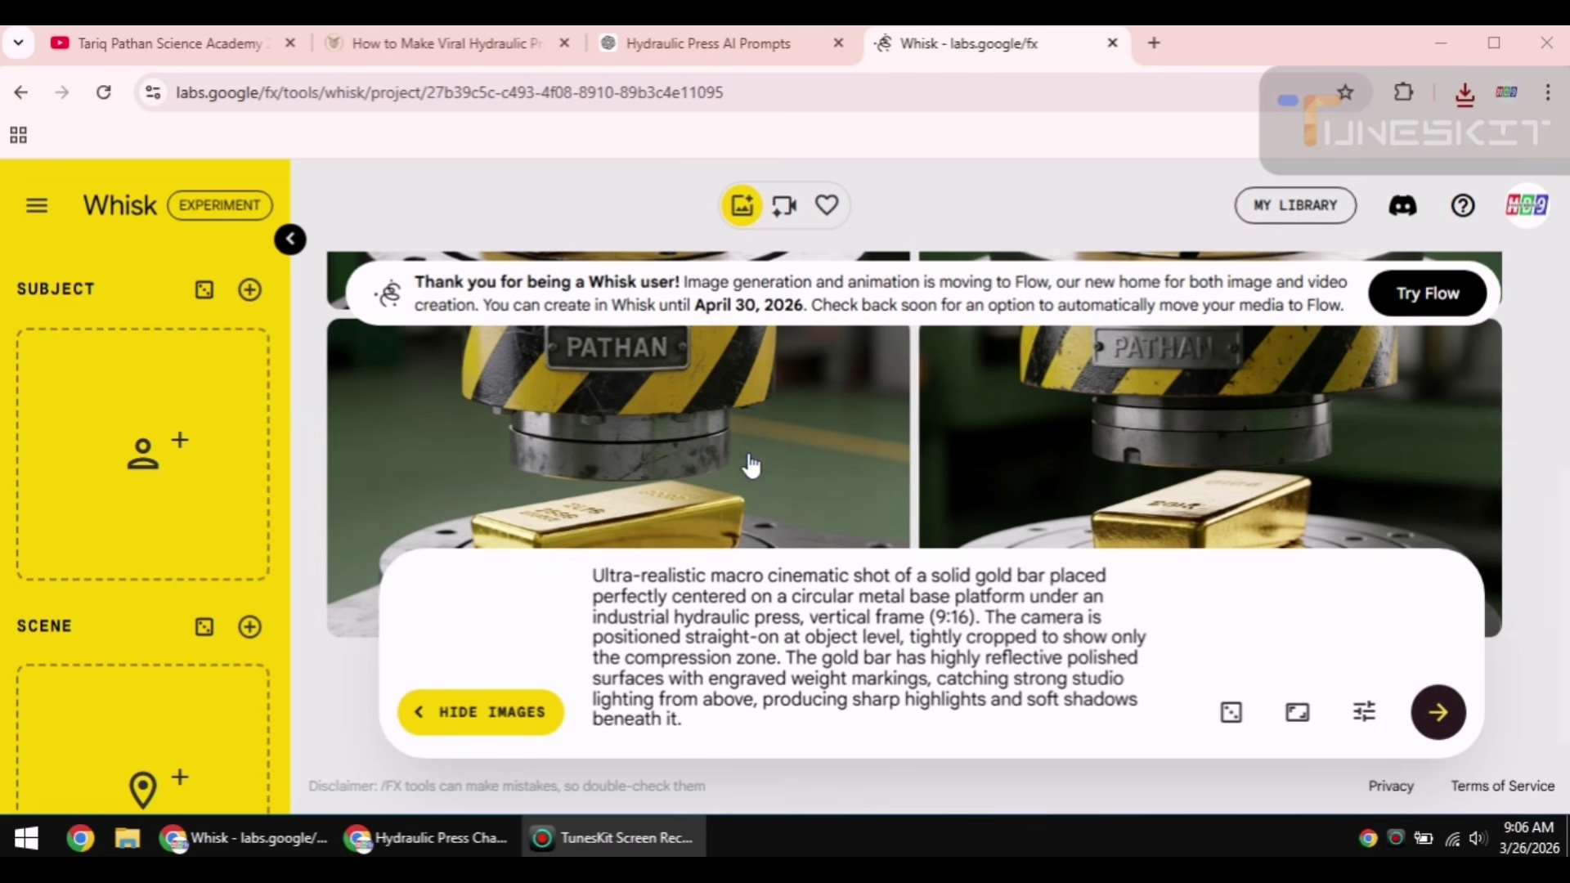
Step: Search Google for Flow in a new tab, open Google Labs' Flow and create a new project
click(1154, 43)
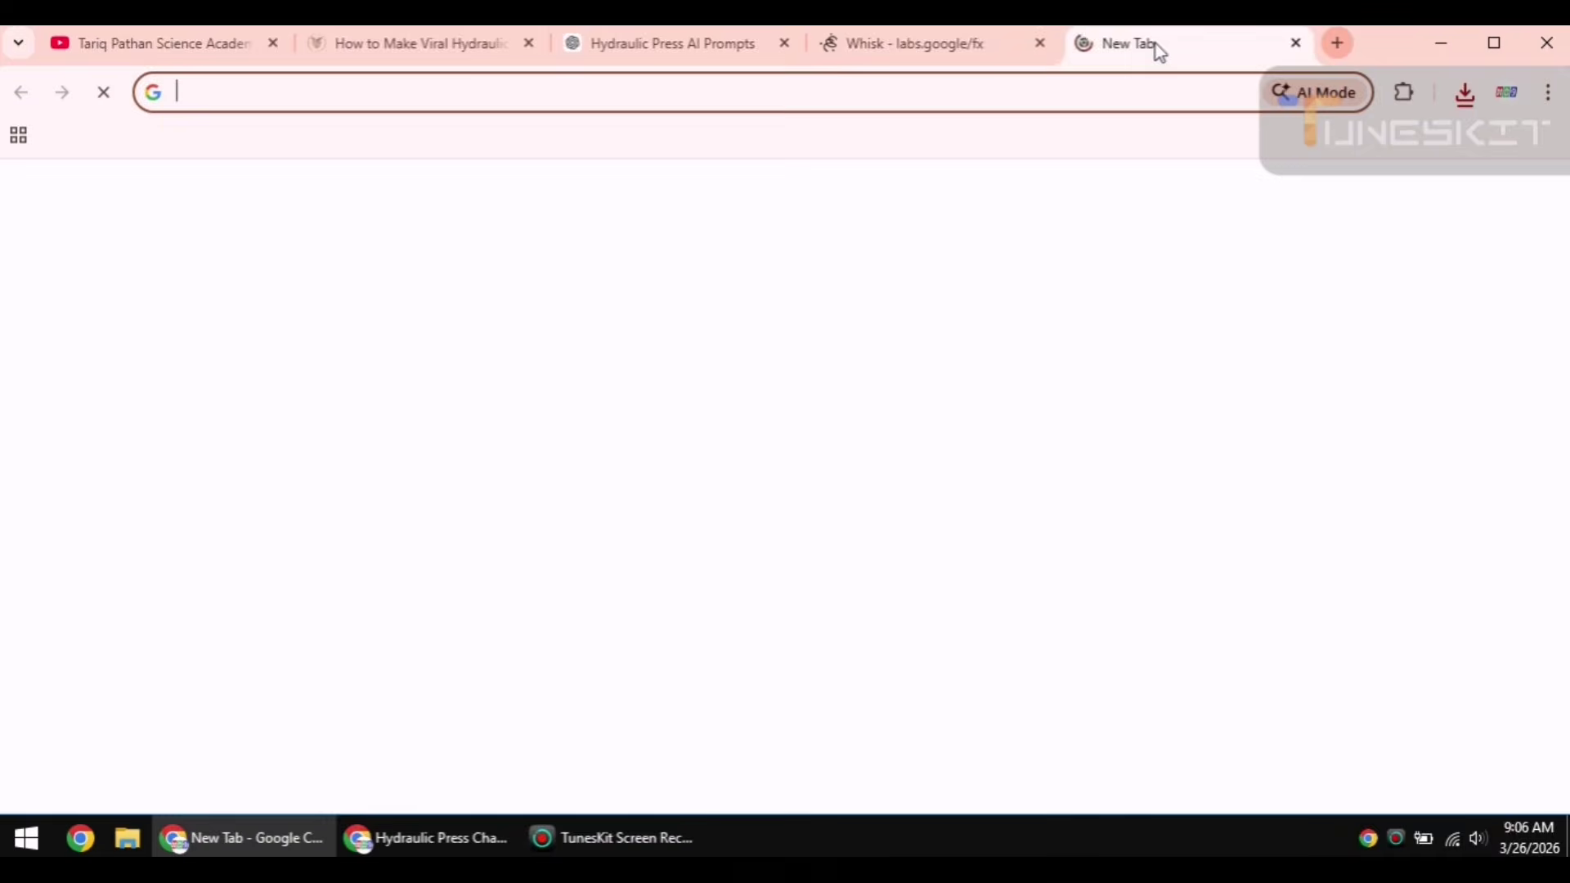
click(616, 495)
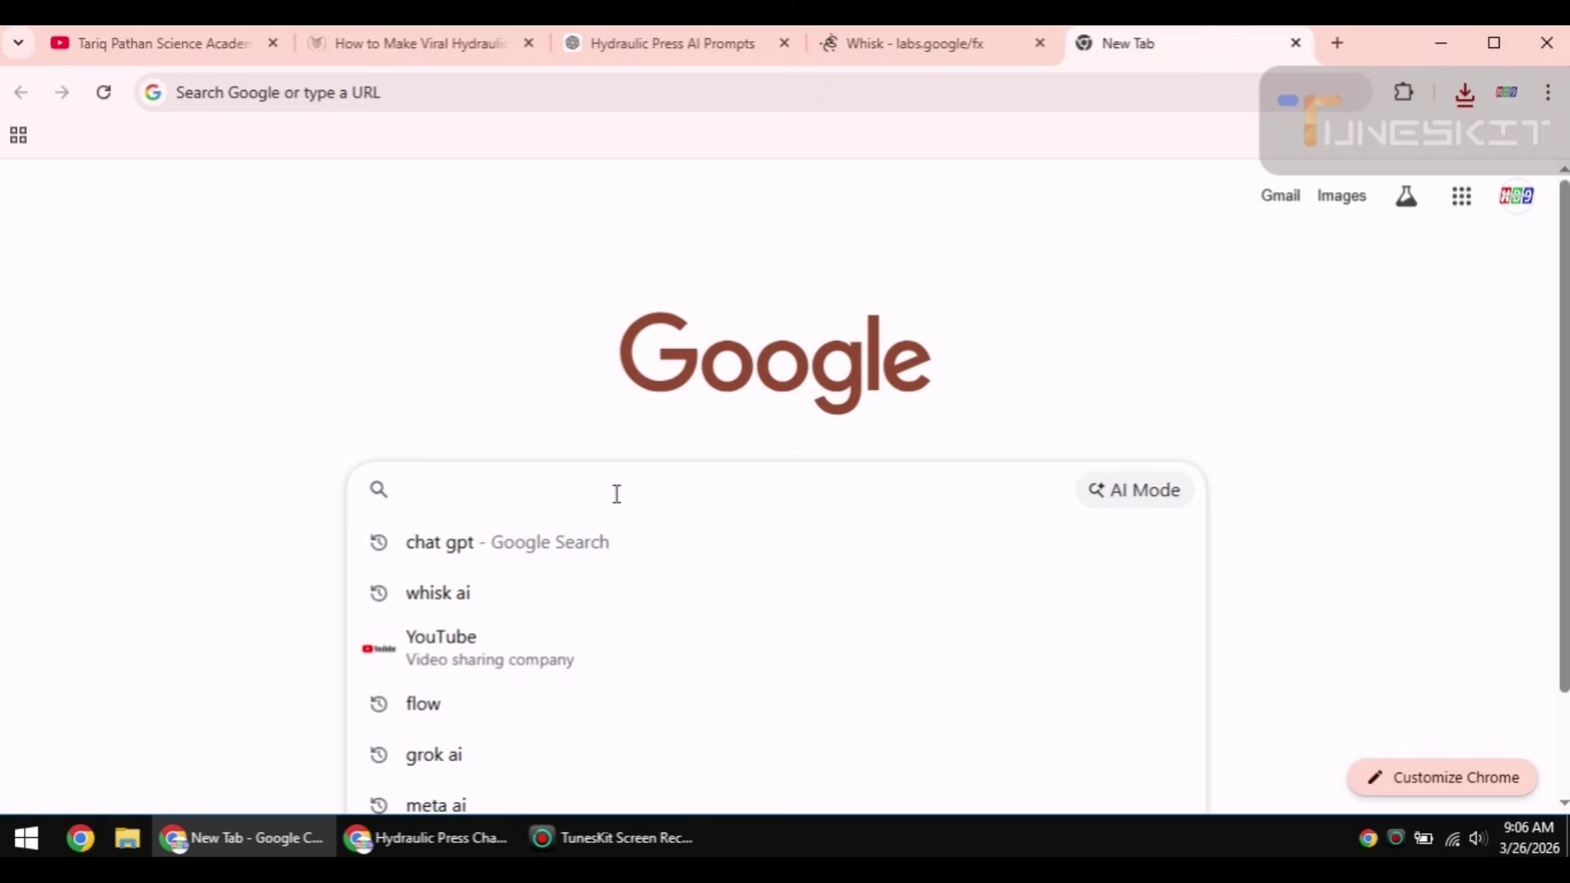
text(flow)
key(Down)
key(Return)
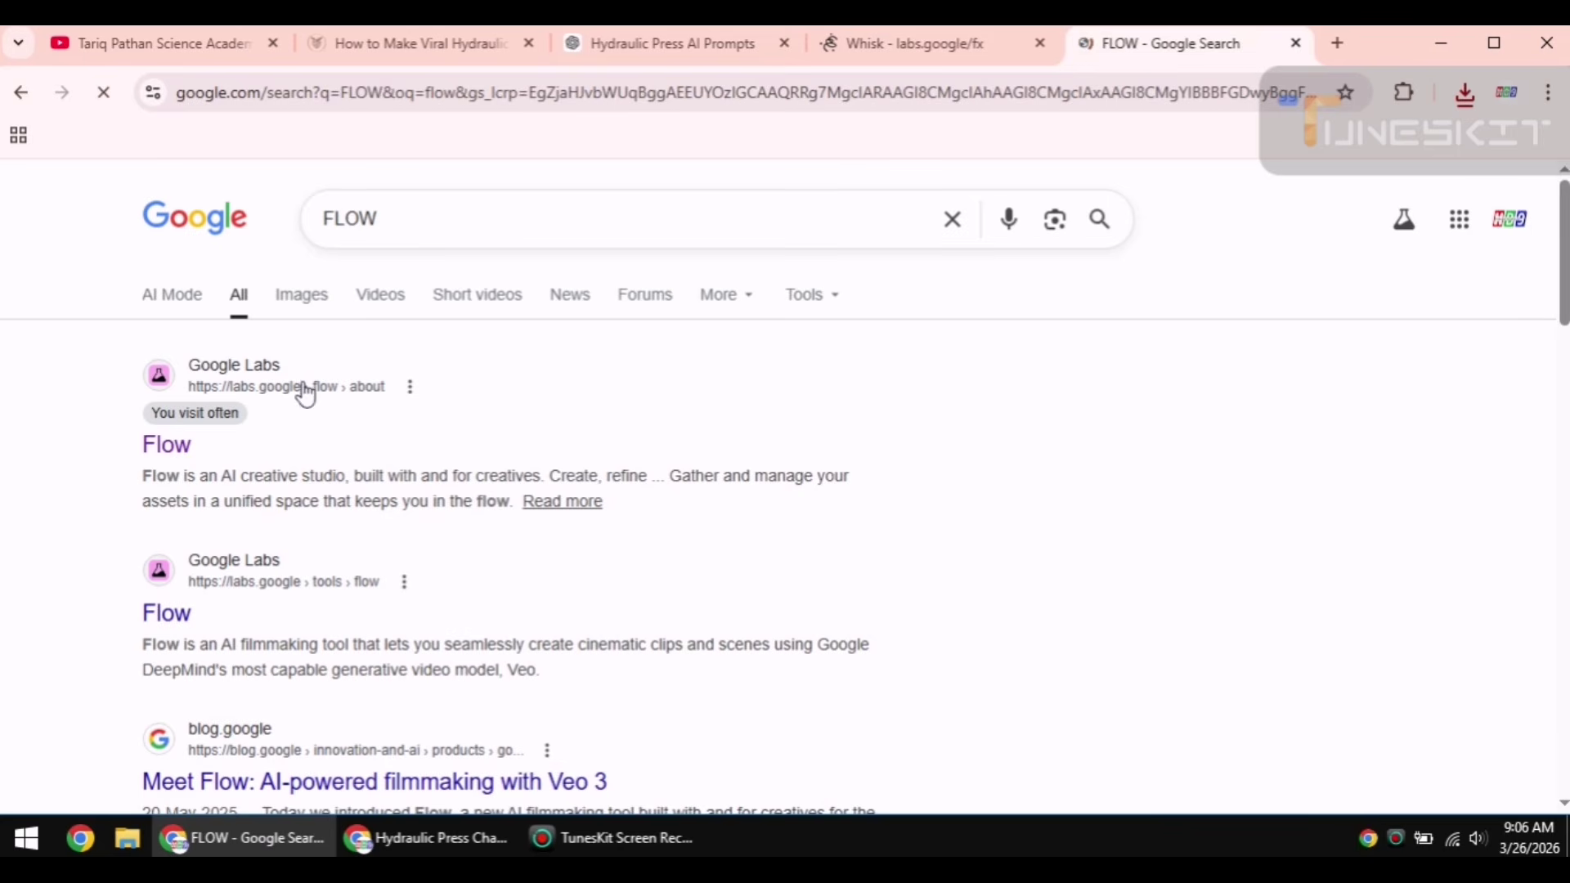
click(168, 448)
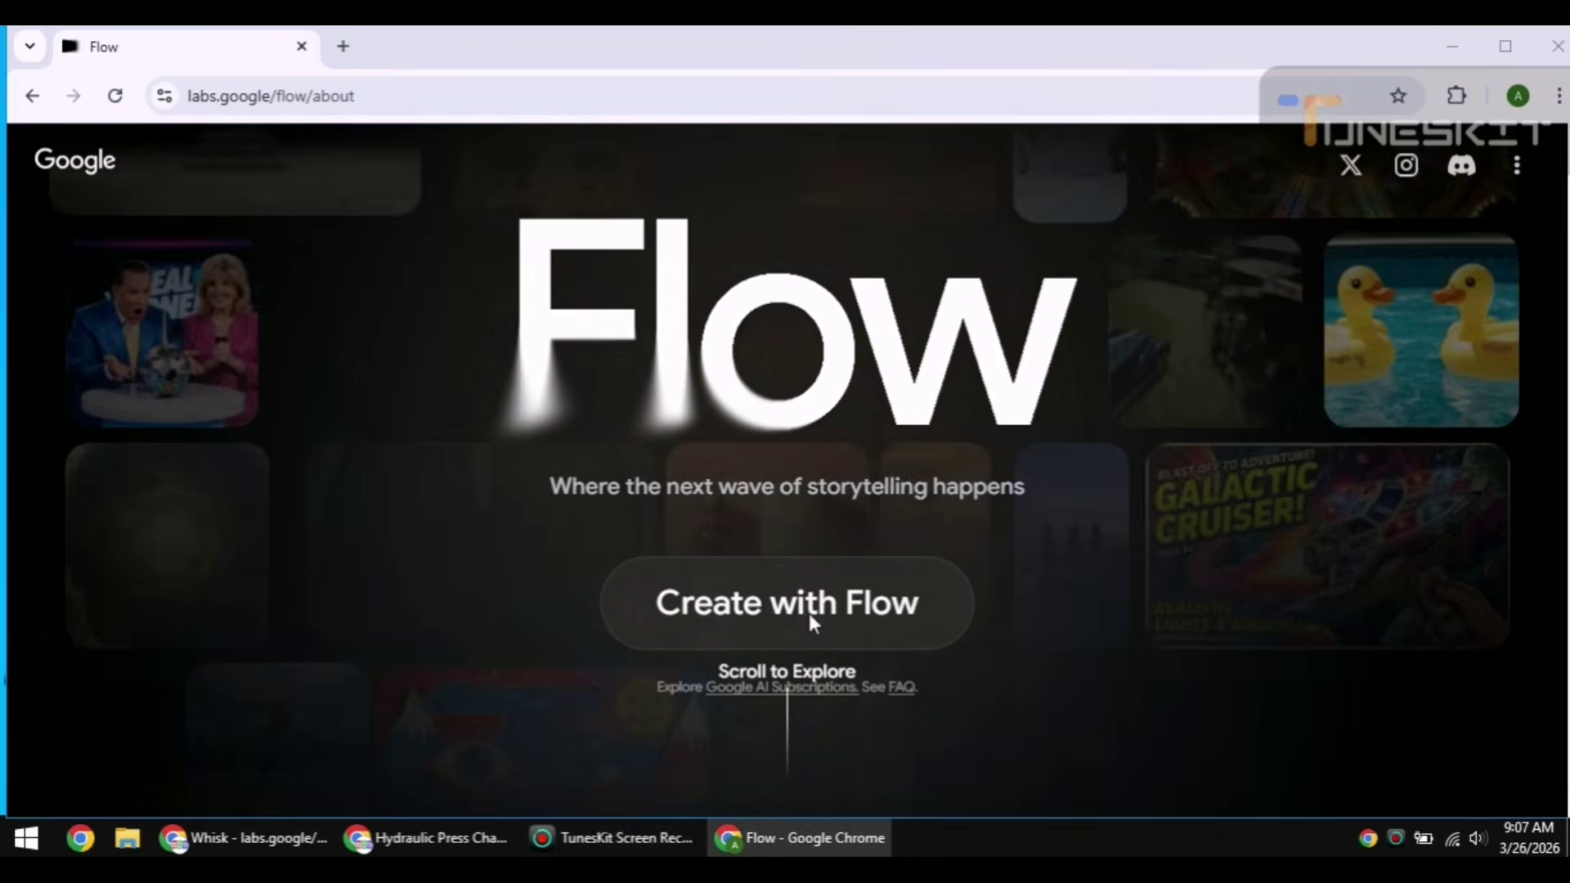
click(810, 617)
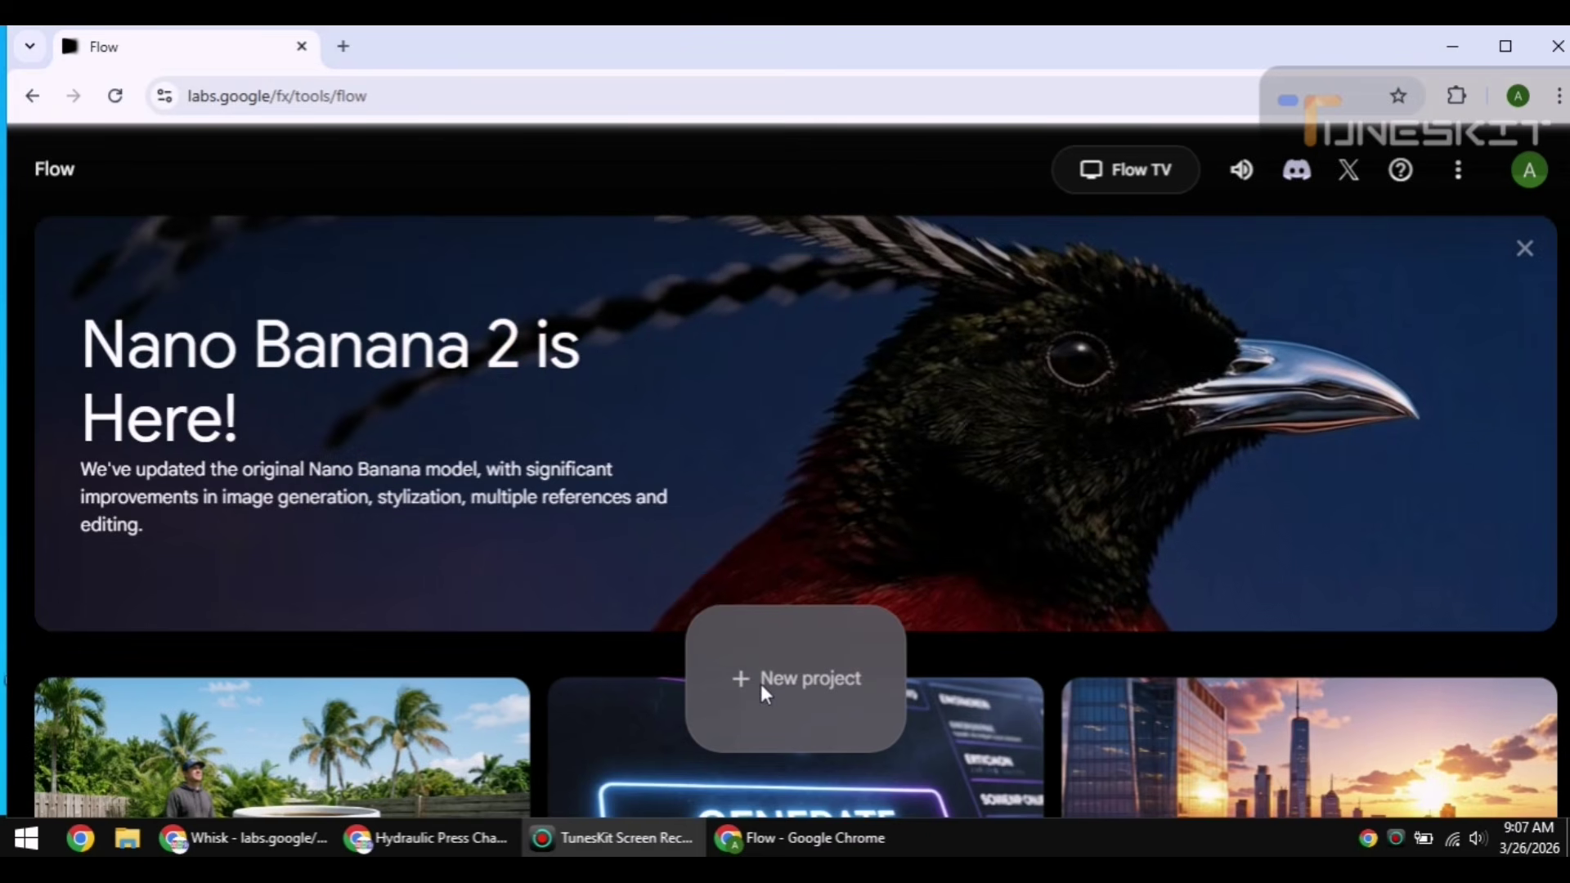
click(760, 684)
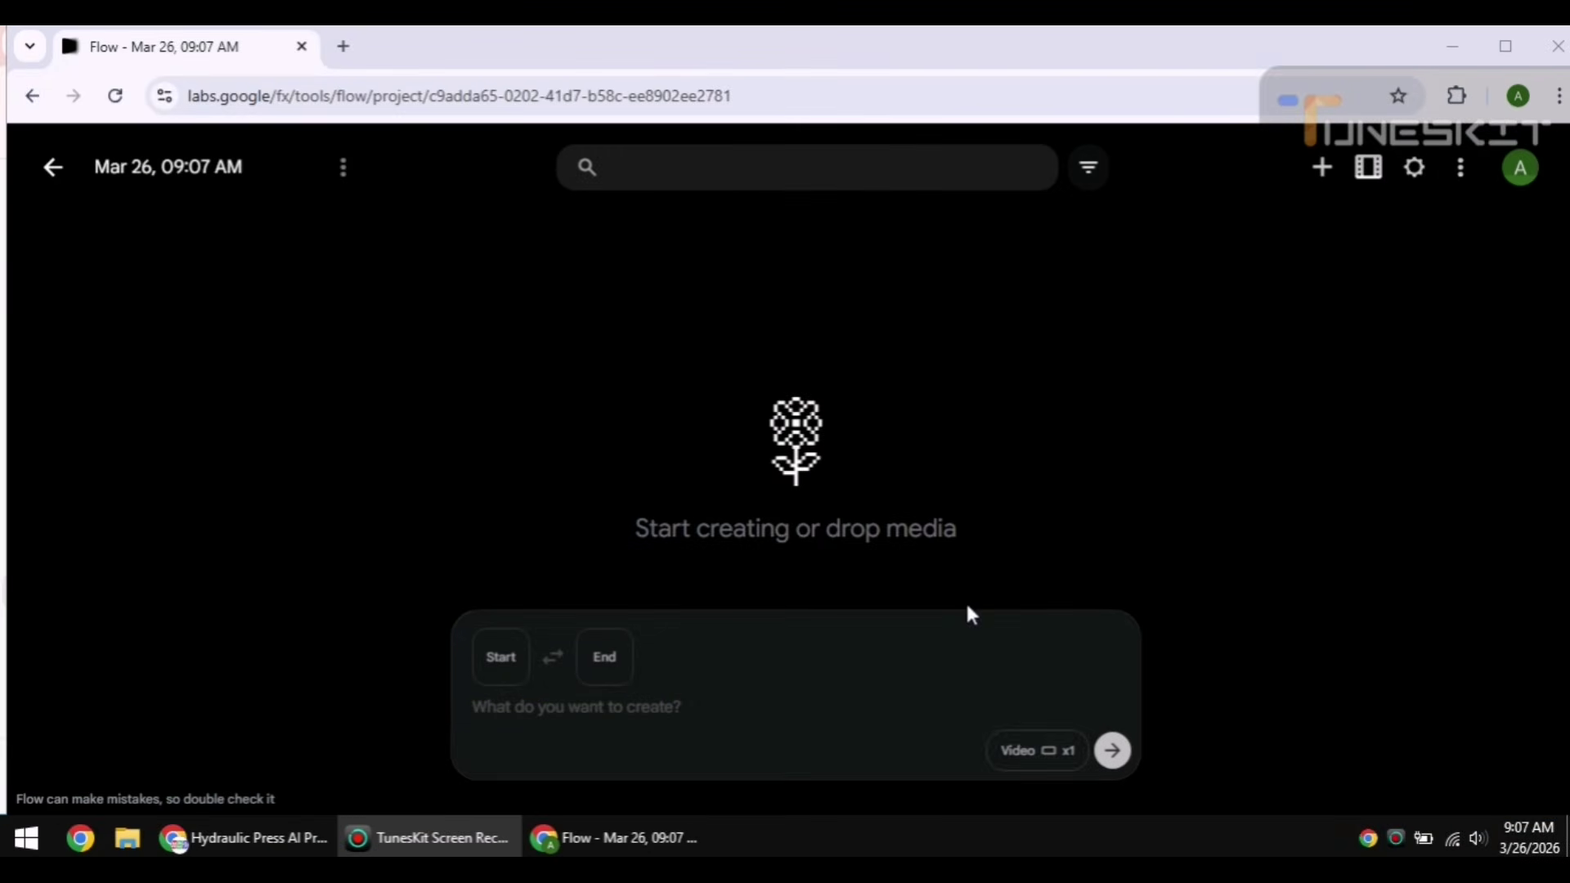
Step: Switch the Flow output to Image with Nano Banana 2 and submit the copied gold bar image prompt
click(1038, 751)
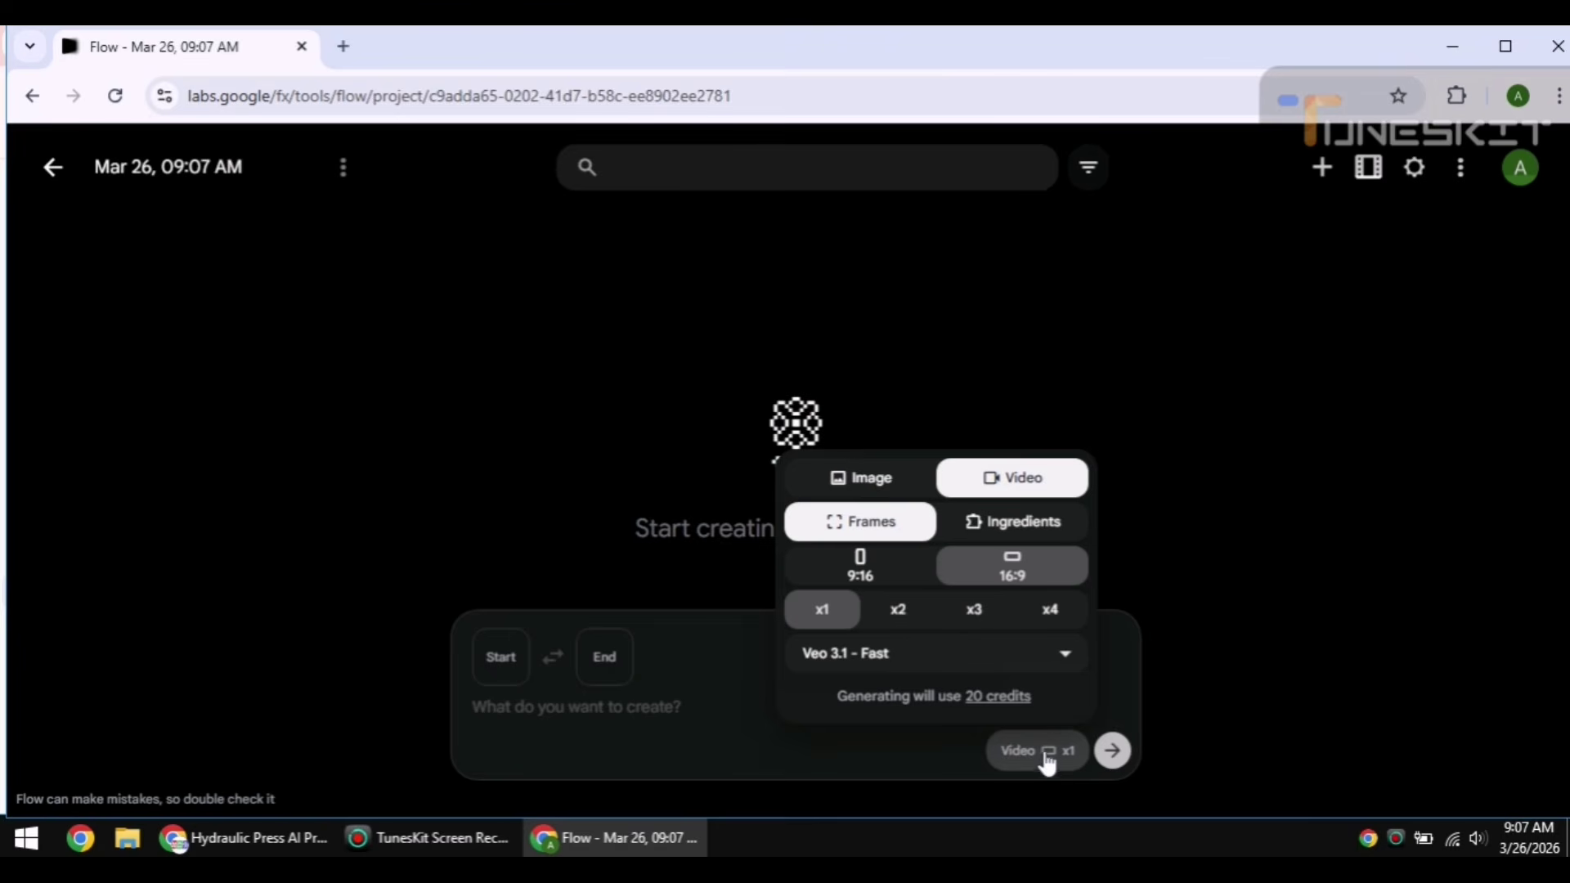
click(879, 491)
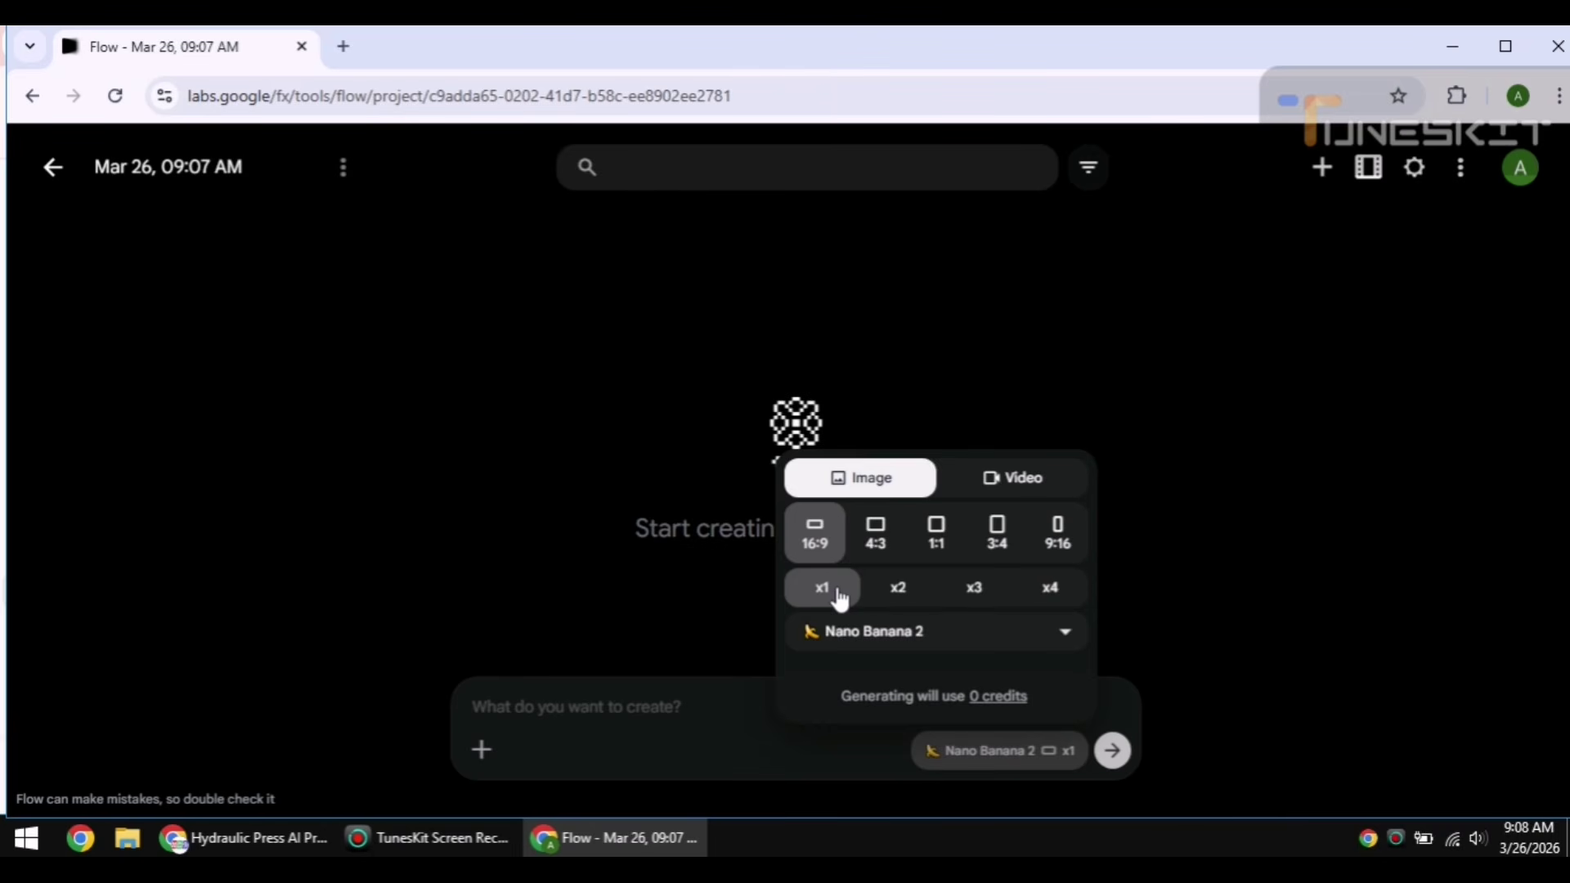
click(637, 700)
key(ctrl+v)
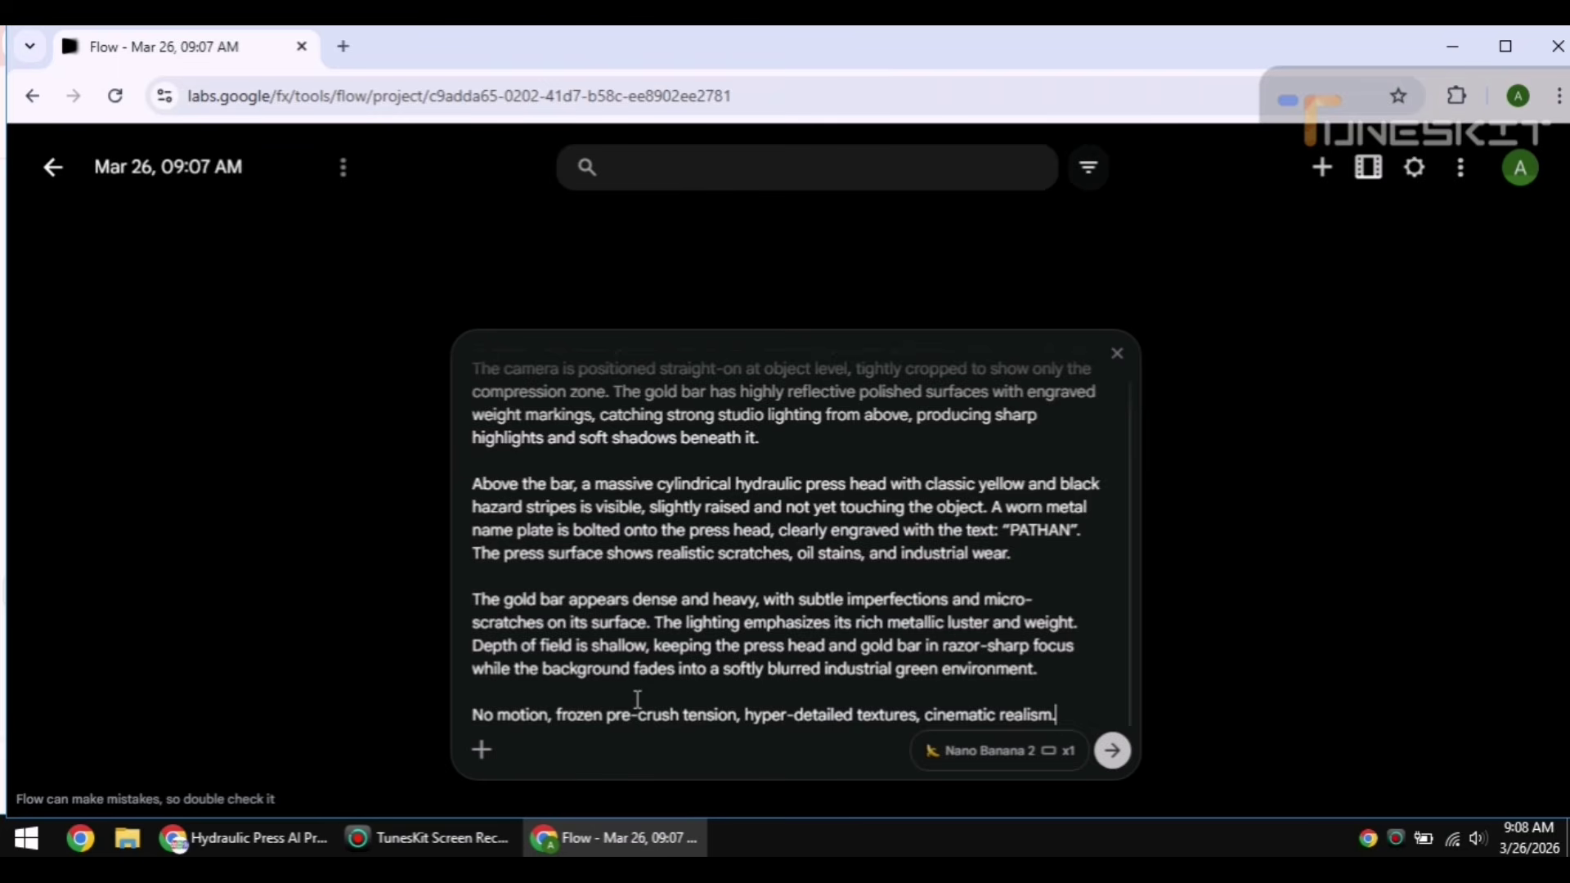
click(1112, 752)
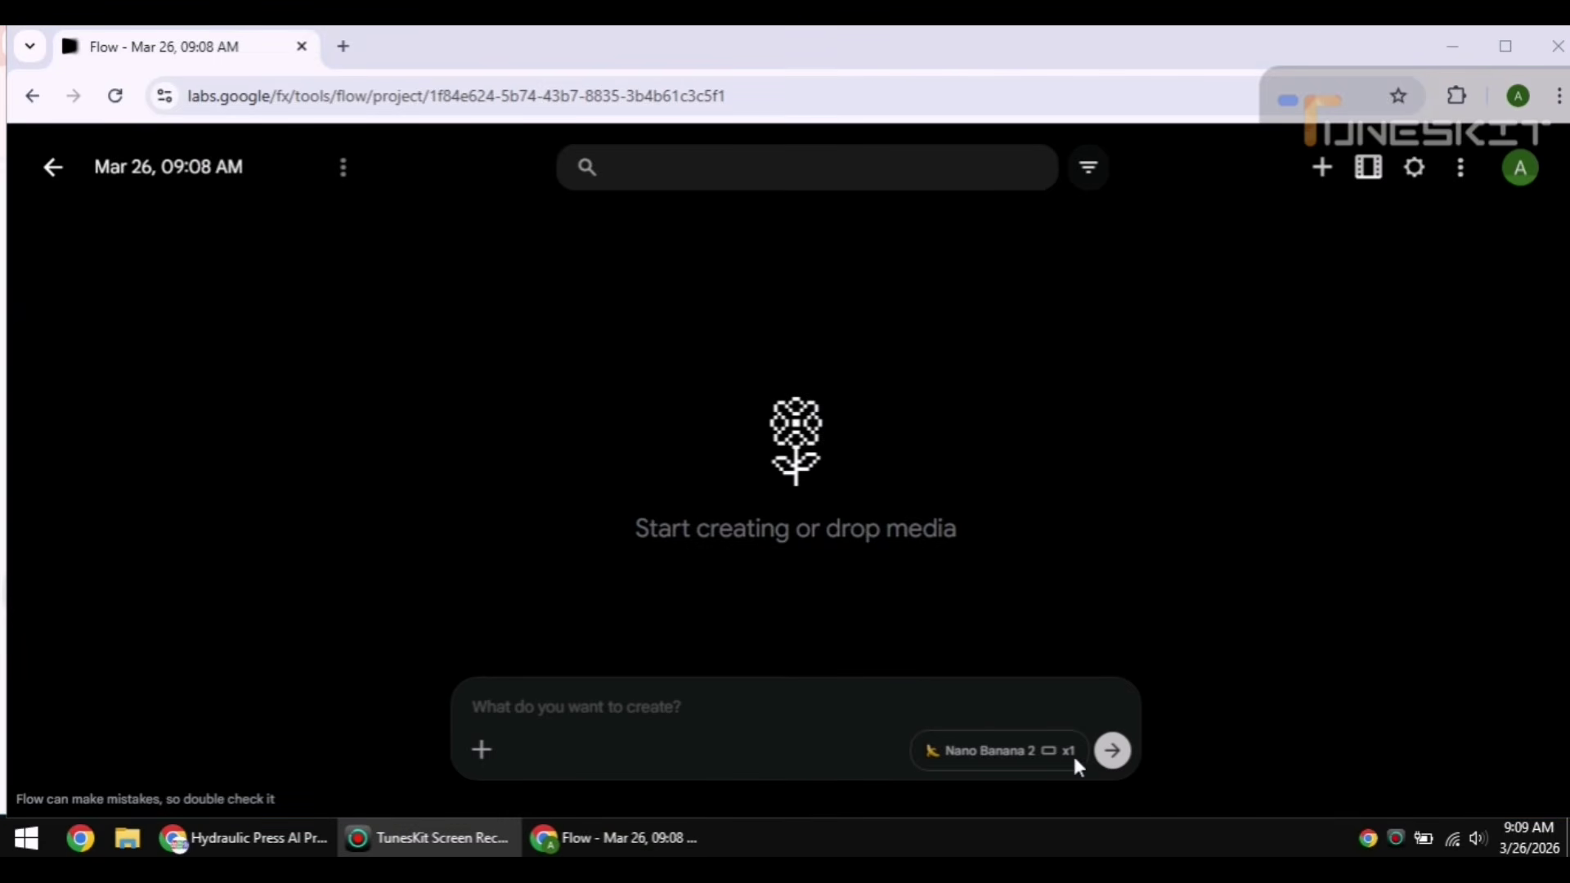
Step: Switch the new Flow project's output from Image to Video in Frames mode, with 16:9, x1 and Veo 3.1 - Fast
click(1052, 752)
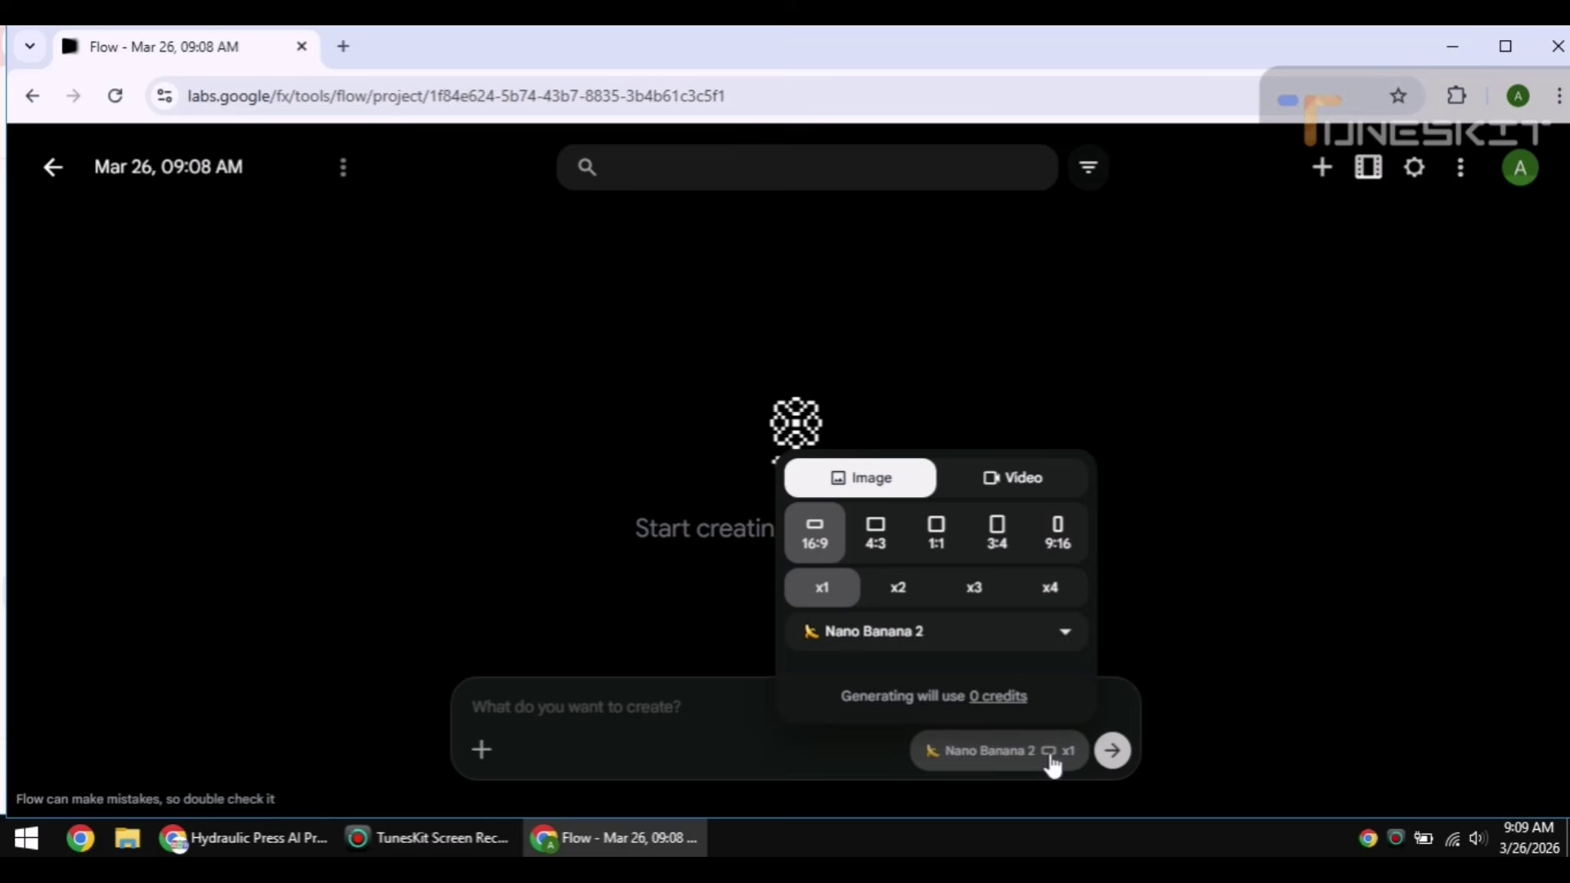
click(1049, 495)
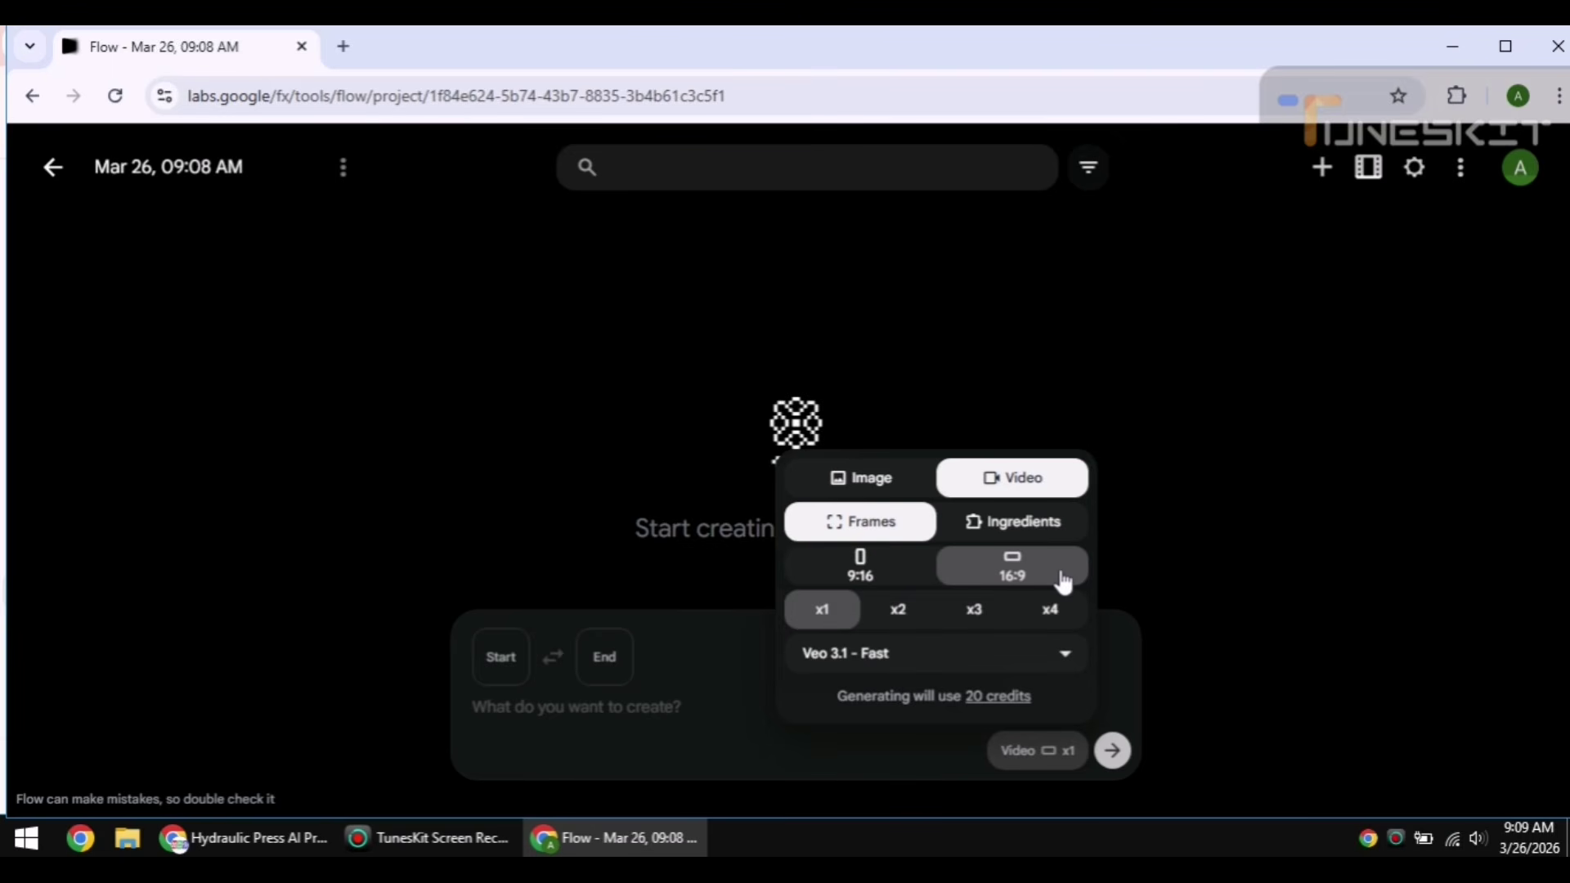
click(652, 725)
Step: Upload the downloaded Whisk gold bar image from the Downloads folder as the video's start frame
click(502, 666)
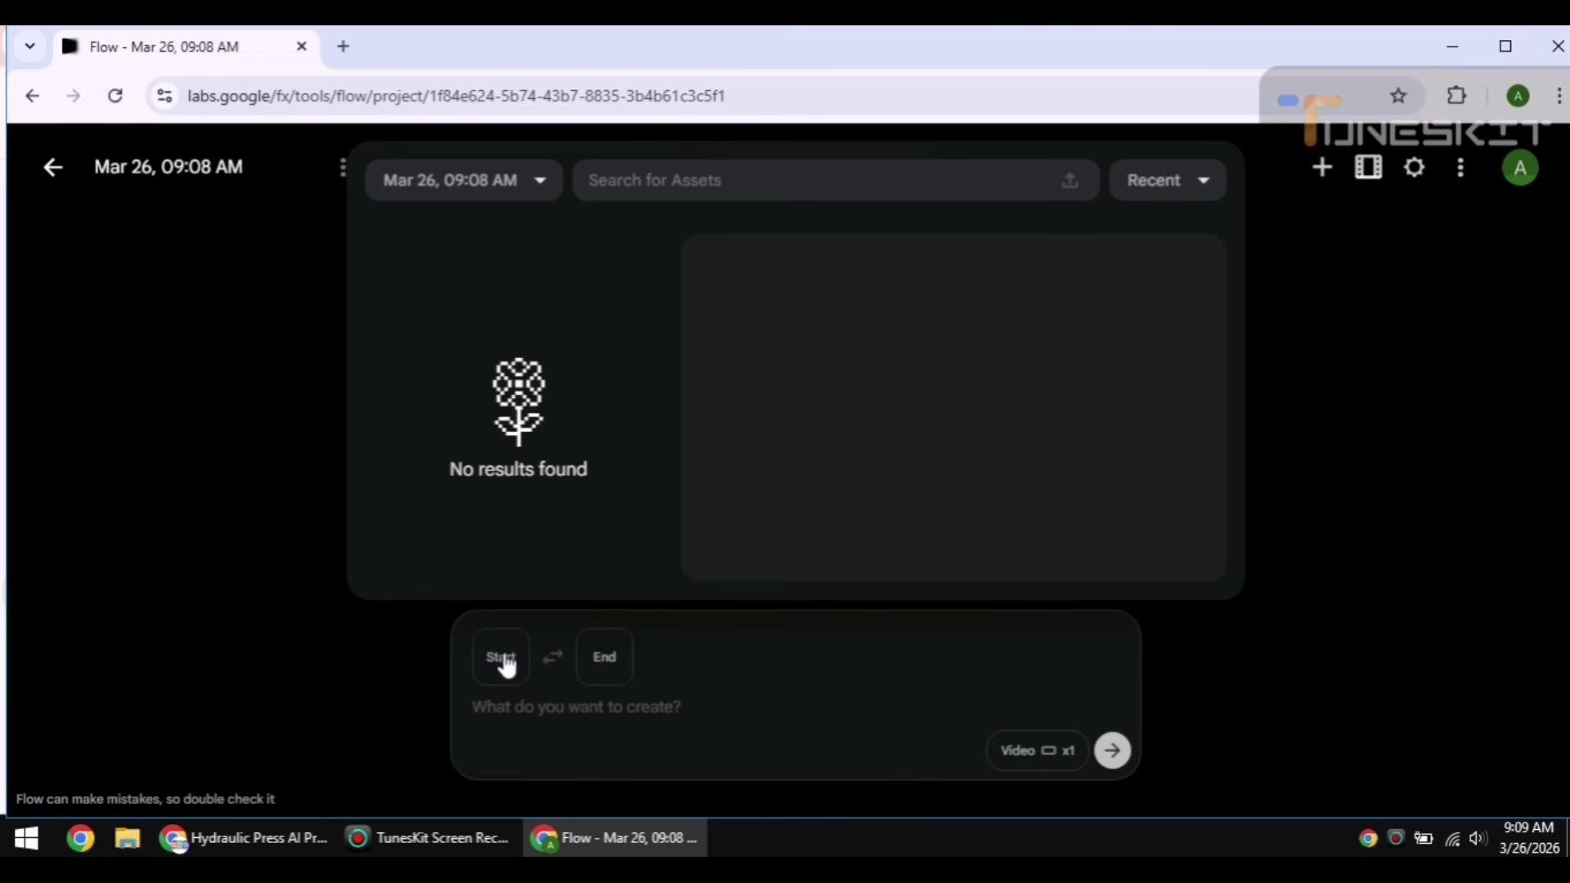
click(1070, 181)
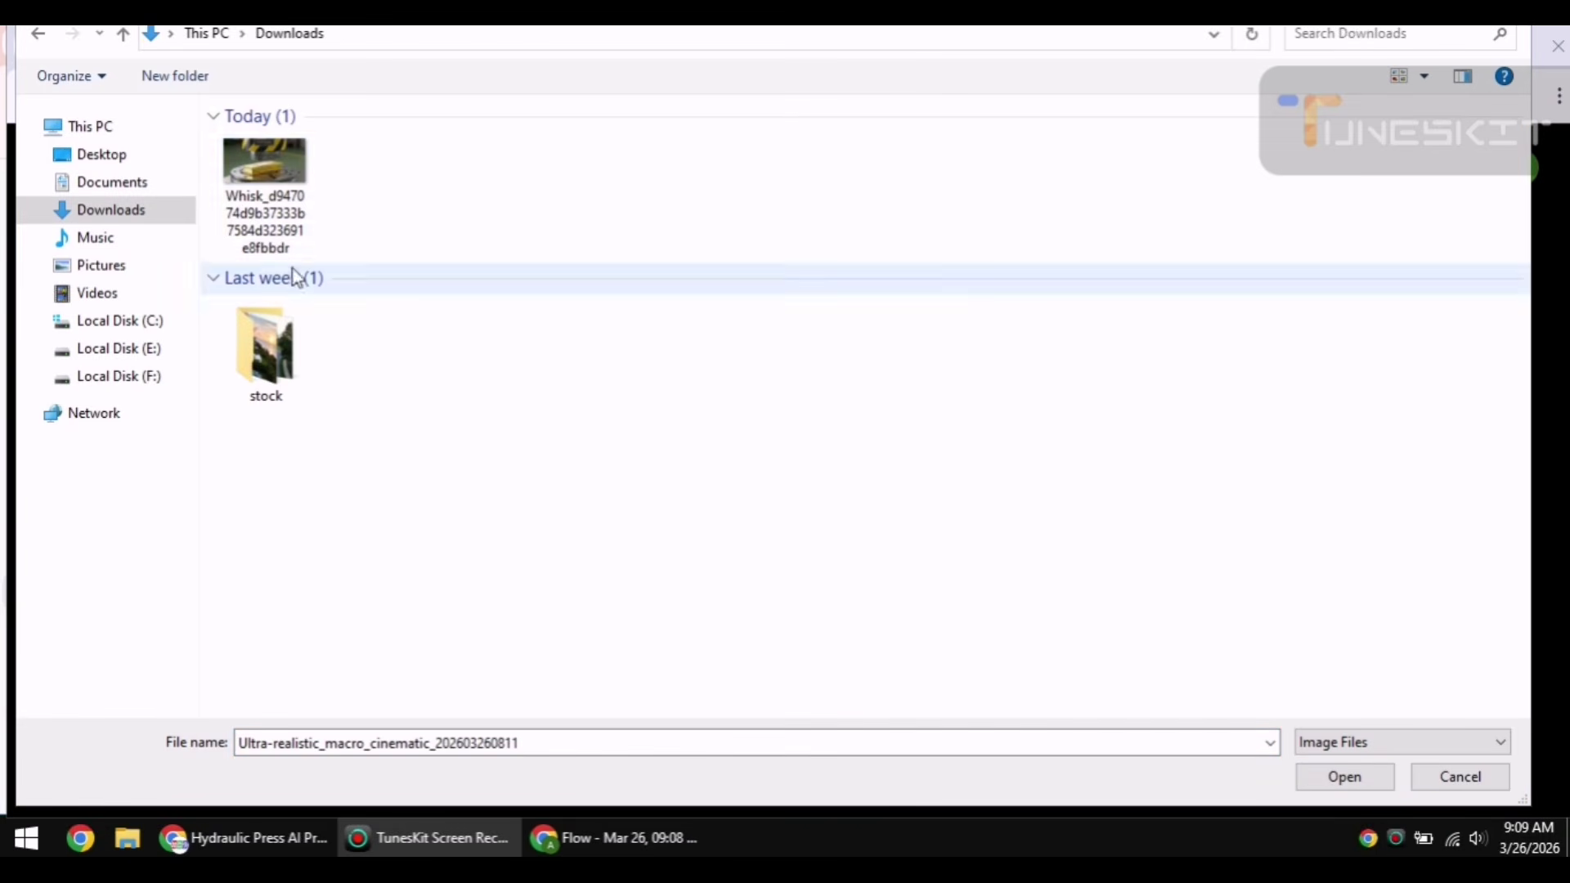
click(278, 173)
double_click(278, 174)
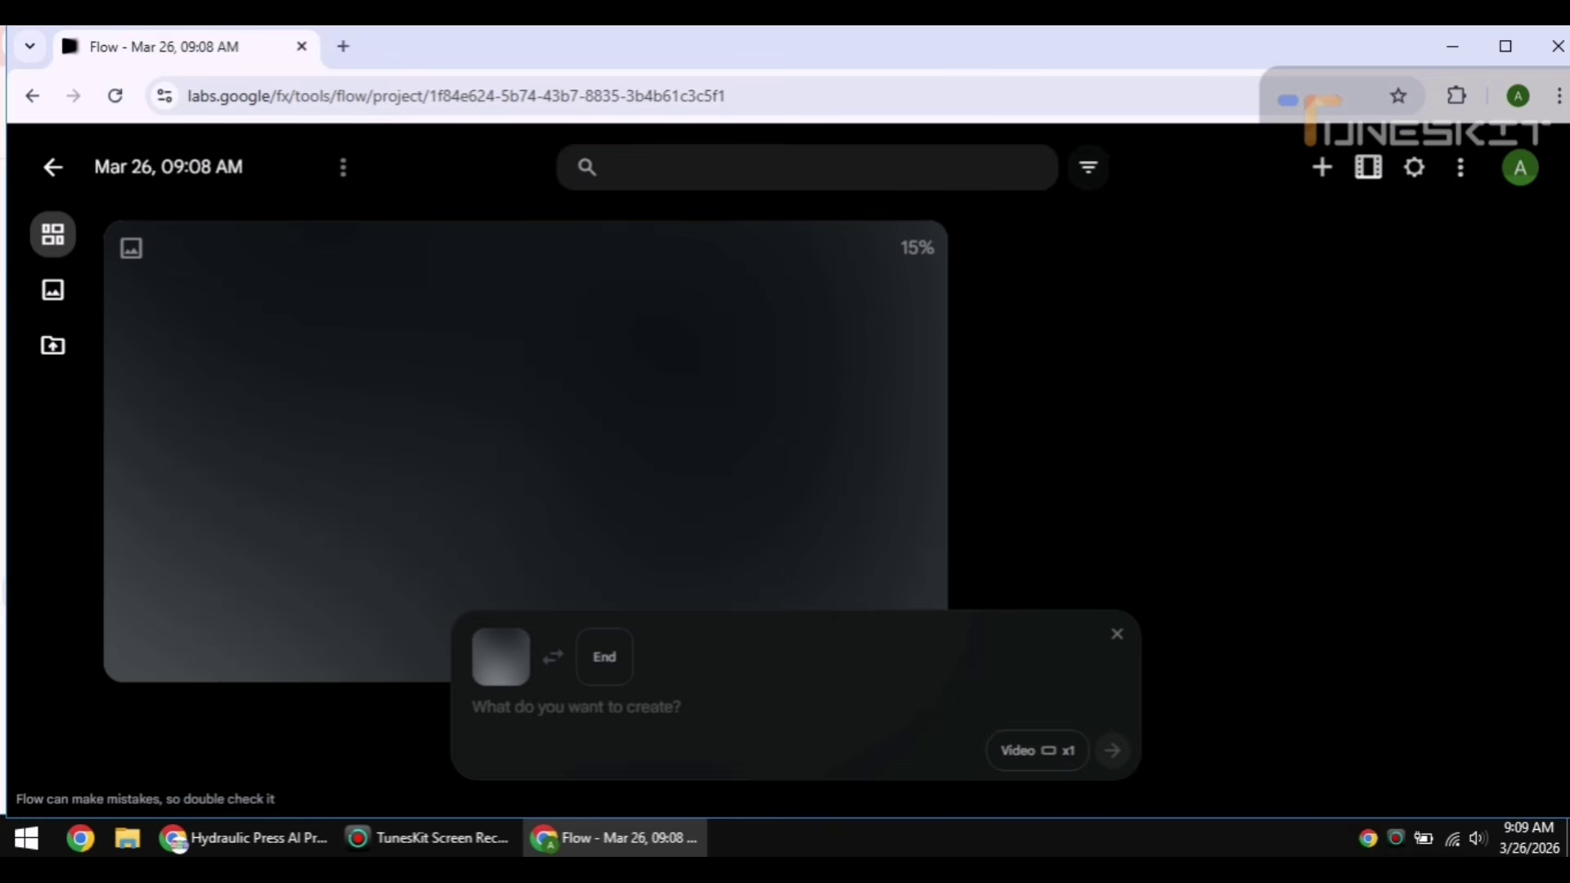
Step: Switch back to the ChatGPT conversation and copy the full text of Prompt 2, the 8-second motion prompt
click(652, 709)
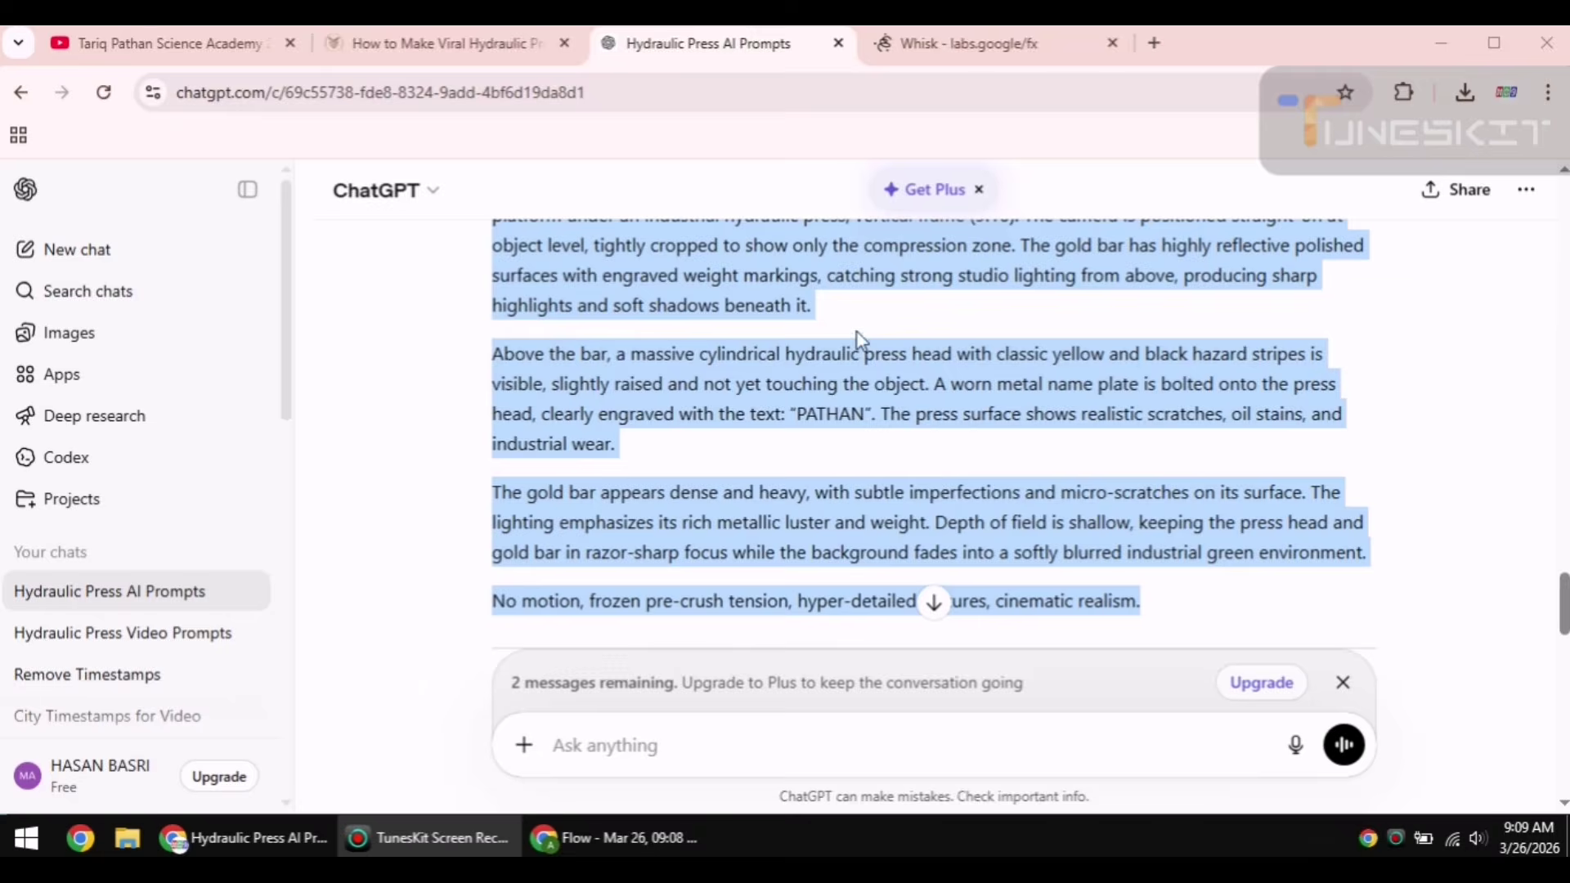
scroll(859, 339, down, 4)
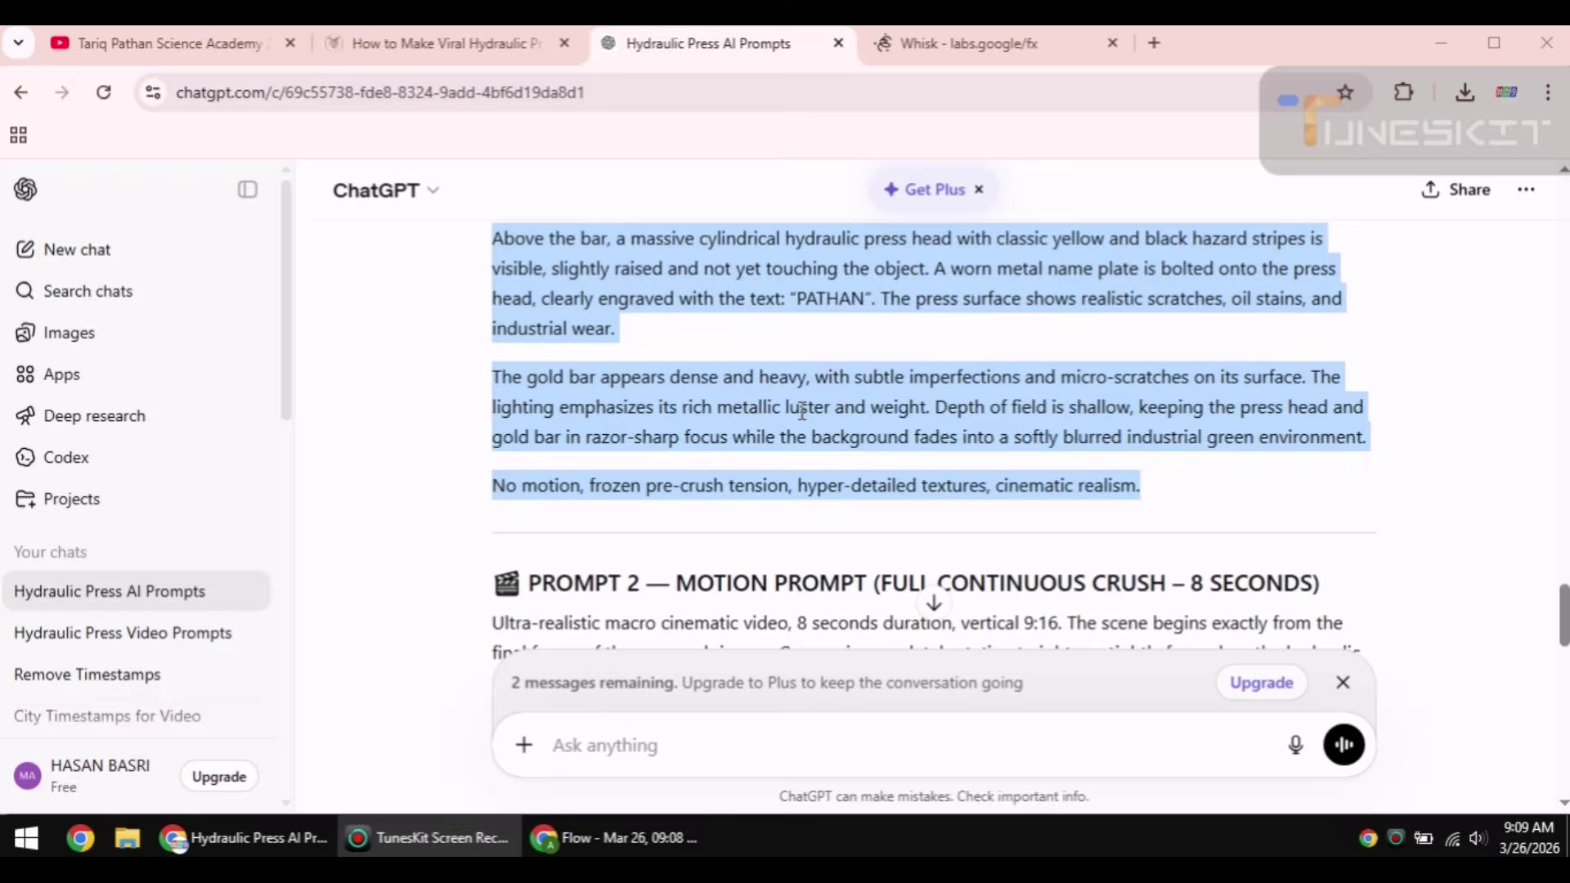
drag(502, 394, 803, 588)
scroll(767, 517, down, 7)
key(ctrl+c)
scroll(699, 375, up, 5)
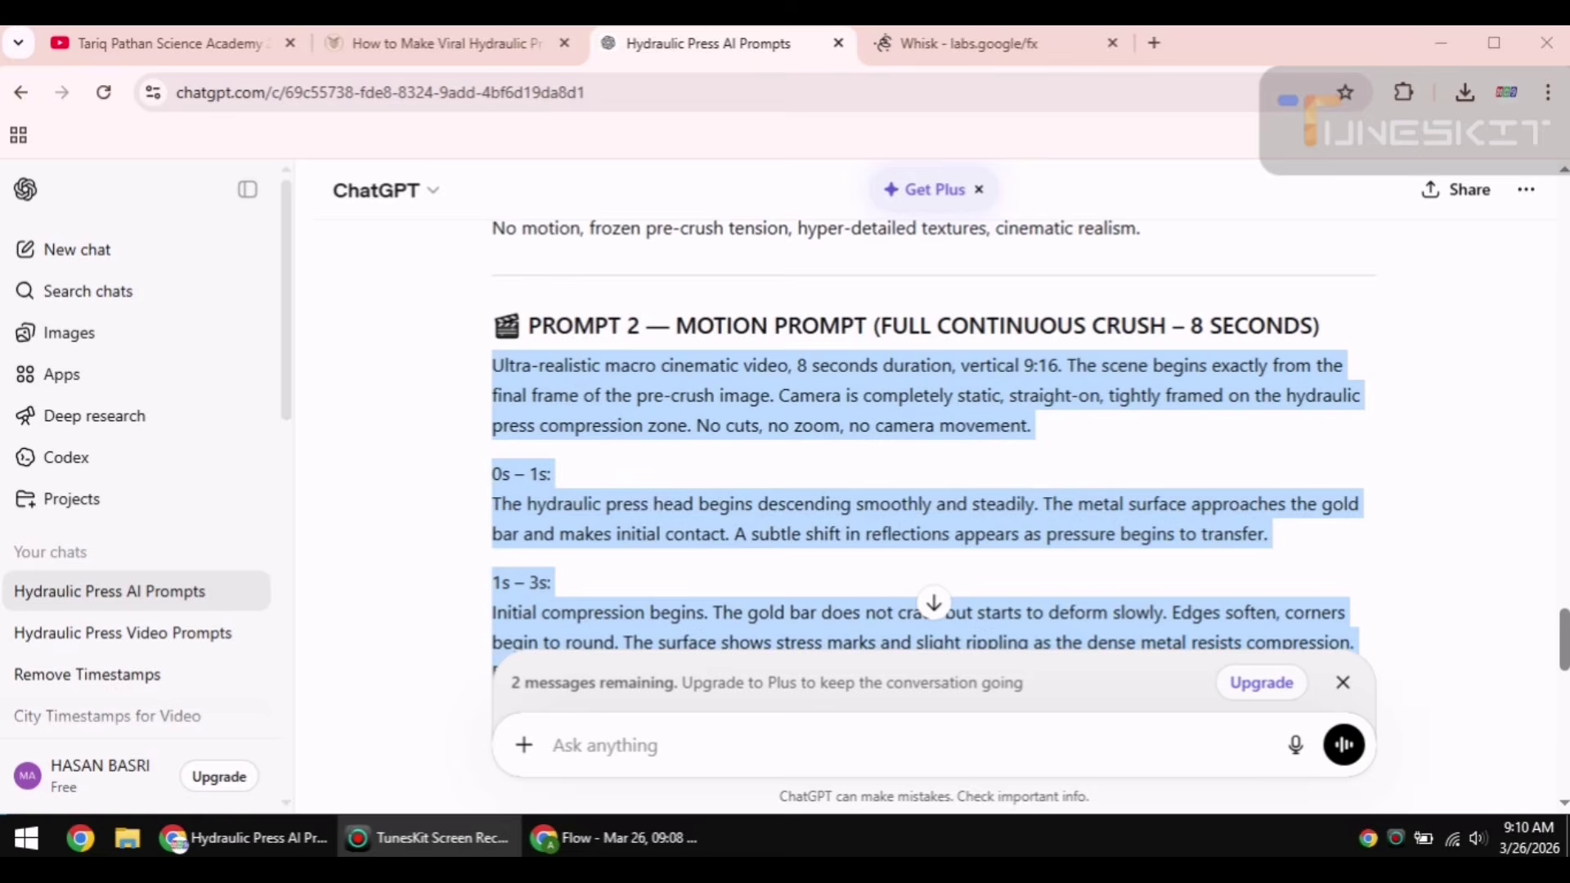
scroll(701, 375, down, 5)
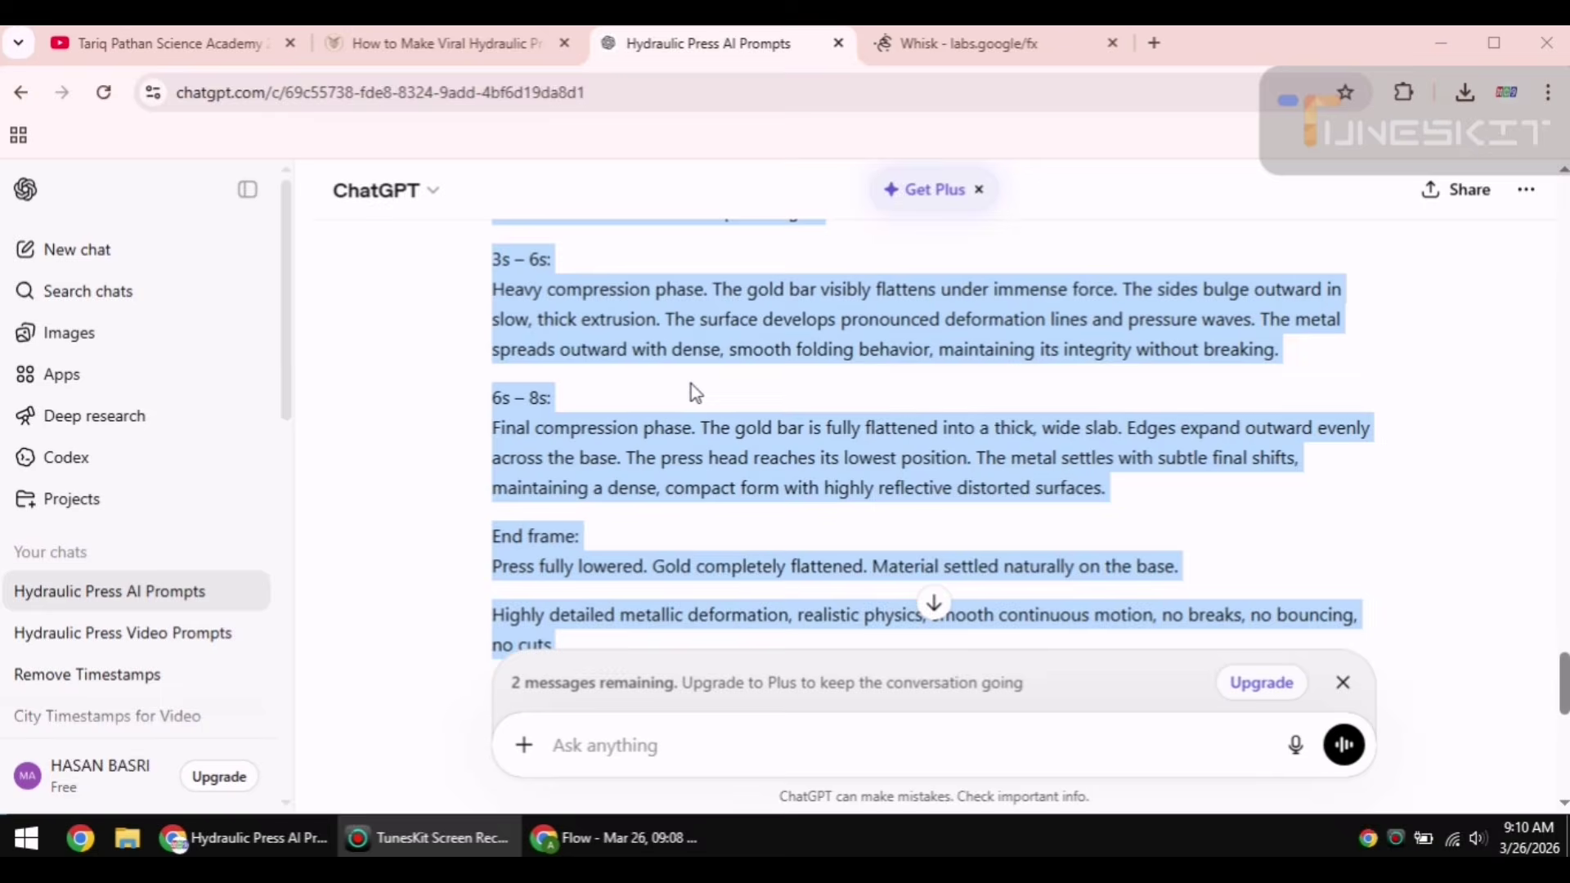
Step: Switch back to Flow, paste the copied 8-second motion prompt for the gold bar start frame and submit the video generation
scroll(692, 385, up, 1)
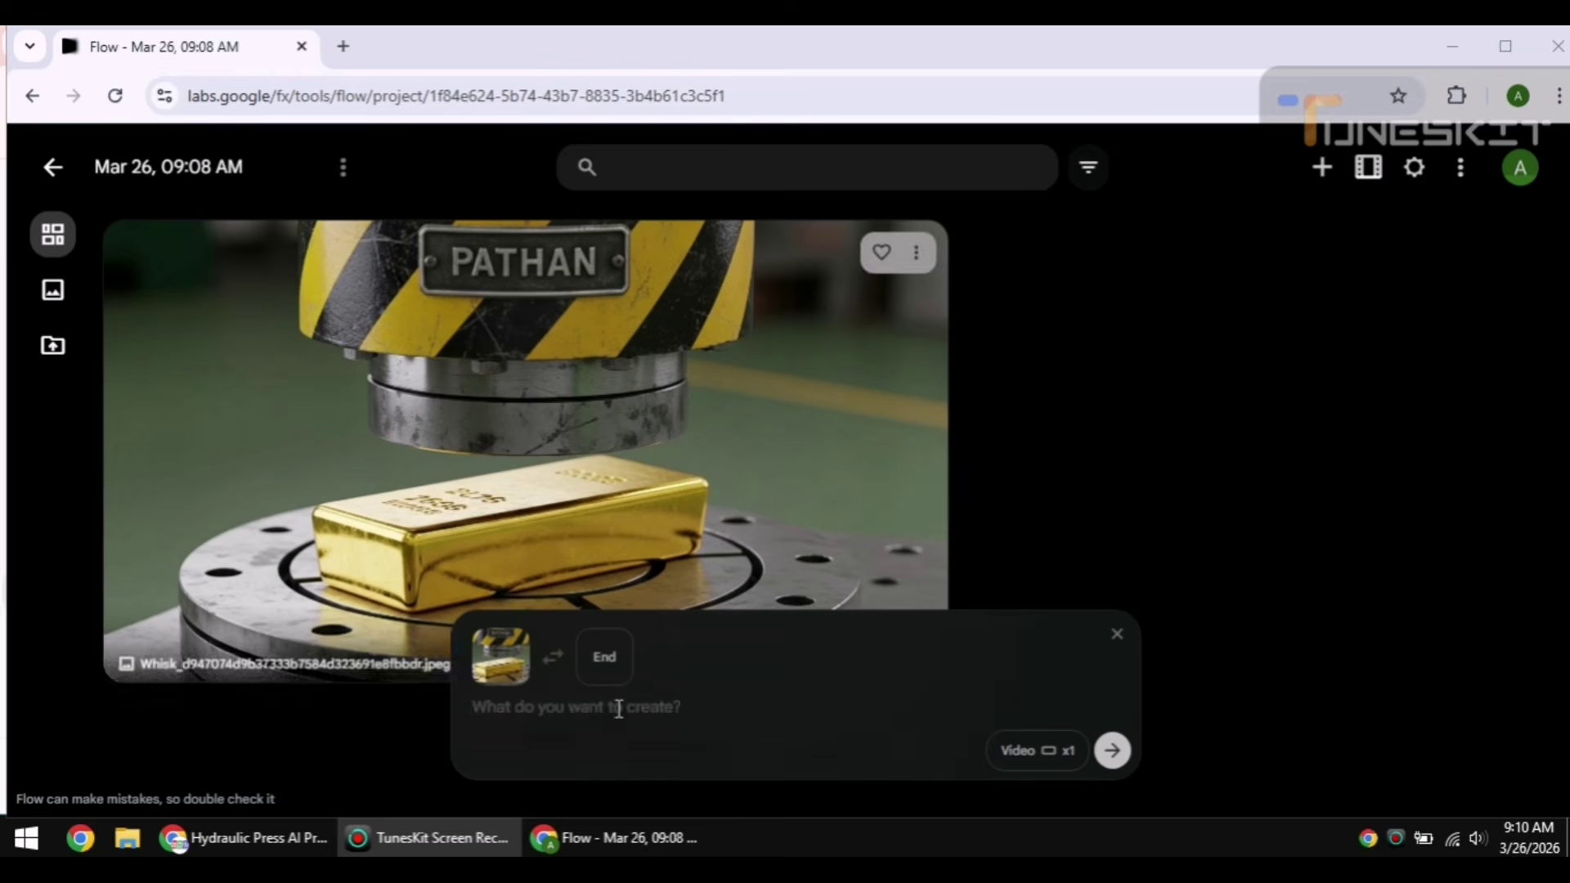
click(617, 708)
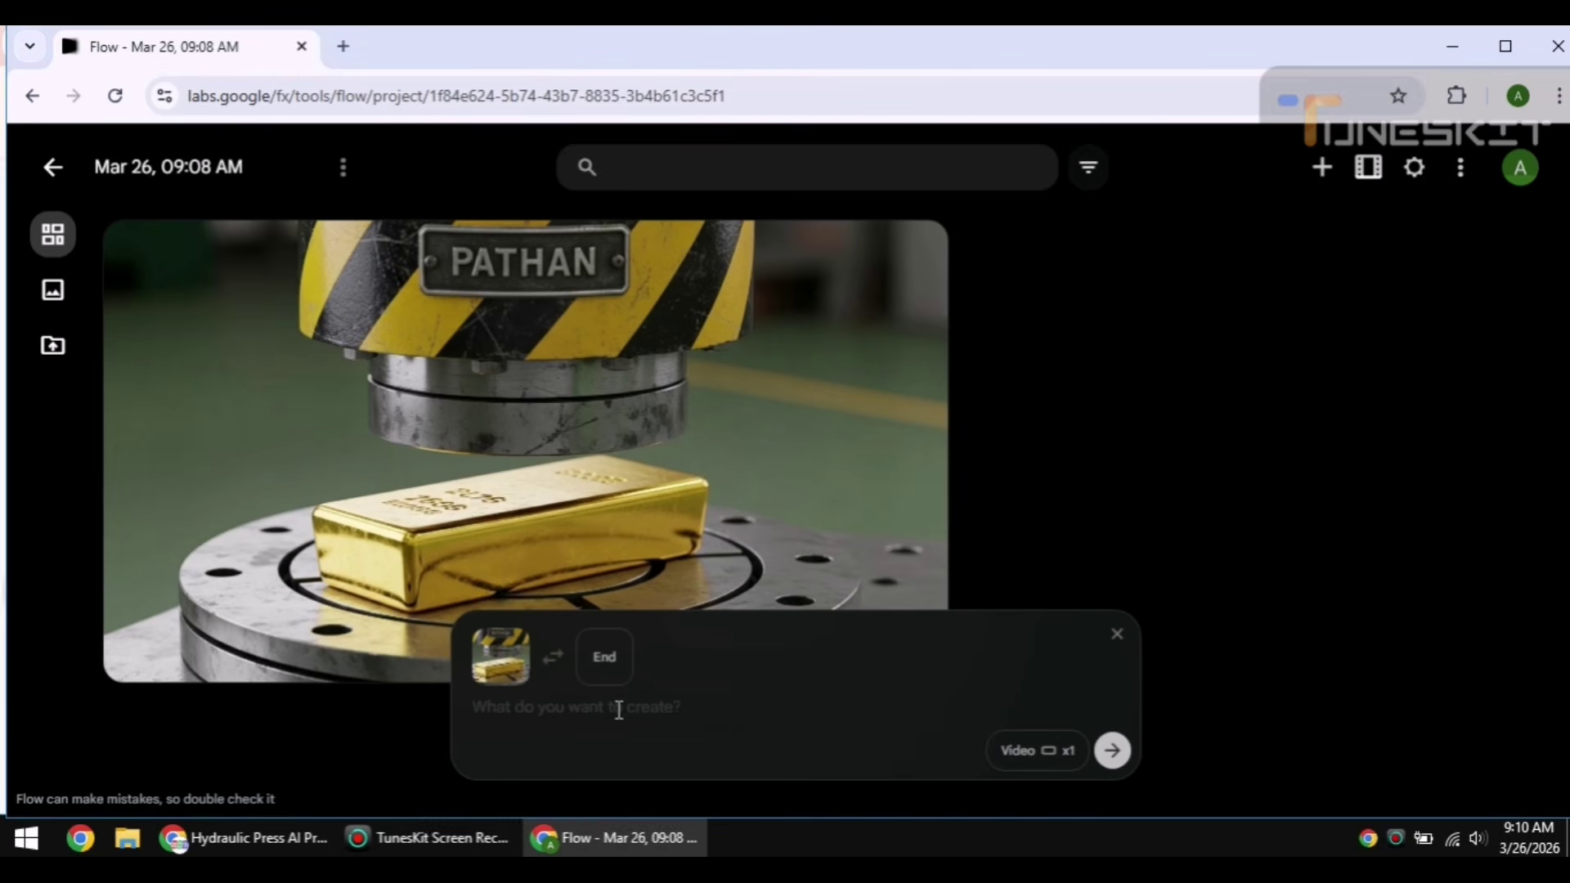
key(ctrl+v)
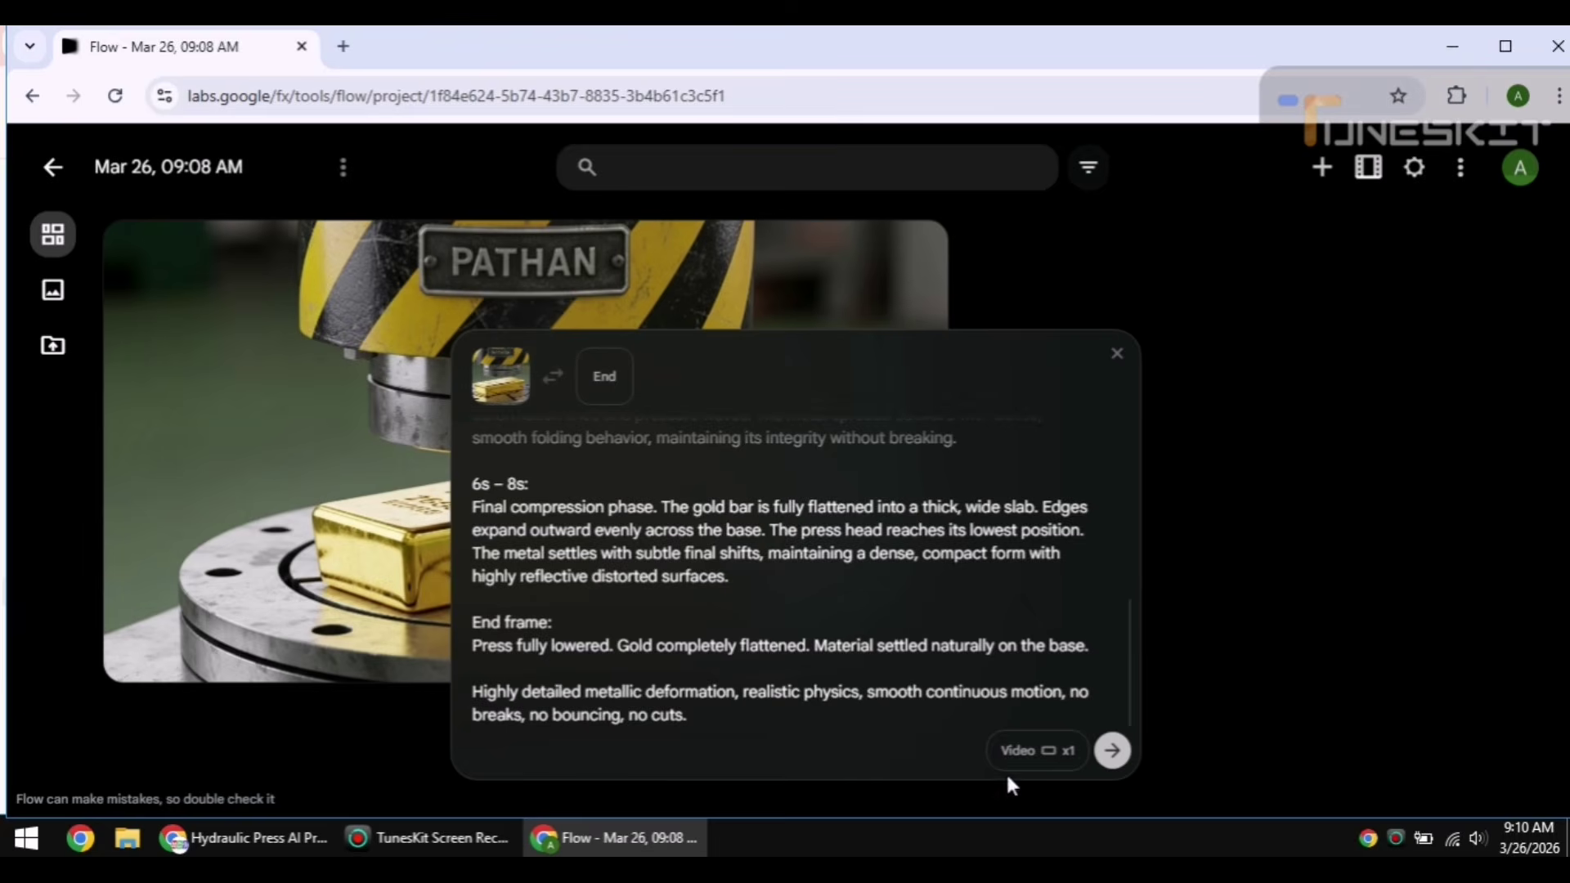
click(1112, 752)
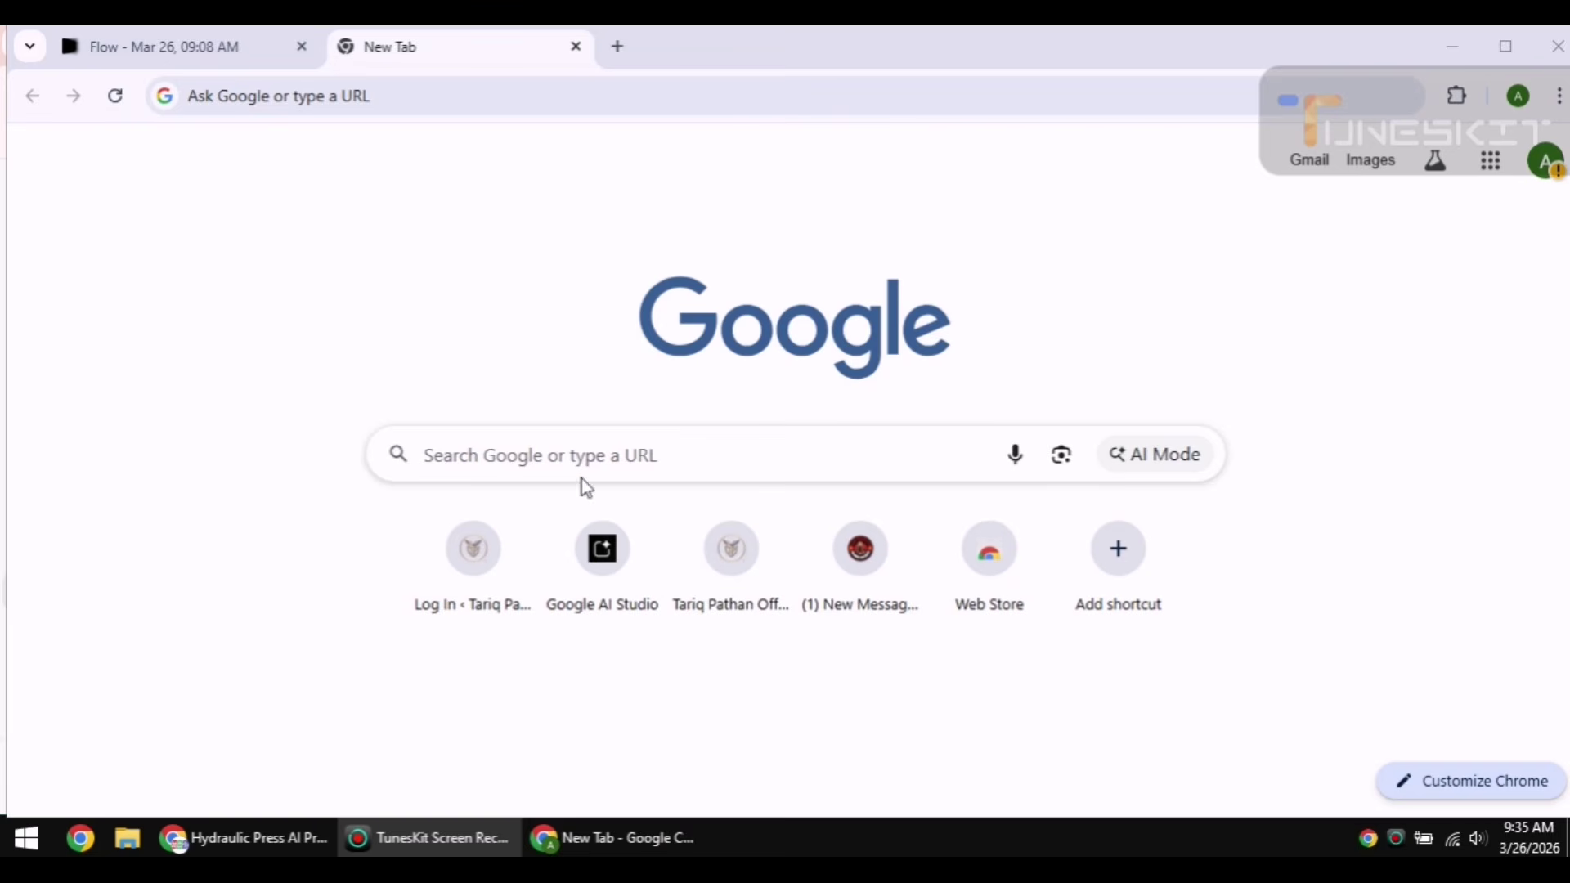
Step: Search Google for "meta ai" and open the Meta AI website
click(597, 452)
text(m)
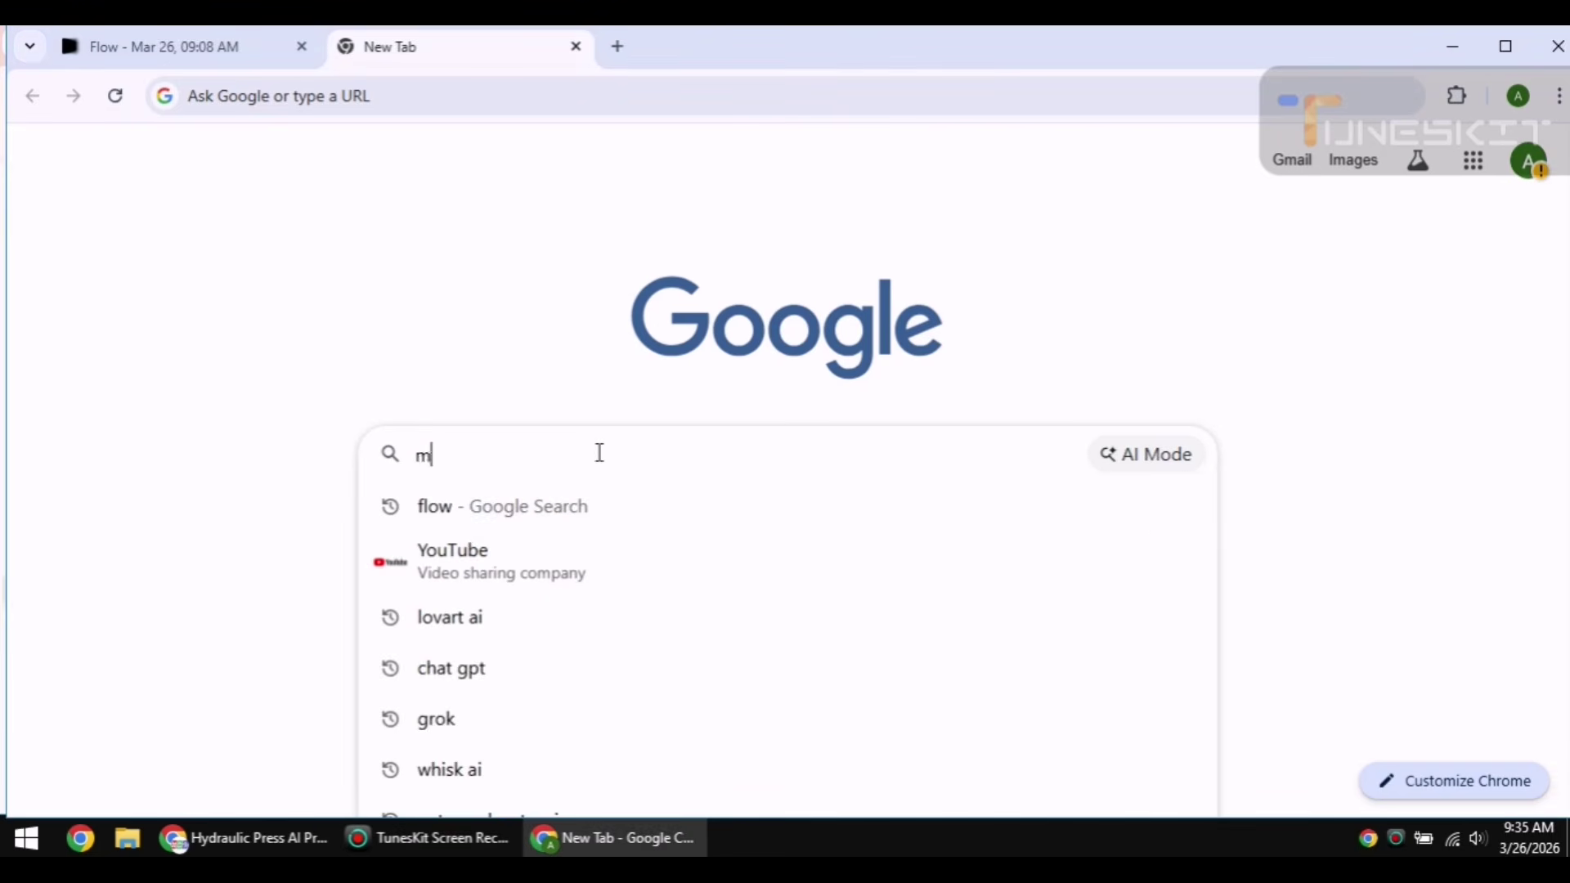
text(eta ai)
key(Return)
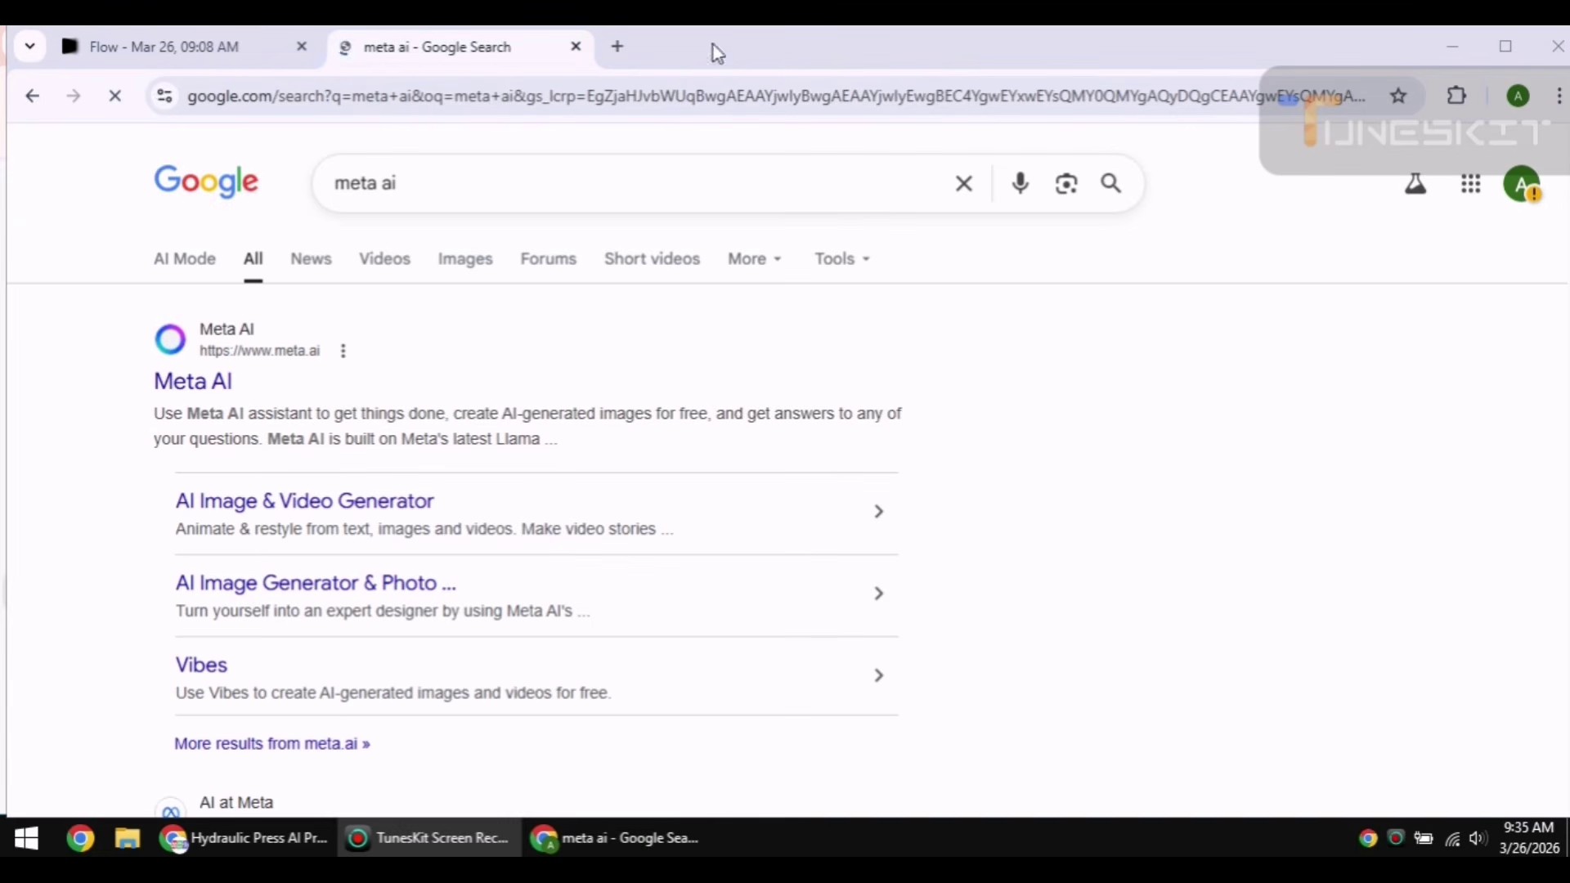
click(195, 391)
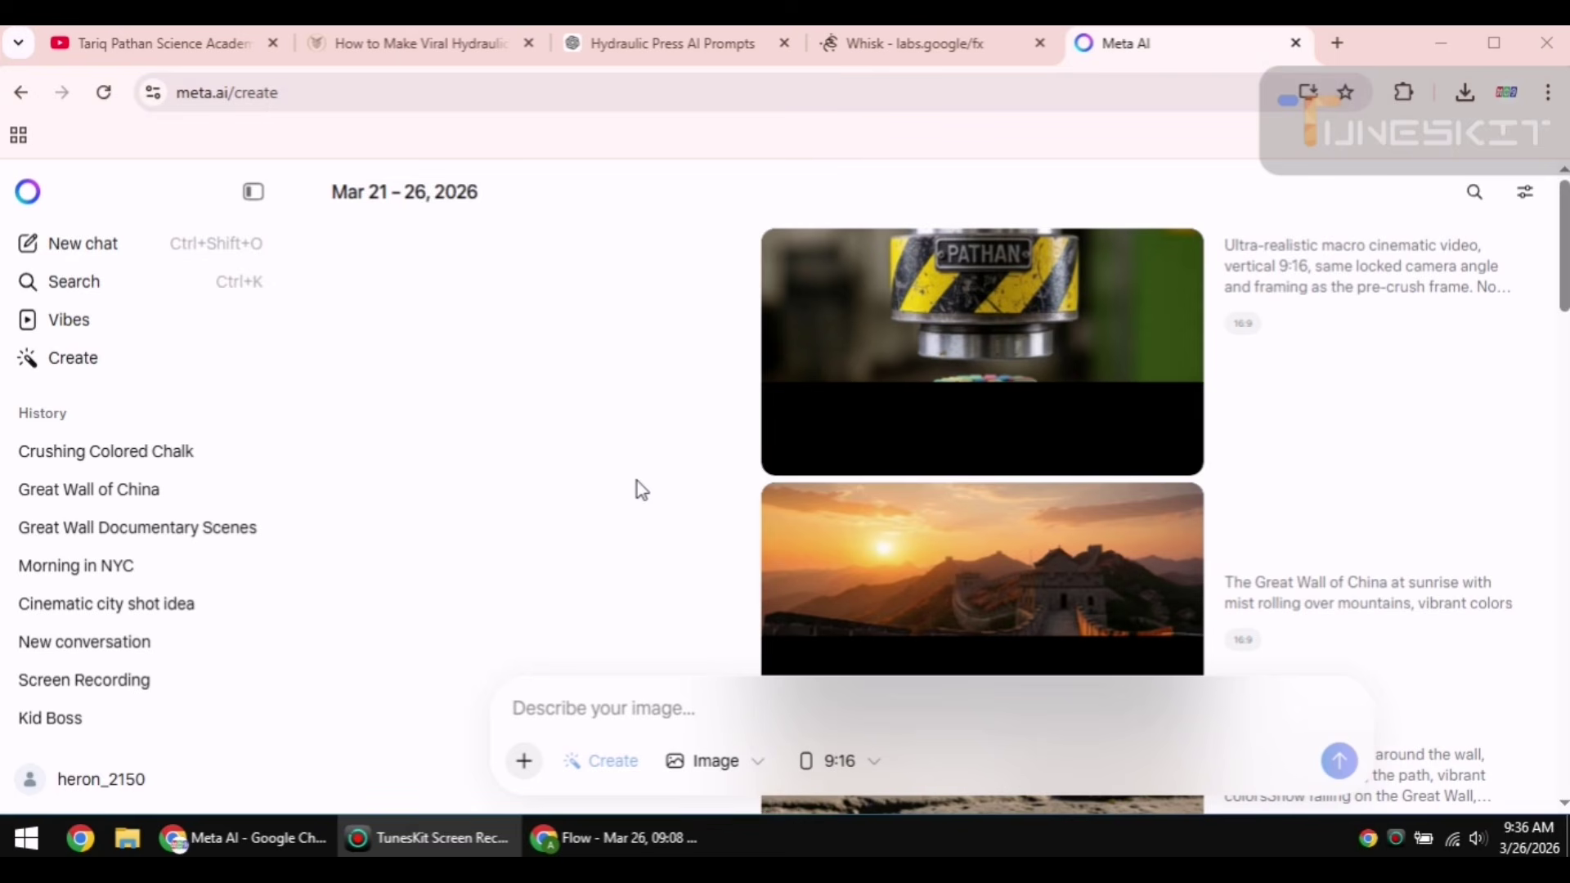
Step: Switch Meta AI's creation mode from Image to Video and attach the Whisk gold bar image from the Downloads folder
click(658, 557)
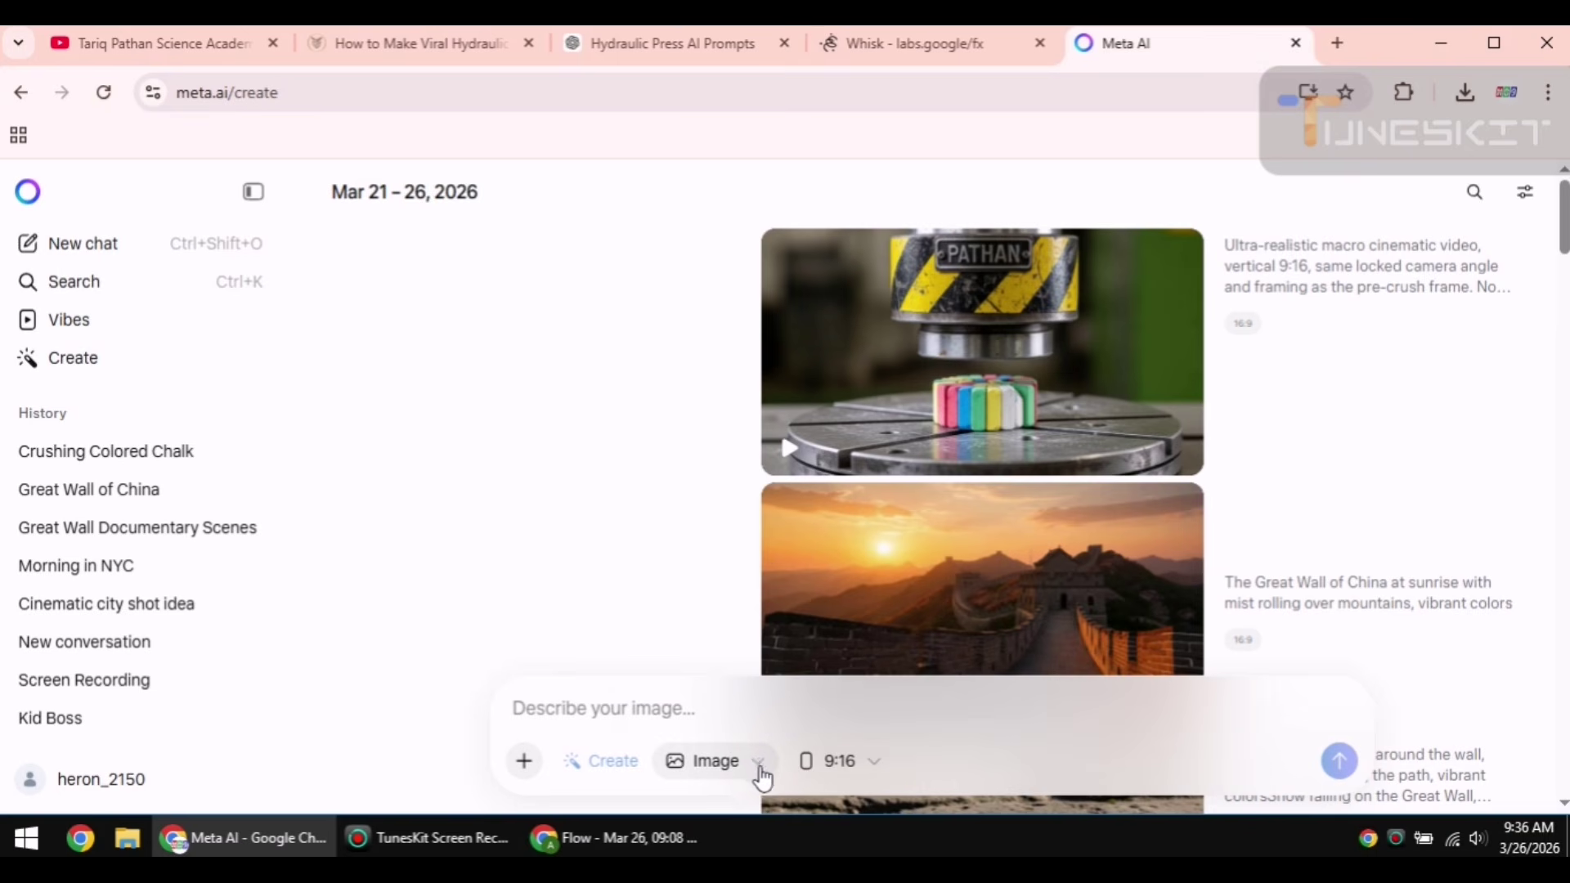
click(760, 768)
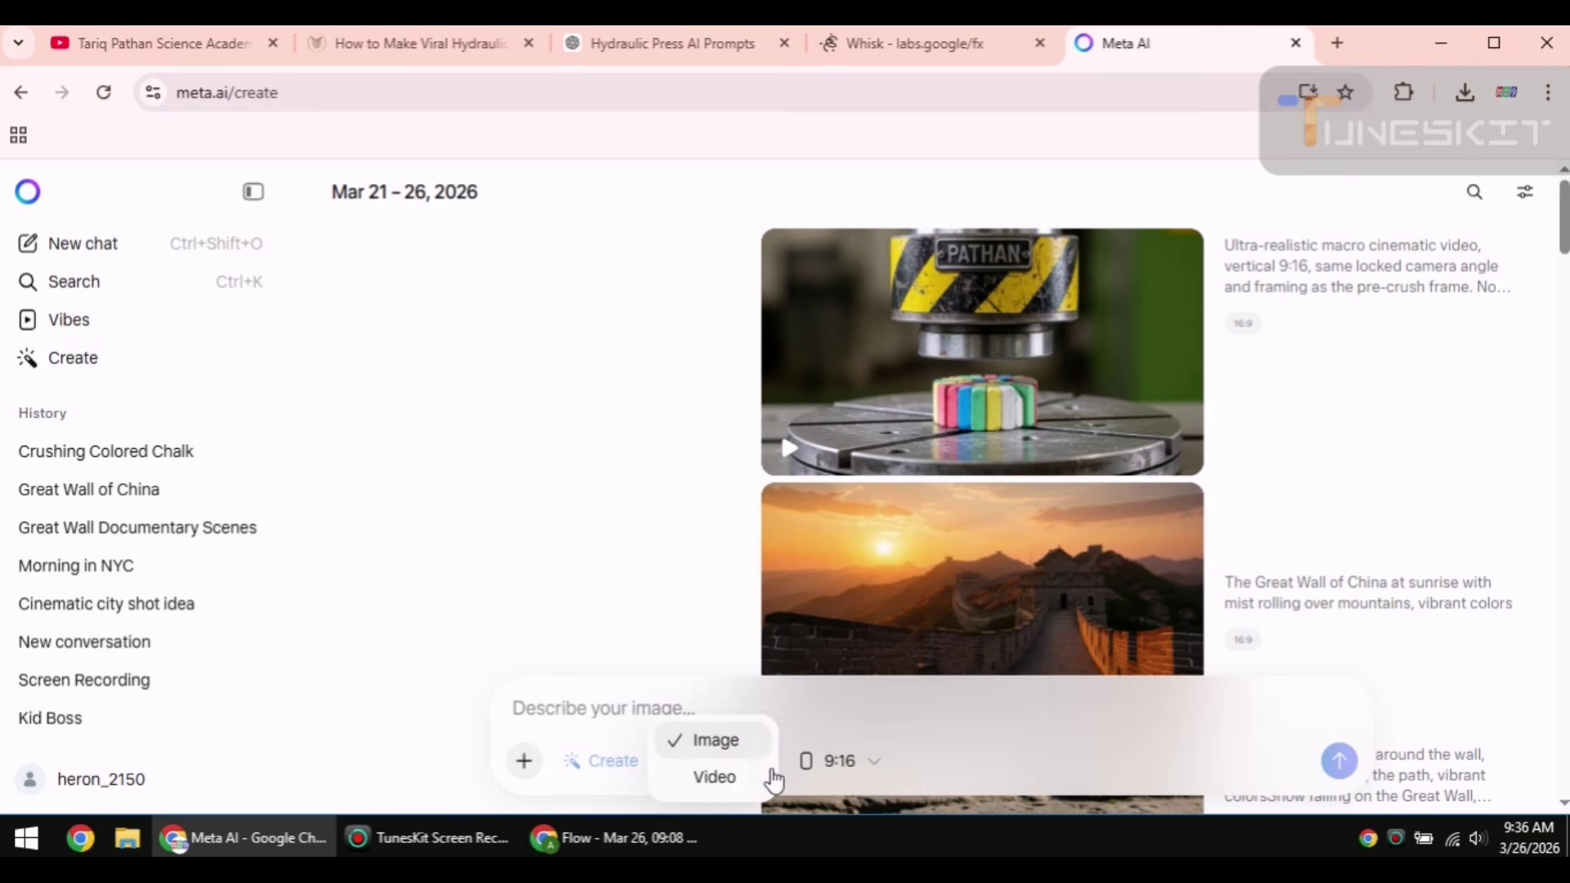
click(717, 782)
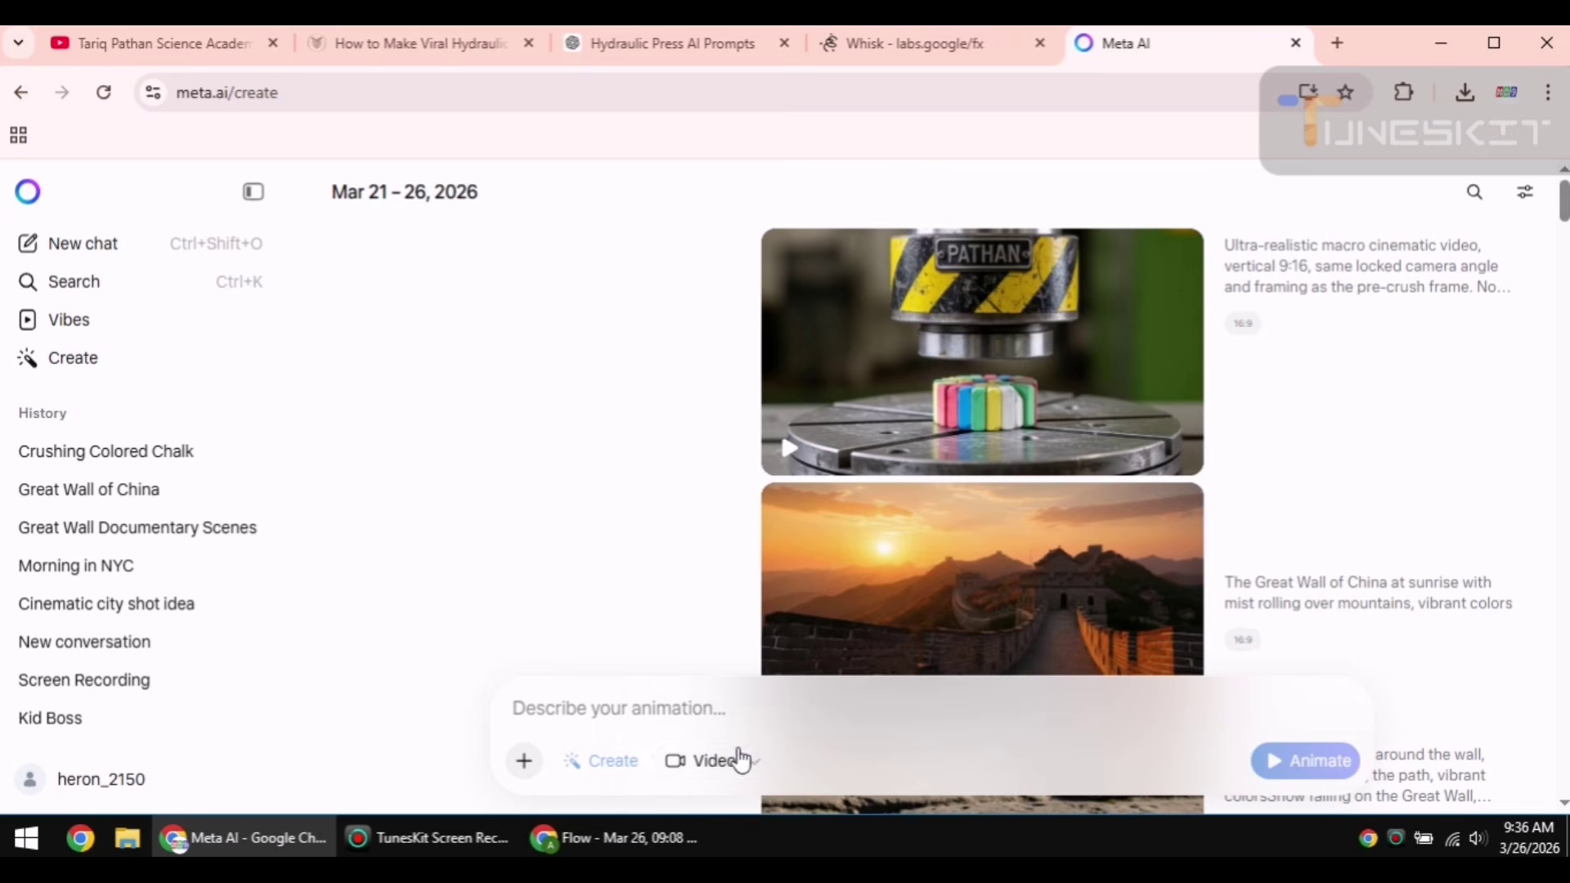
click(526, 762)
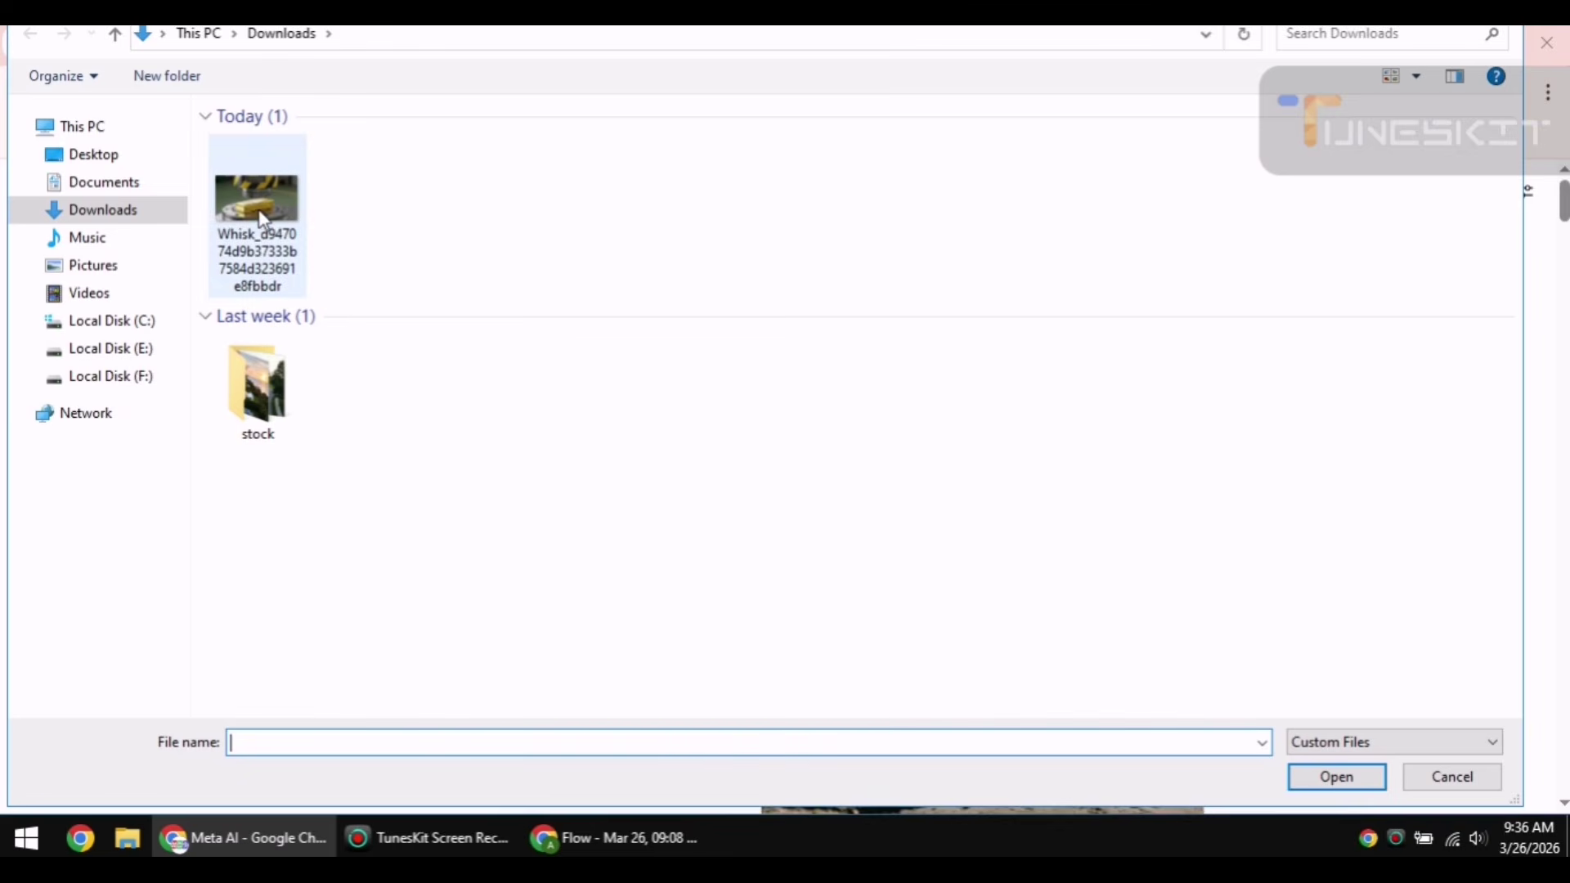
double_click(260, 214)
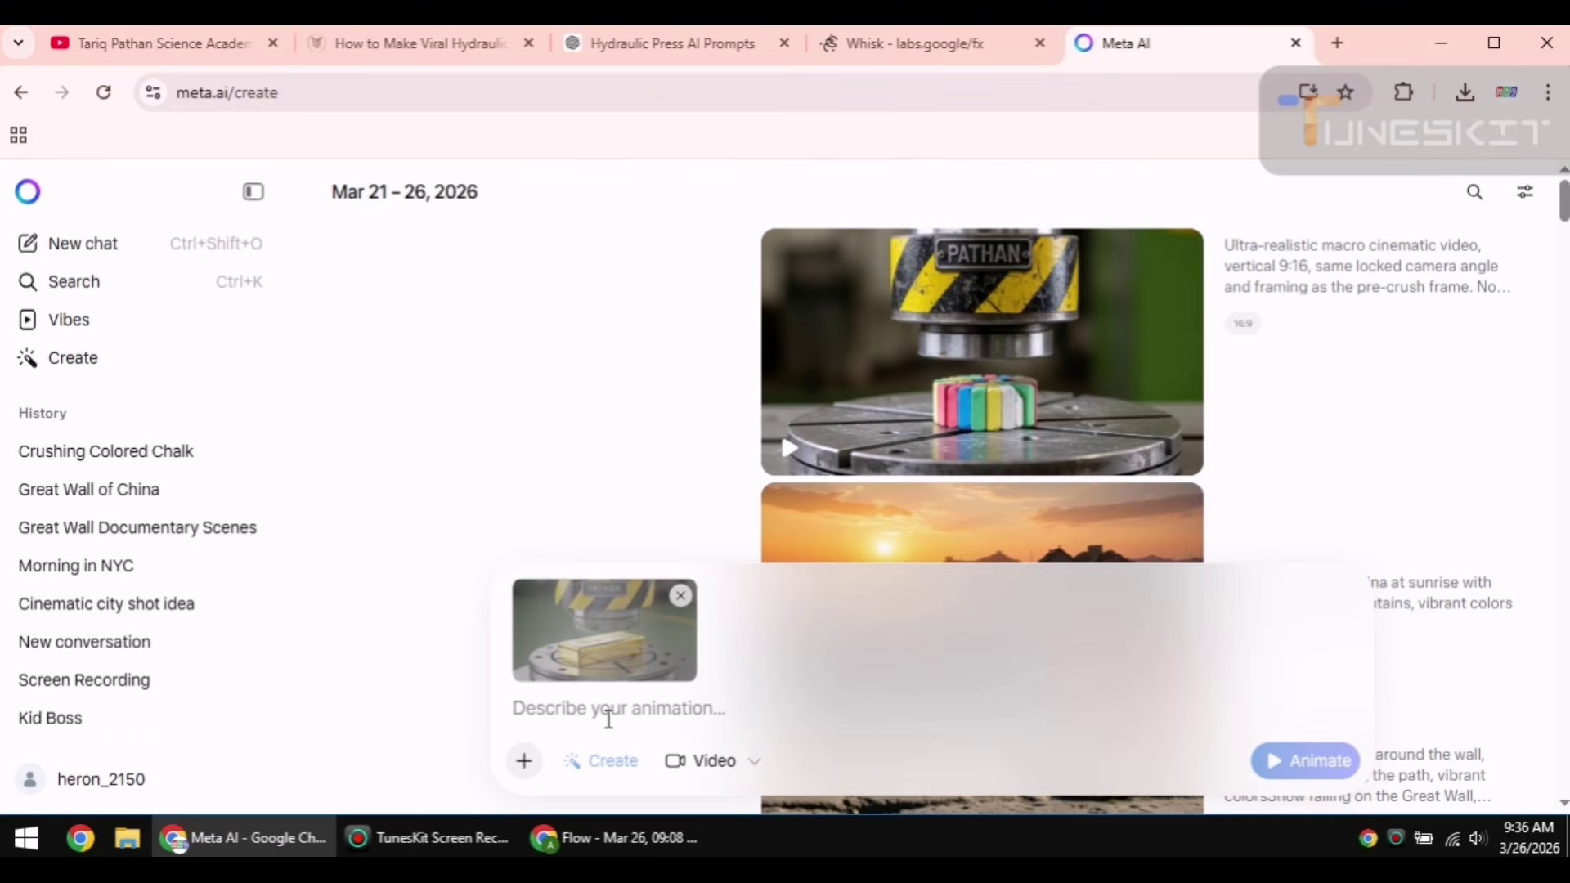
Step: Check the motion prompt in the ChatGPT conversation, paste the copied text as Meta AI's animation description and start animating the gold bar image
click(470, 46)
click(642, 47)
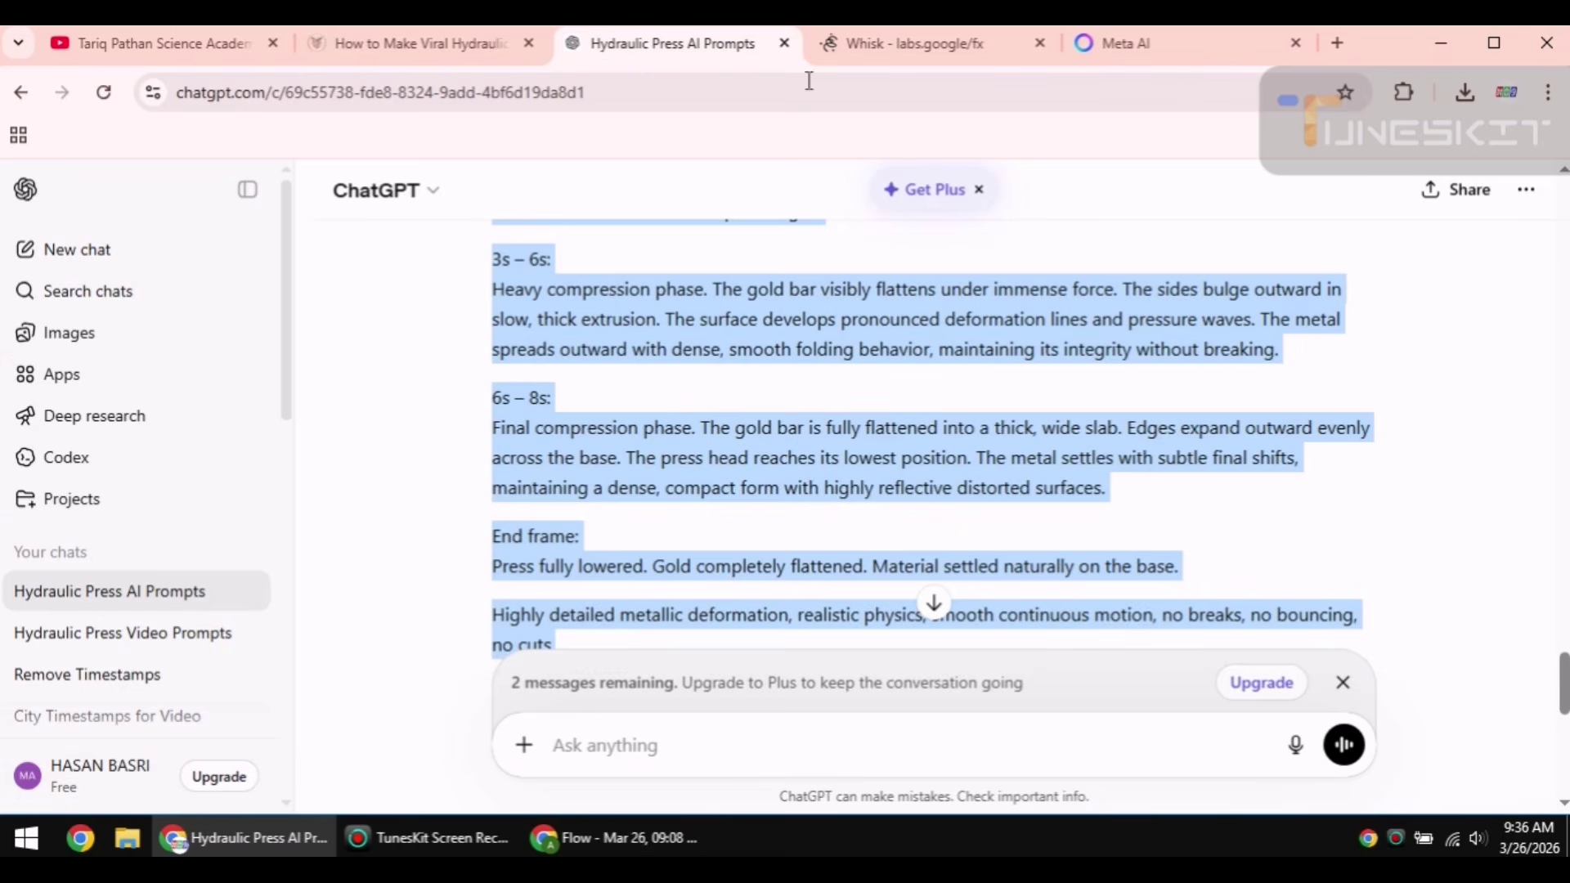
click(1123, 47)
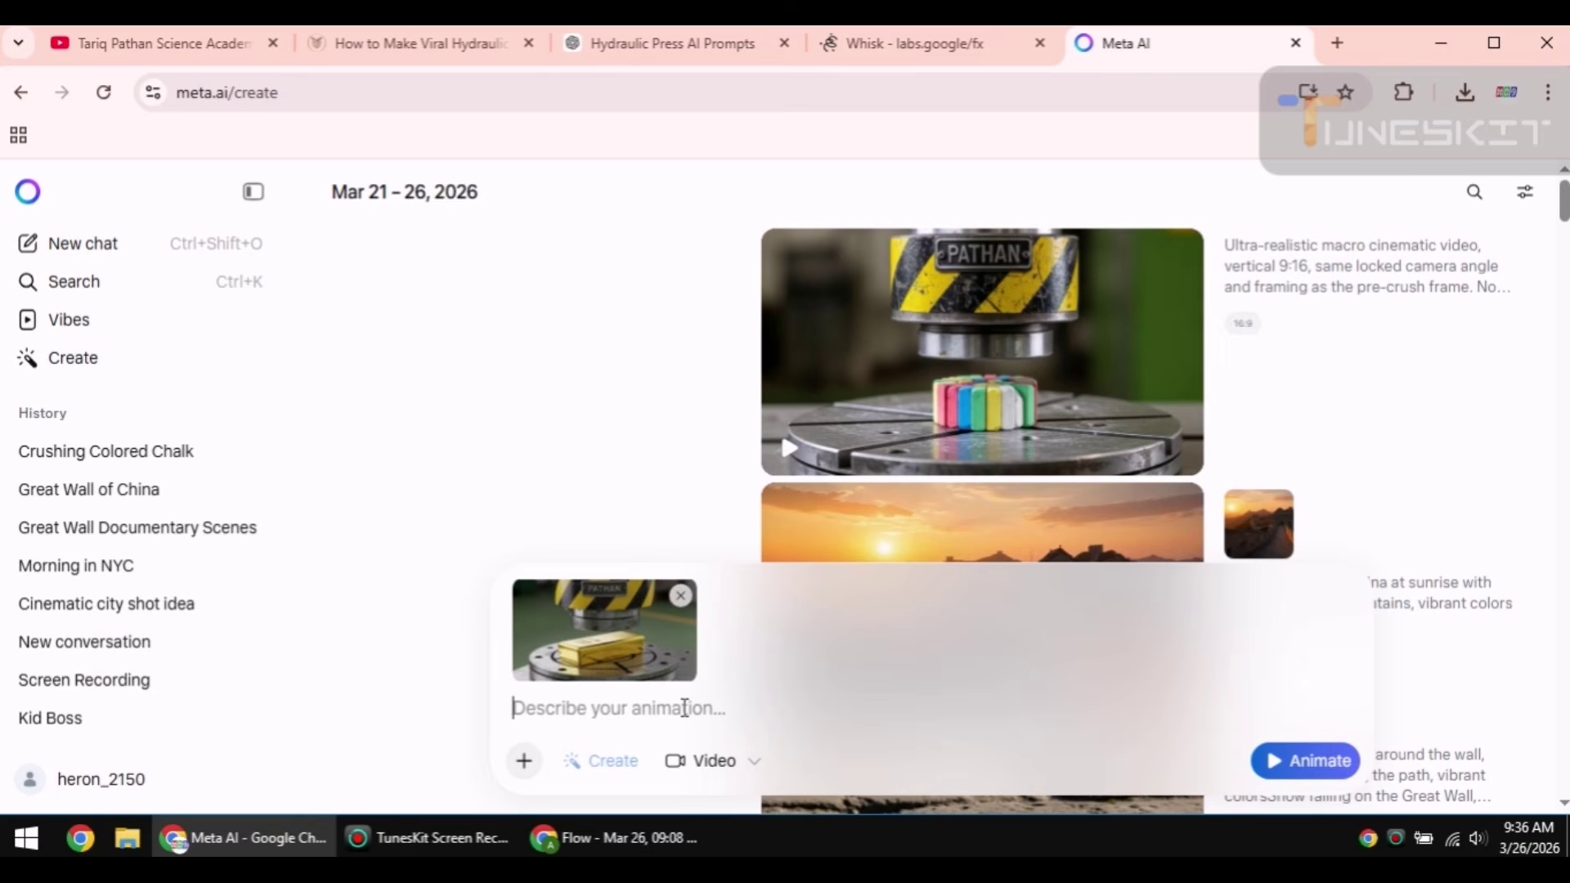
key(ctrl+v)
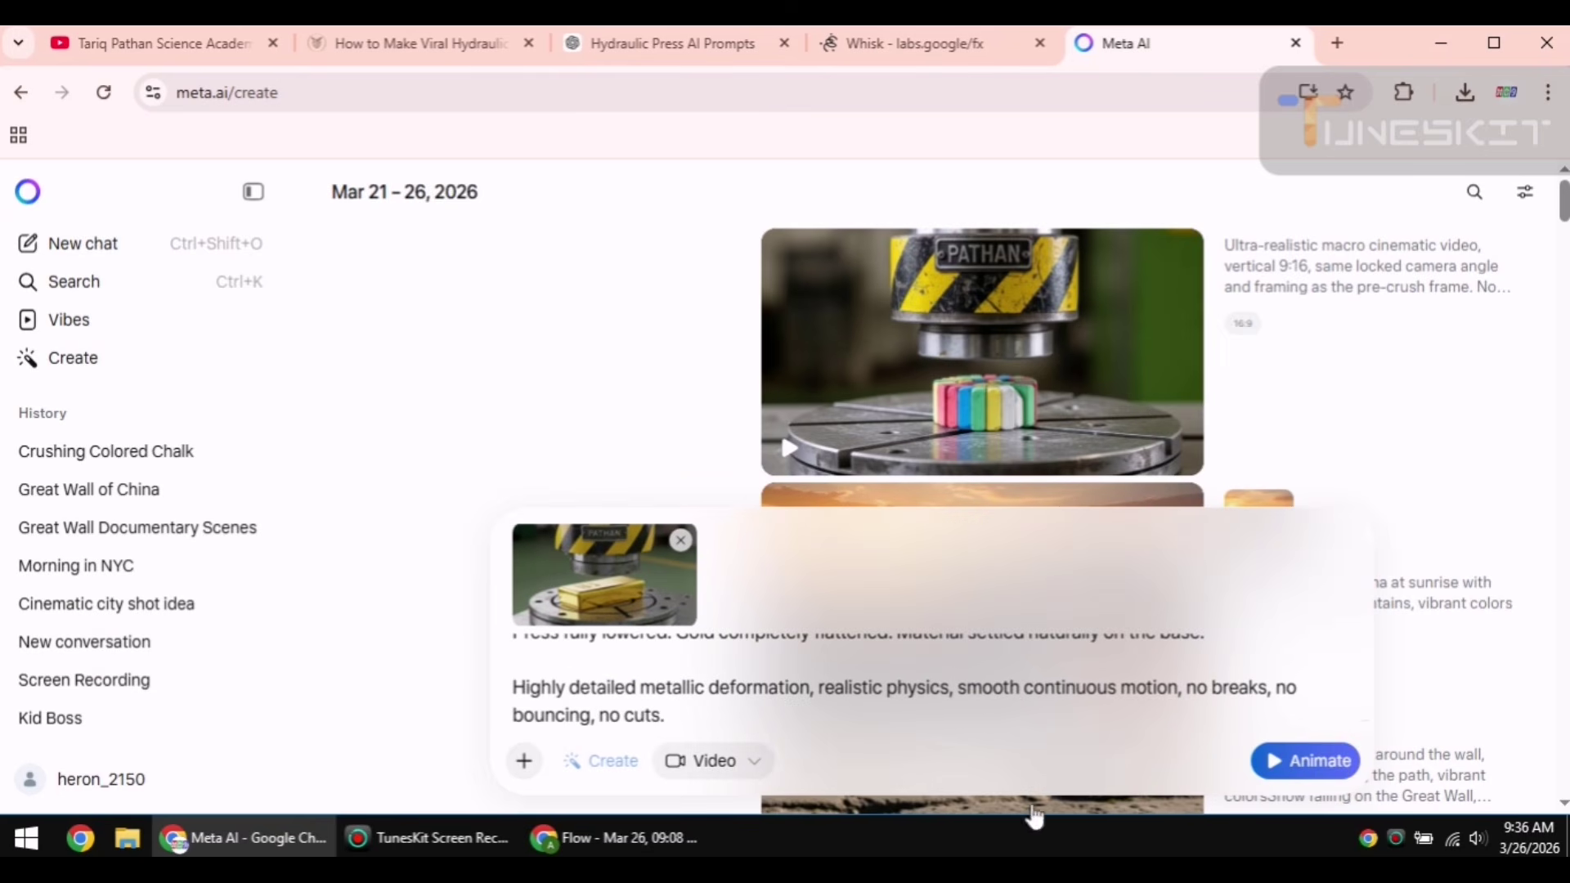
click(1282, 773)
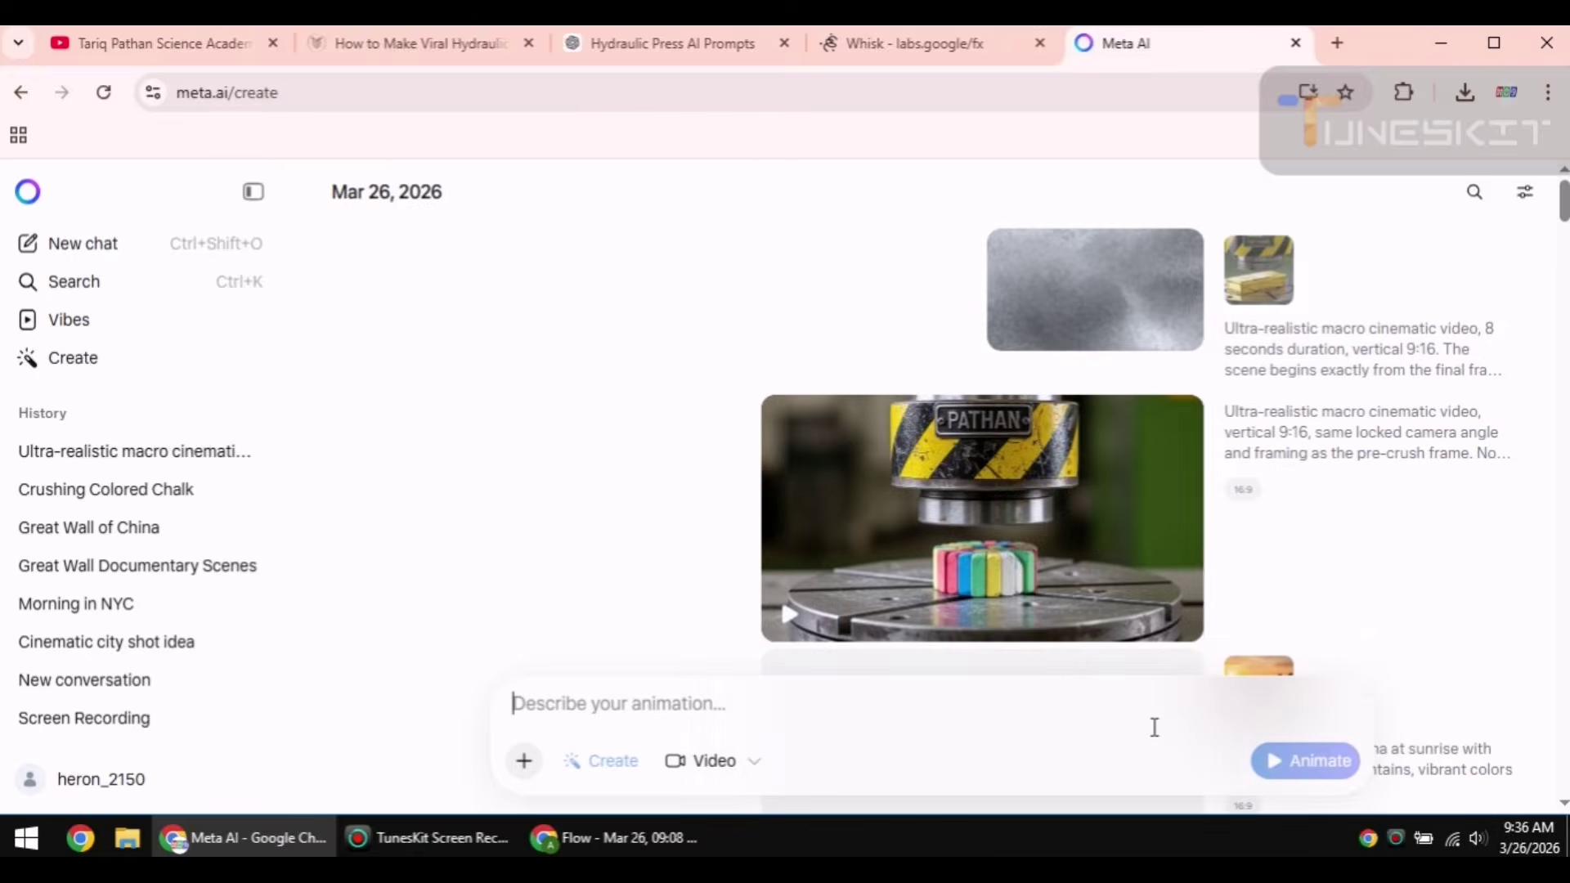